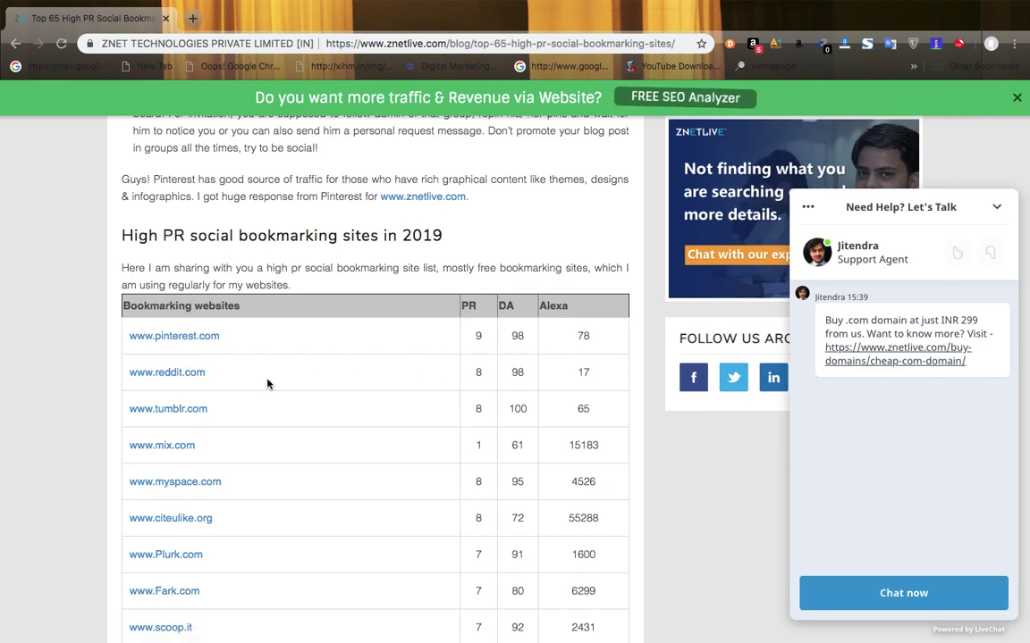
{"action": "right_click", "coordinate": [202, 375]}
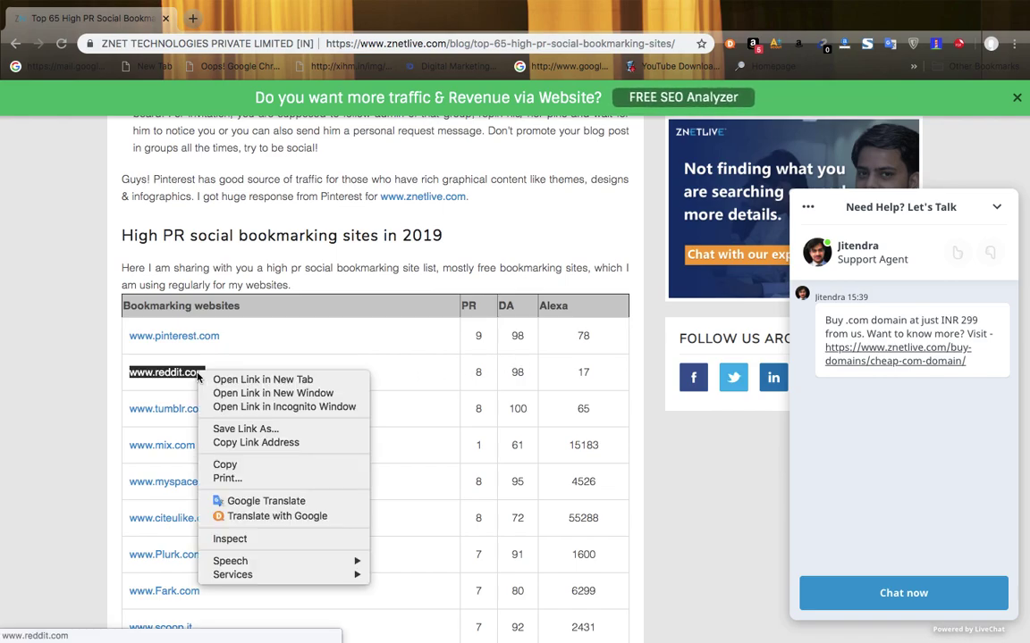
{"action": "left_click", "coordinate": [229, 380]}
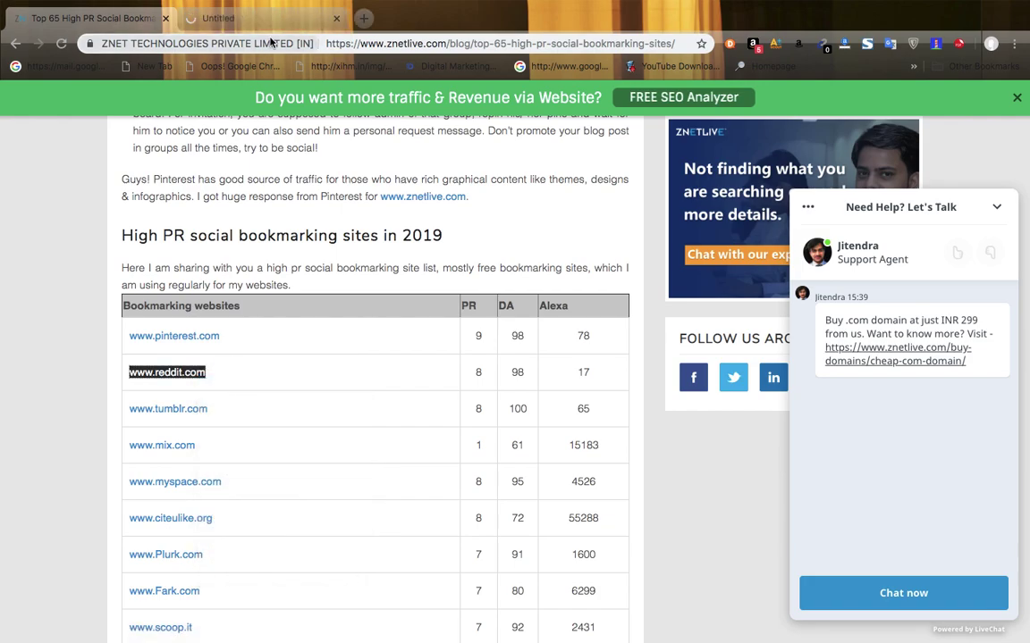
{"action": "left_click", "coordinate": [229, 19]}
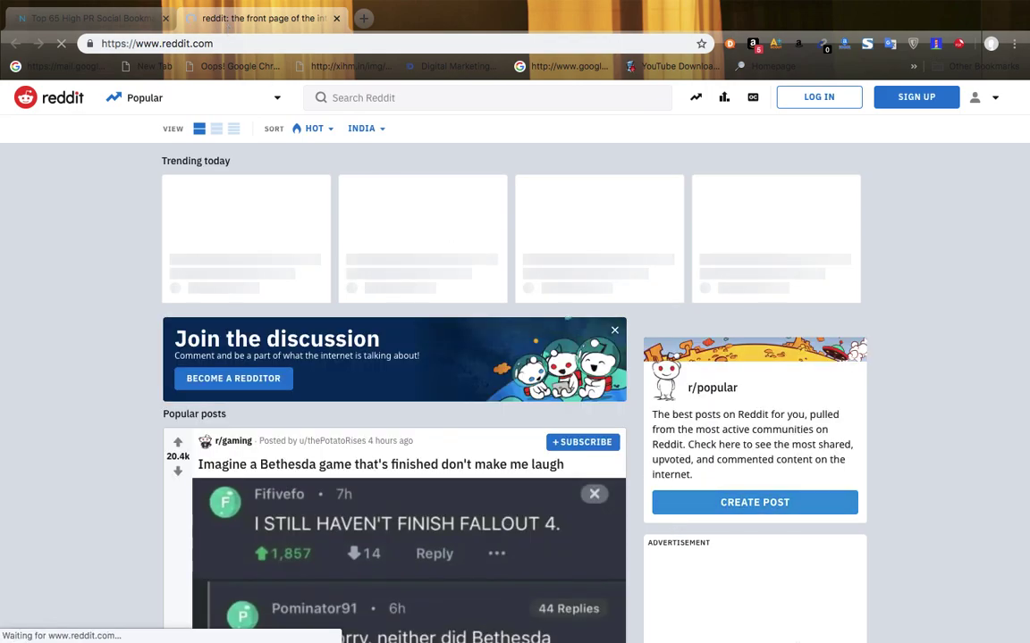
- Come back to Reddit from the Skype window and allow its notifications
{"action": "mouse_move", "coordinate": [871, 621]}
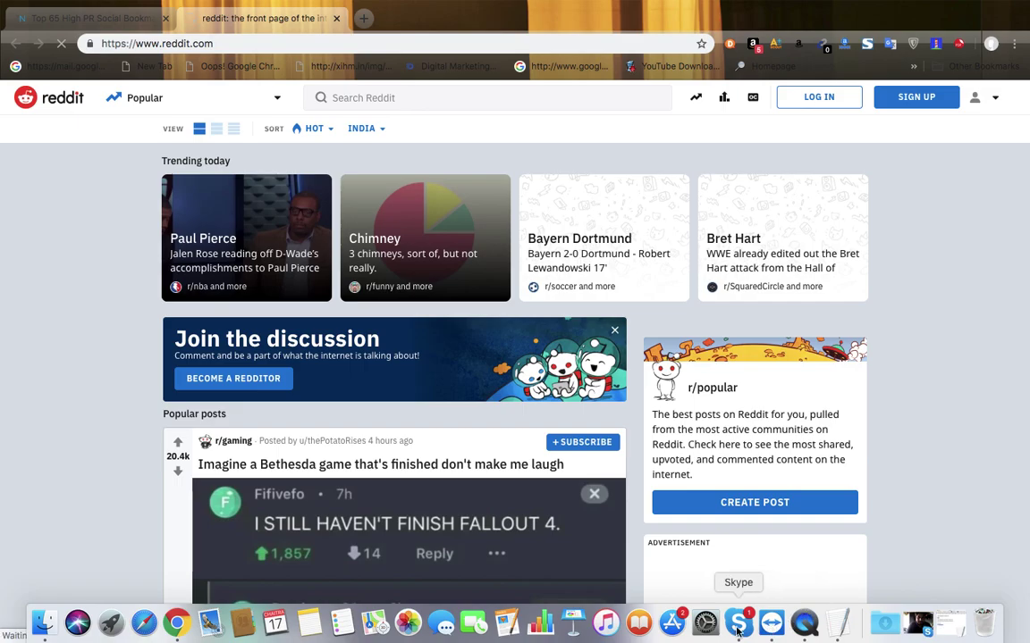
{"action": "left_click", "coordinate": [738, 623]}
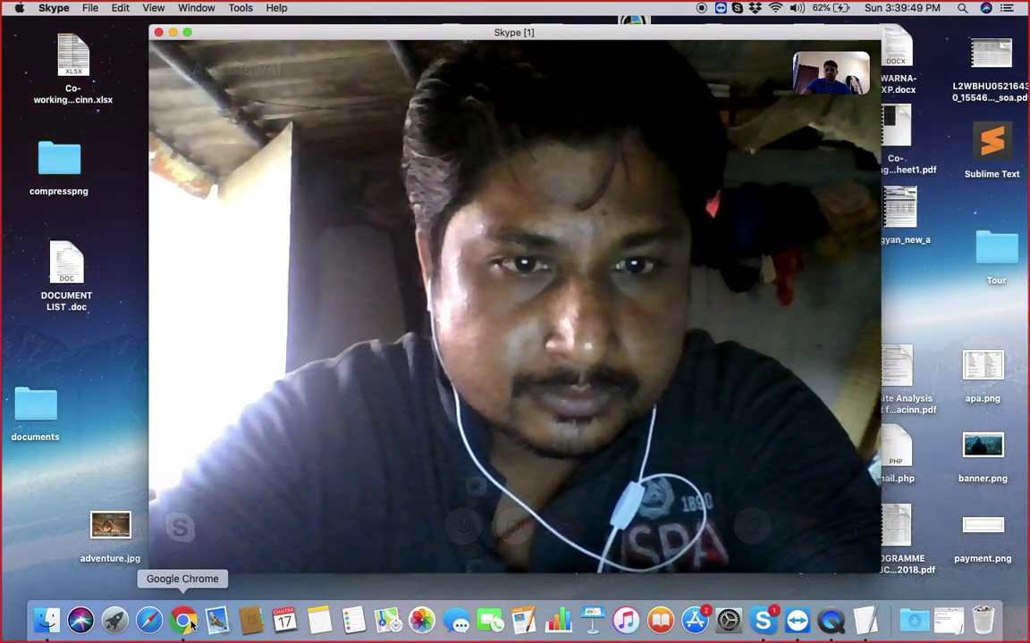
{"action": "left_click", "coordinate": [188, 622]}
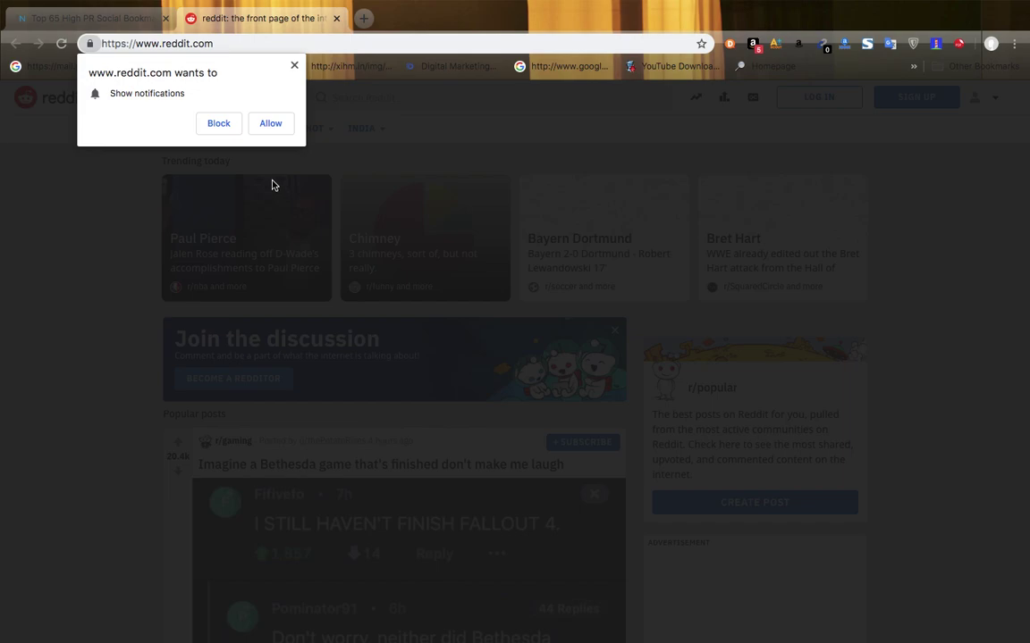
{"action": "left_click", "coordinate": [272, 125]}
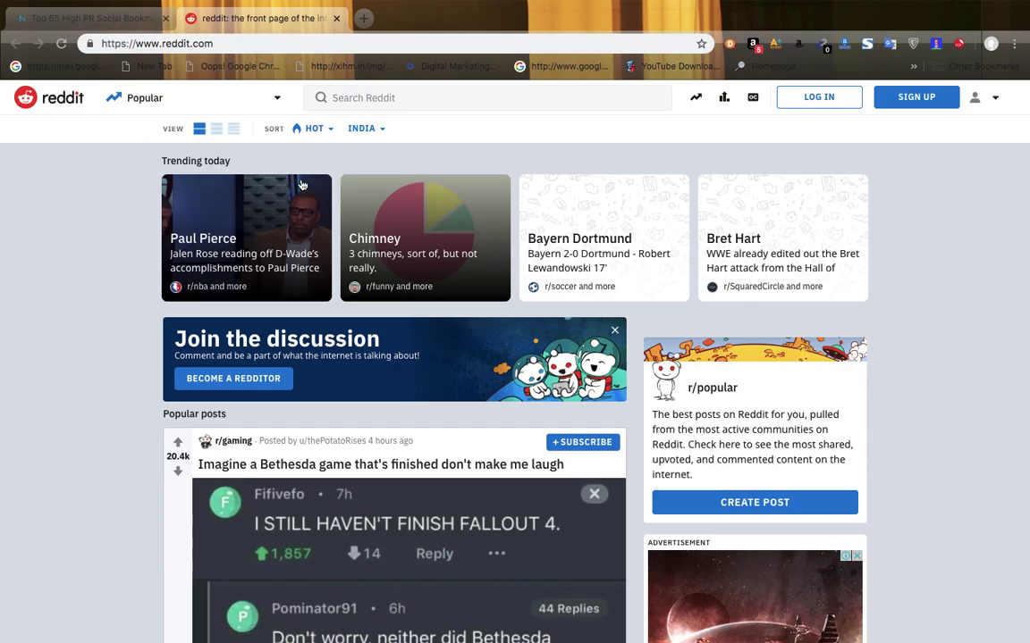
- Attempt sign-up with the saved email, then log in with the saved Reddit account instead
{"action": "left_click", "coordinate": [984, 104]}
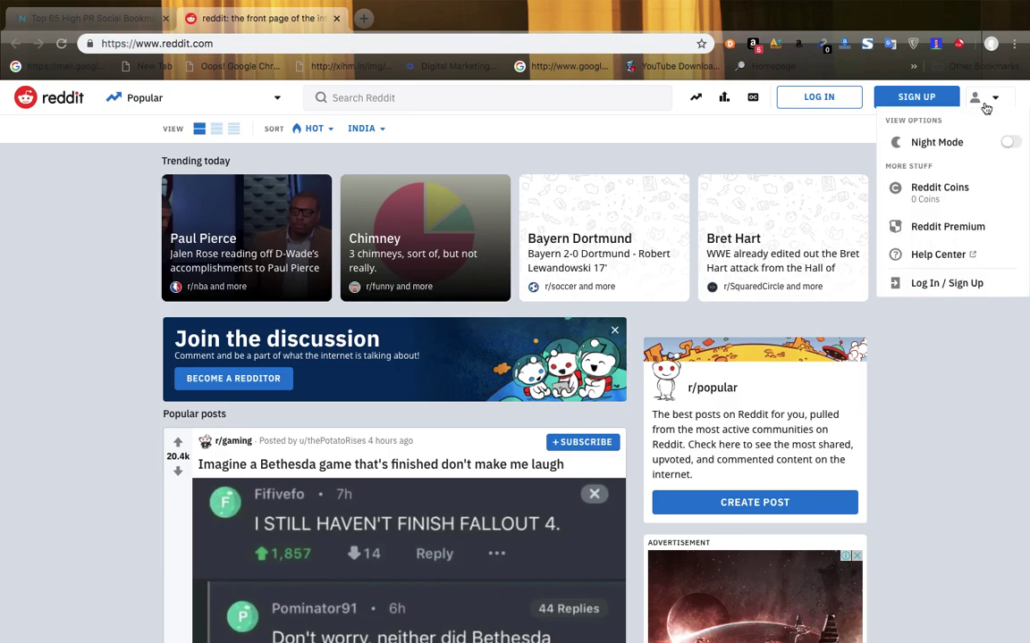
{"action": "left_click", "coordinate": [907, 98]}
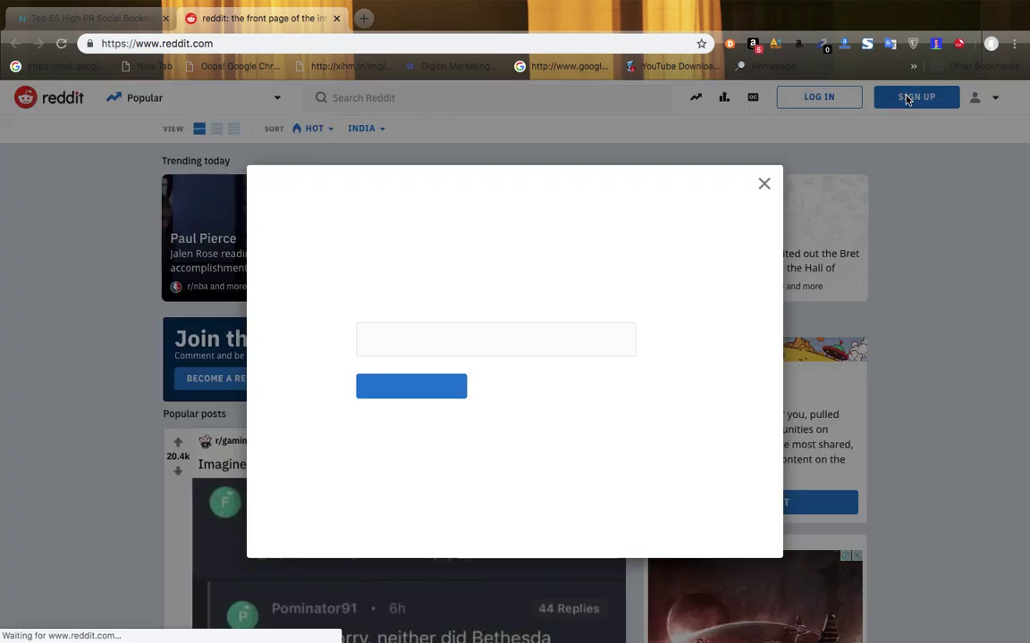
{"action": "left_click", "coordinate": [413, 394]}
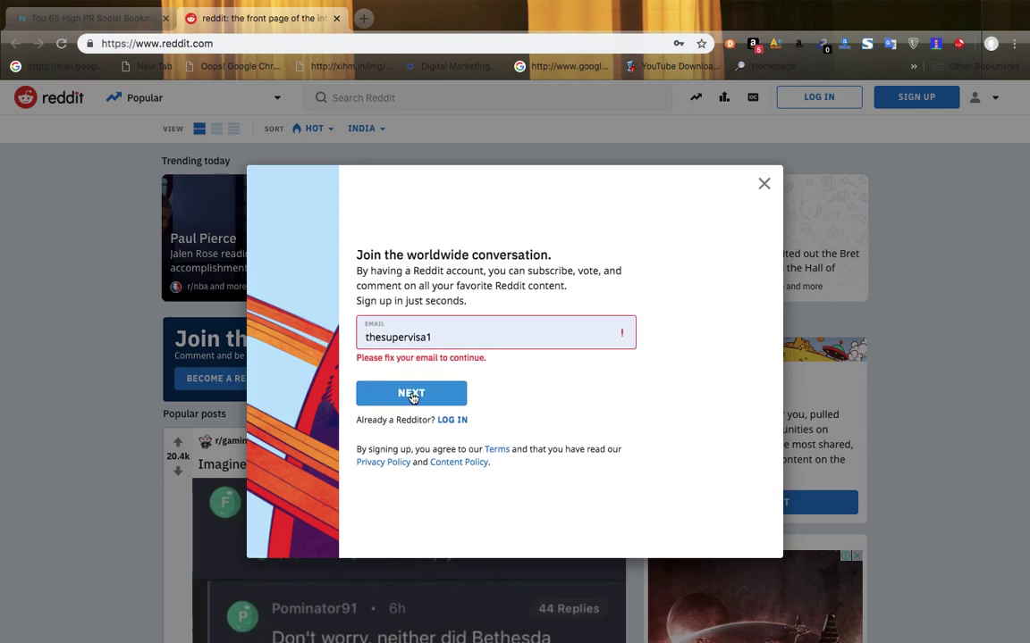
{"action": "left_click", "coordinate": [452, 331]}
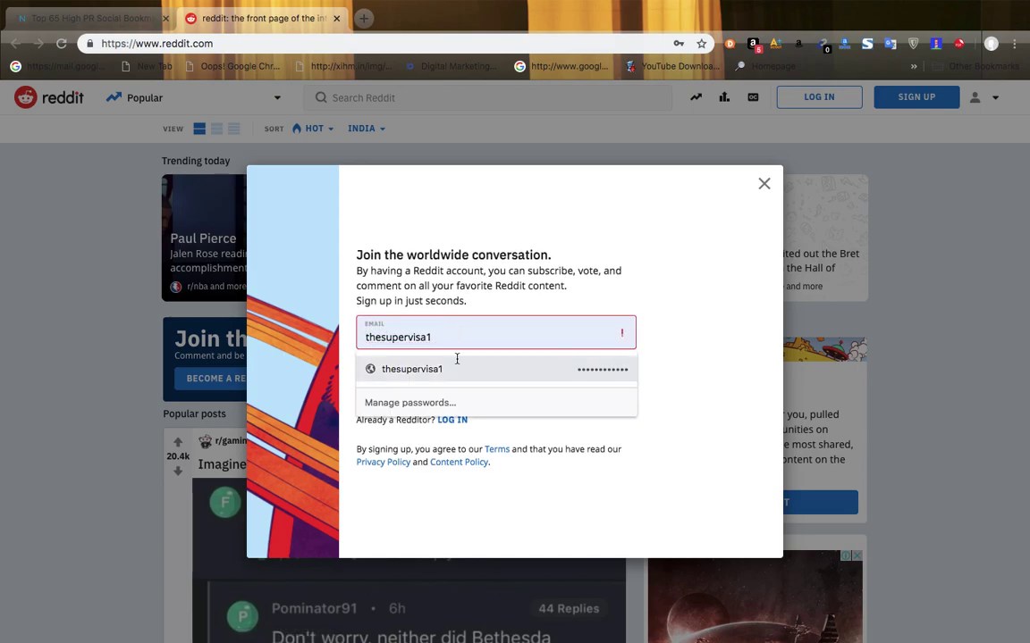
{"action": "left_click", "coordinate": [464, 368]}
{"action": "left_click", "coordinate": [427, 393]}
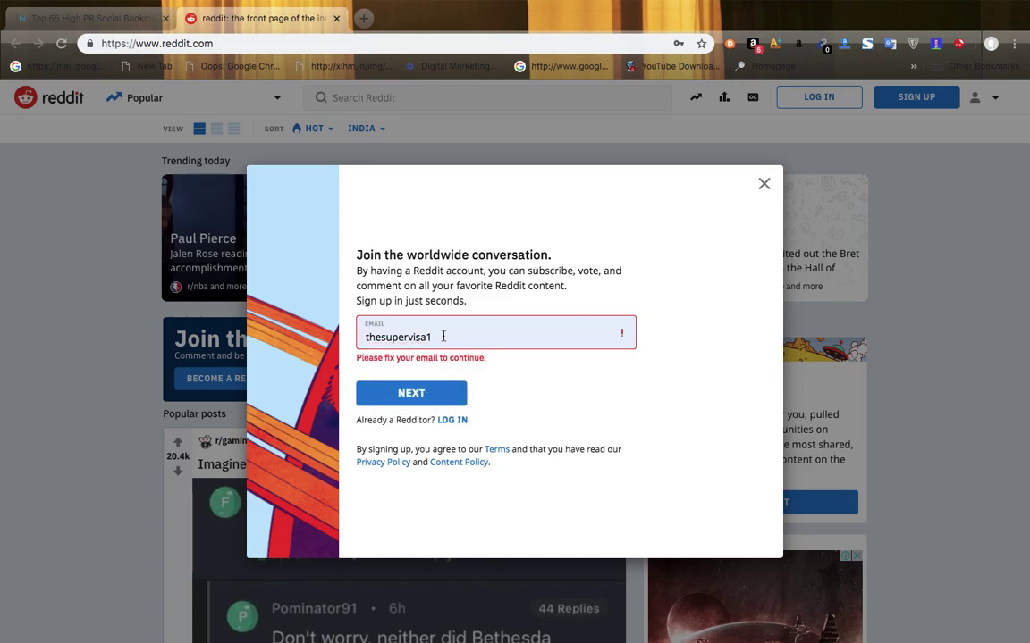
{"action": "left_click", "coordinate": [496, 331]}
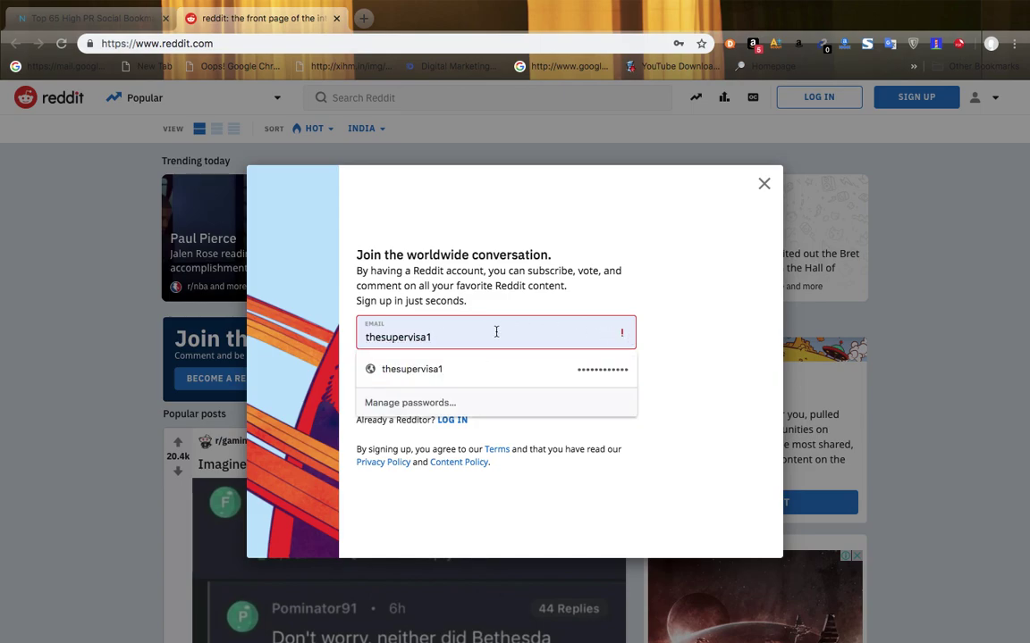
{"action": "left_click", "coordinate": [414, 368]}
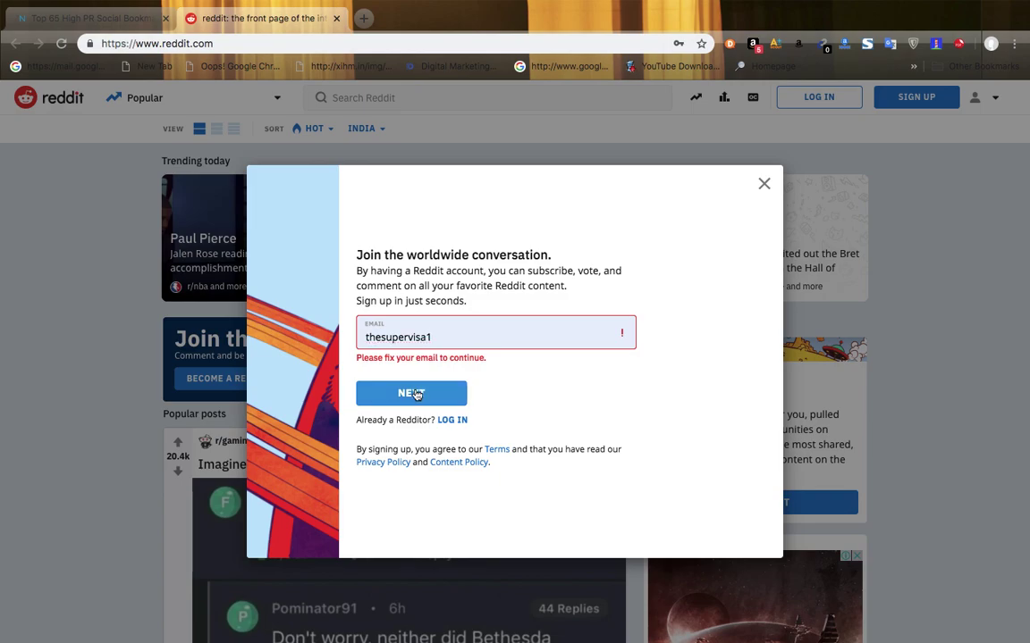
{"action": "left_click", "coordinate": [451, 421]}
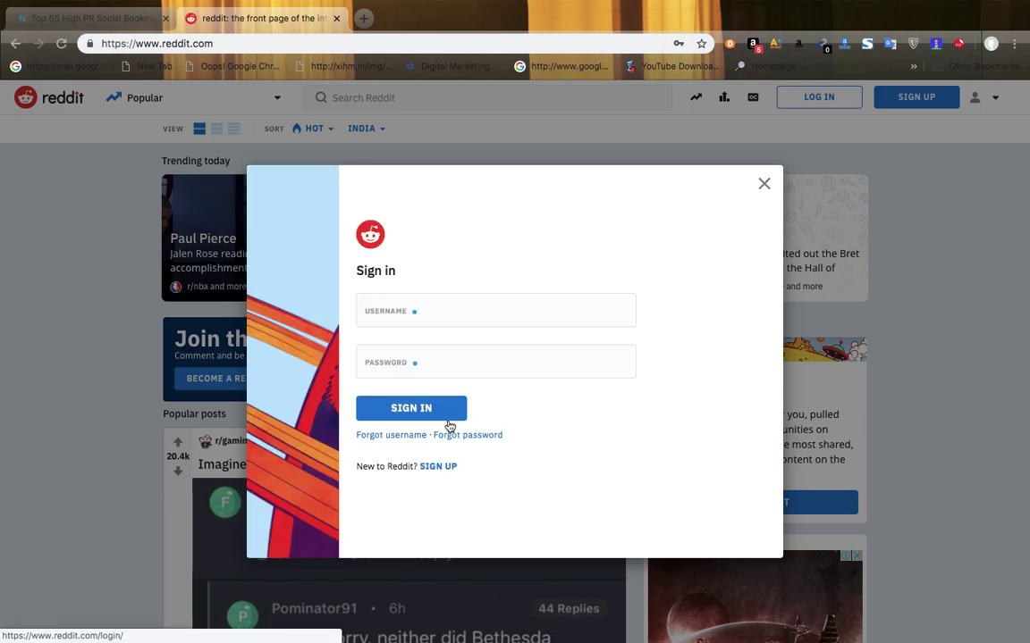
{"action": "left_click", "coordinate": [399, 409]}
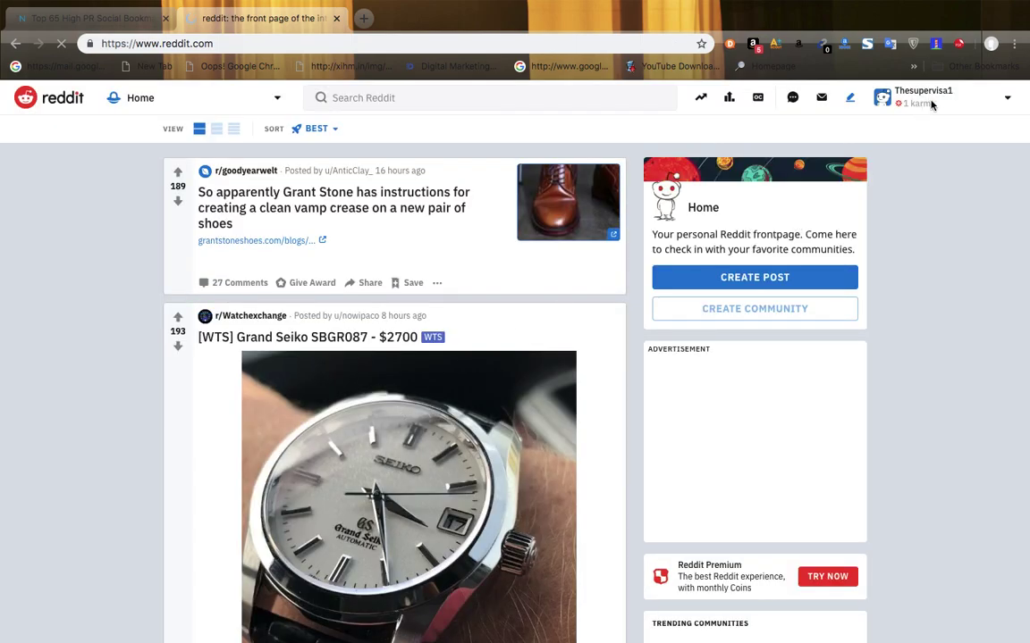
- Open Reddit's empty Create a post form from the header's pencil icon
{"action": "left_click", "coordinate": [930, 105]}
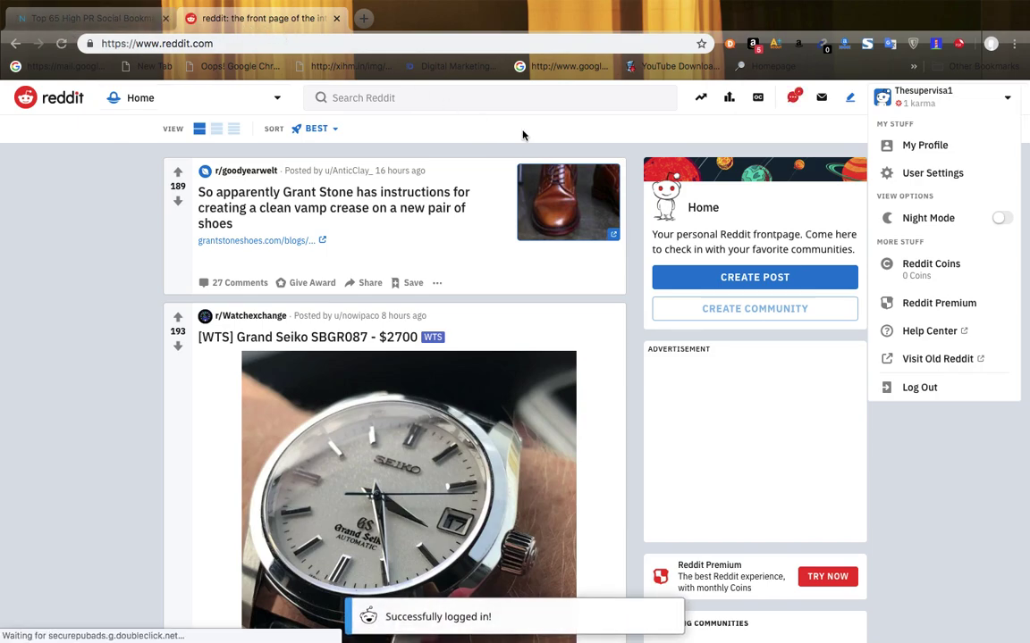
{"action": "left_click", "coordinate": [90, 18]}
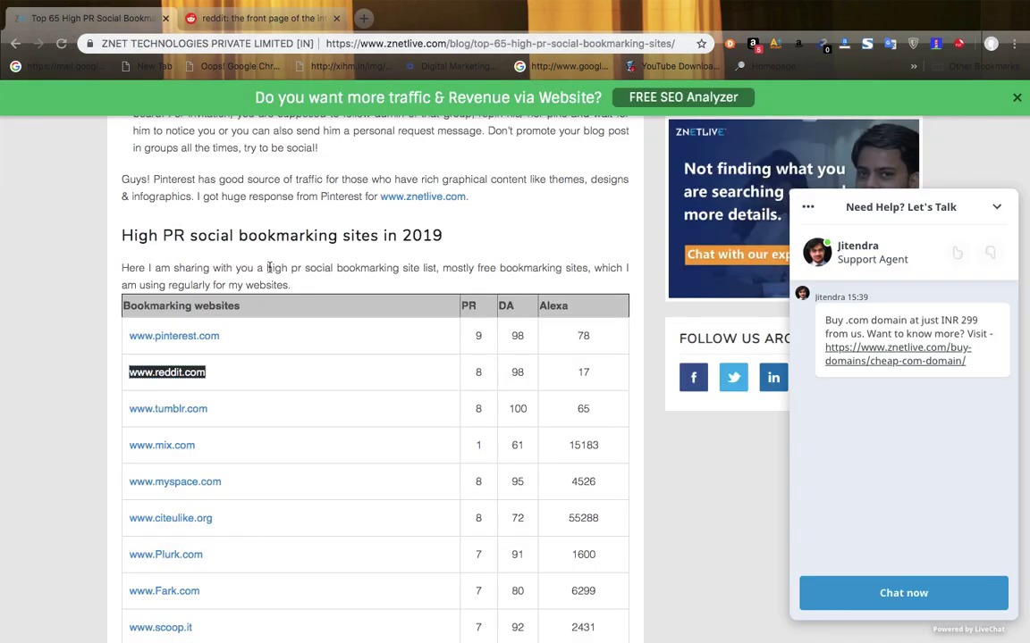
{"action": "left_click", "coordinate": [258, 29]}
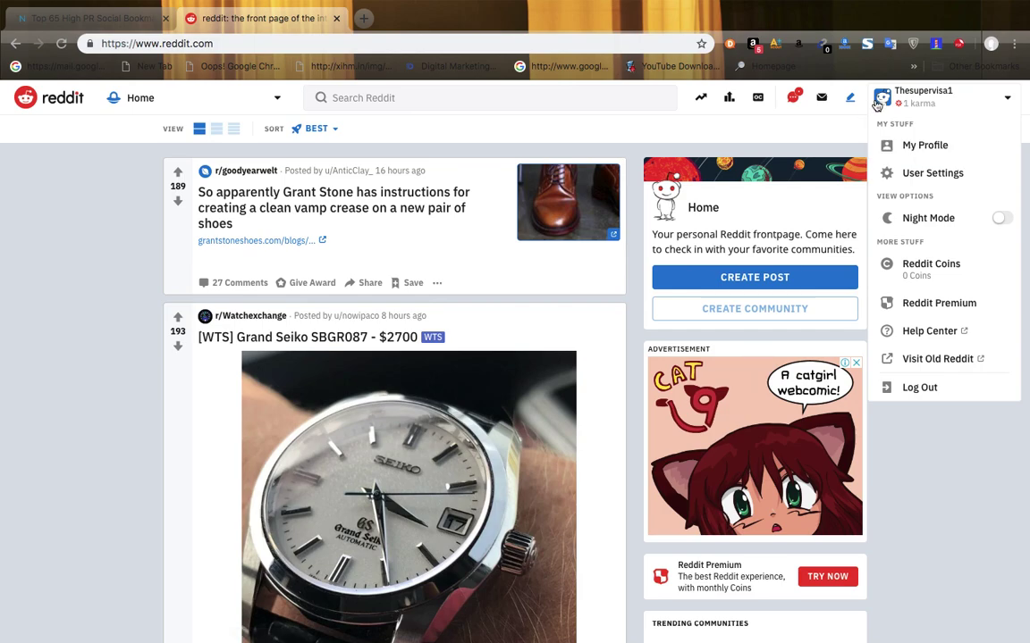
{"action": "left_click", "coordinate": [789, 130]}
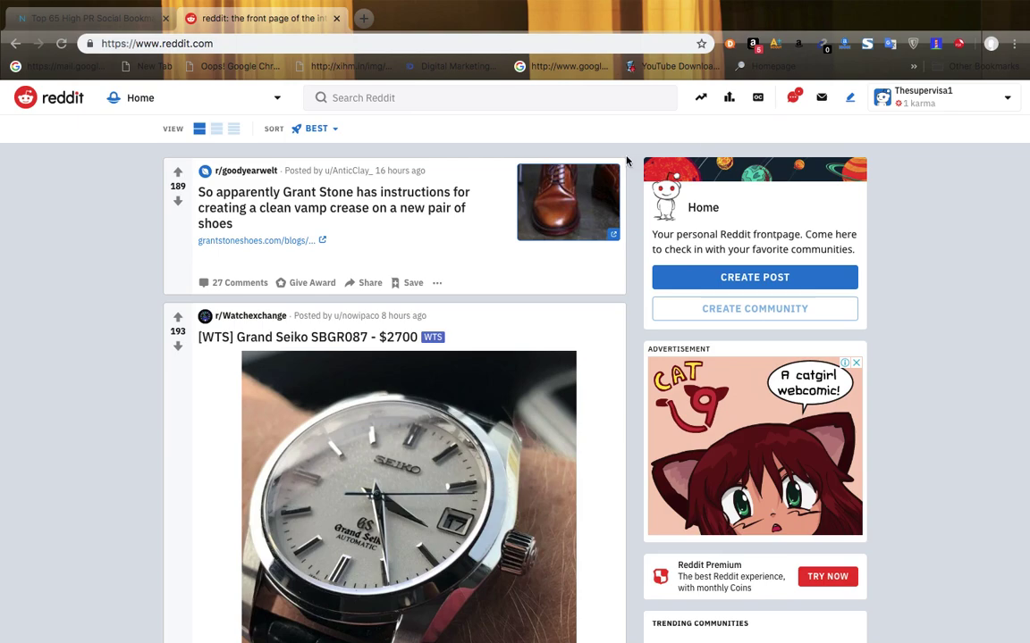
{"action": "left_click", "coordinate": [940, 104]}
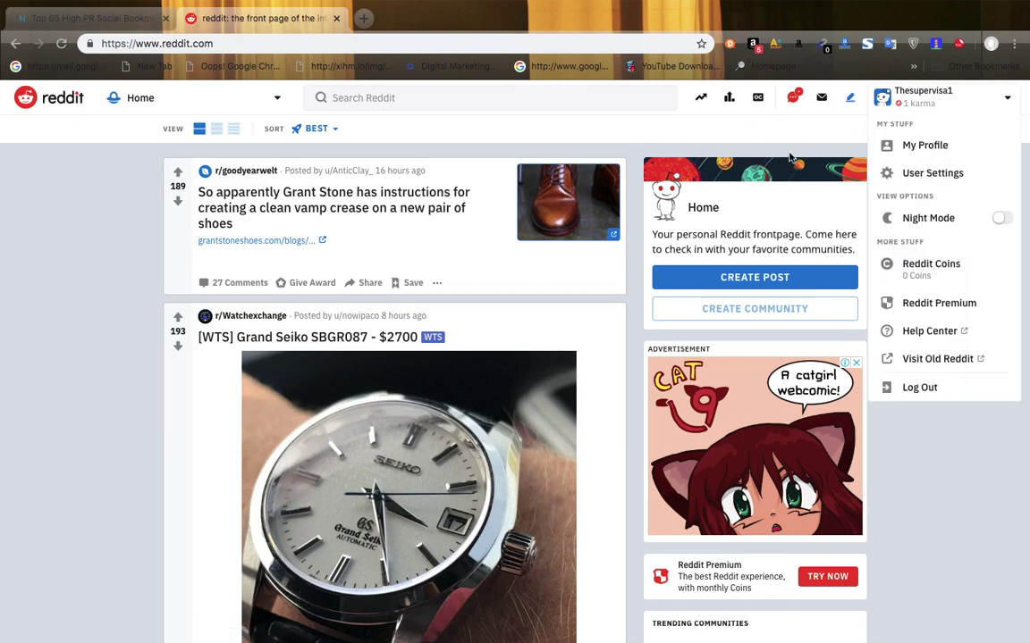
{"action": "left_click", "coordinate": [740, 286]}
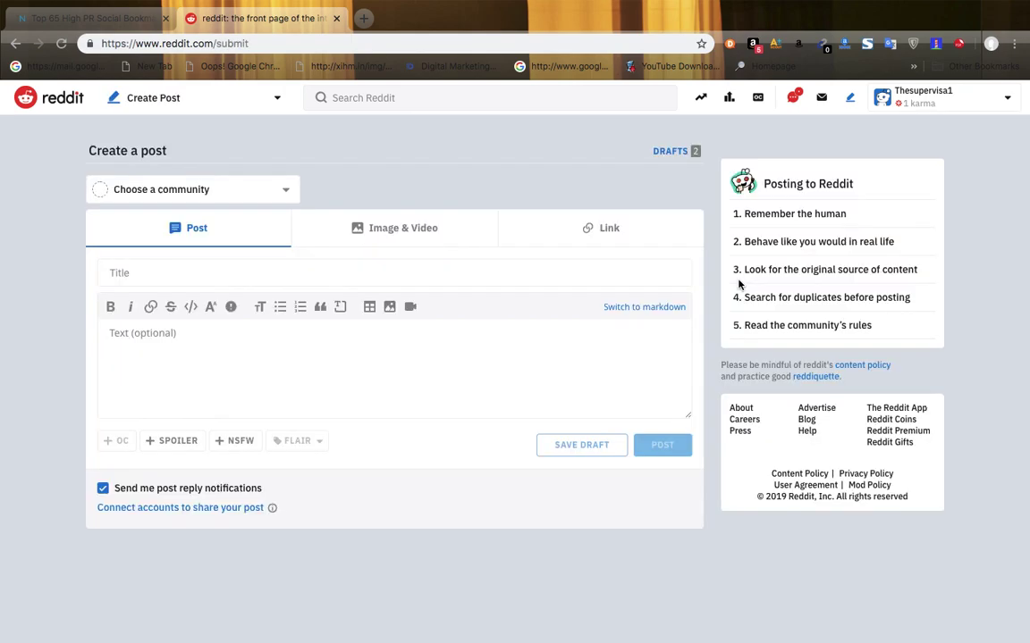
- Search communities for 'educ' and pick r/education for the post
{"action": "left_click", "coordinate": [242, 190]}
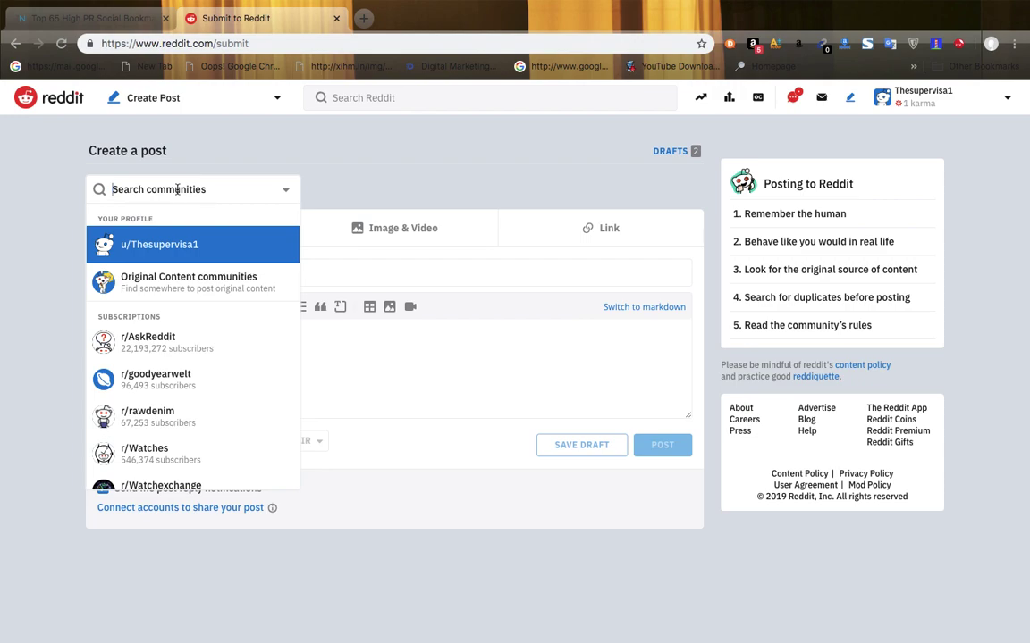
{"action": "type", "text": "ed"}
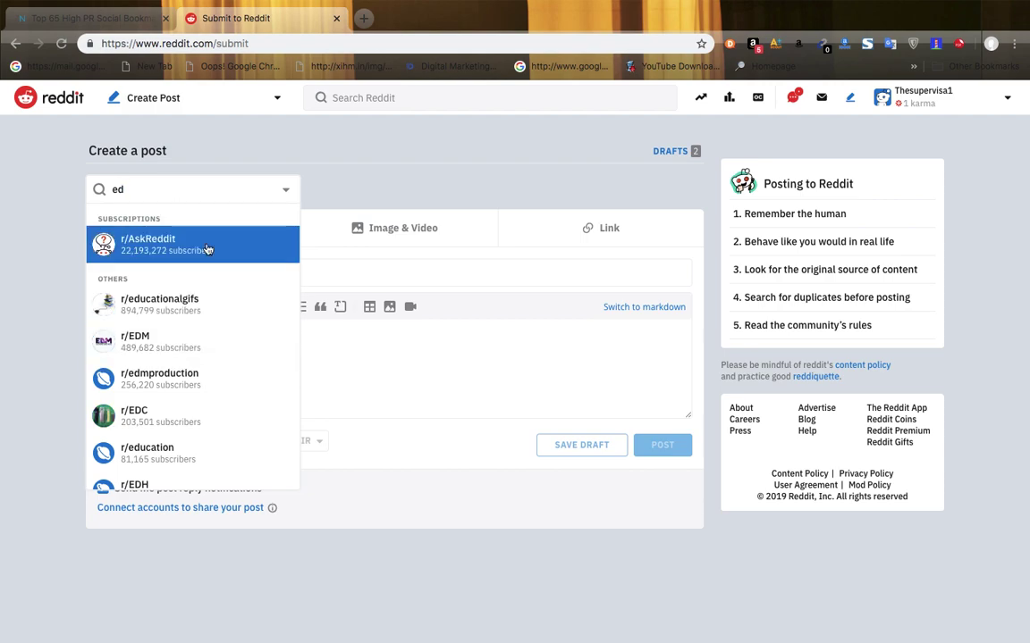
{"action": "type", "text": "uc"}
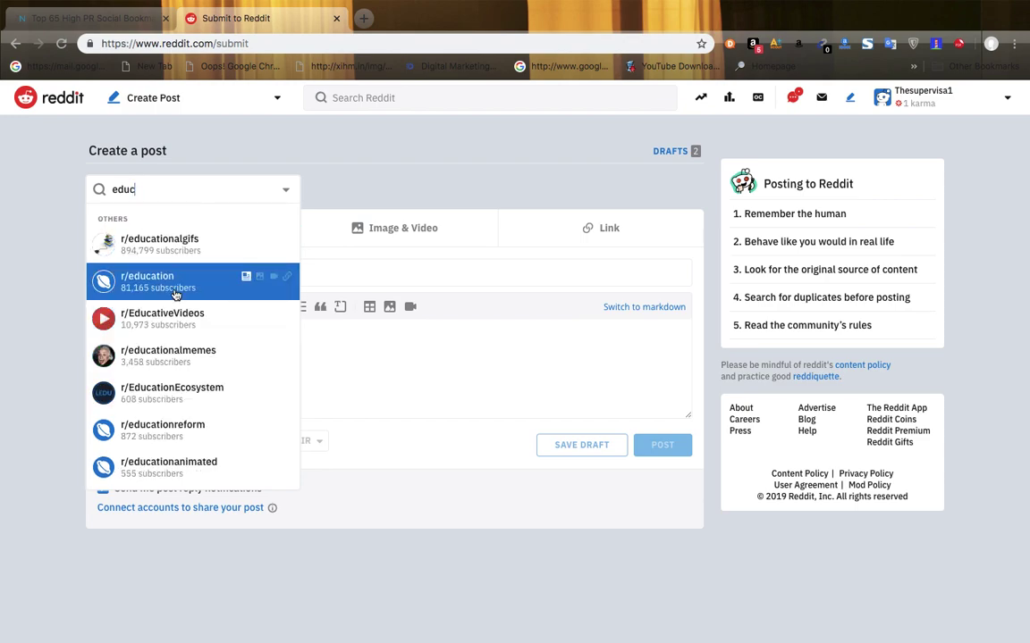
{"action": "left_click", "coordinate": [175, 295]}
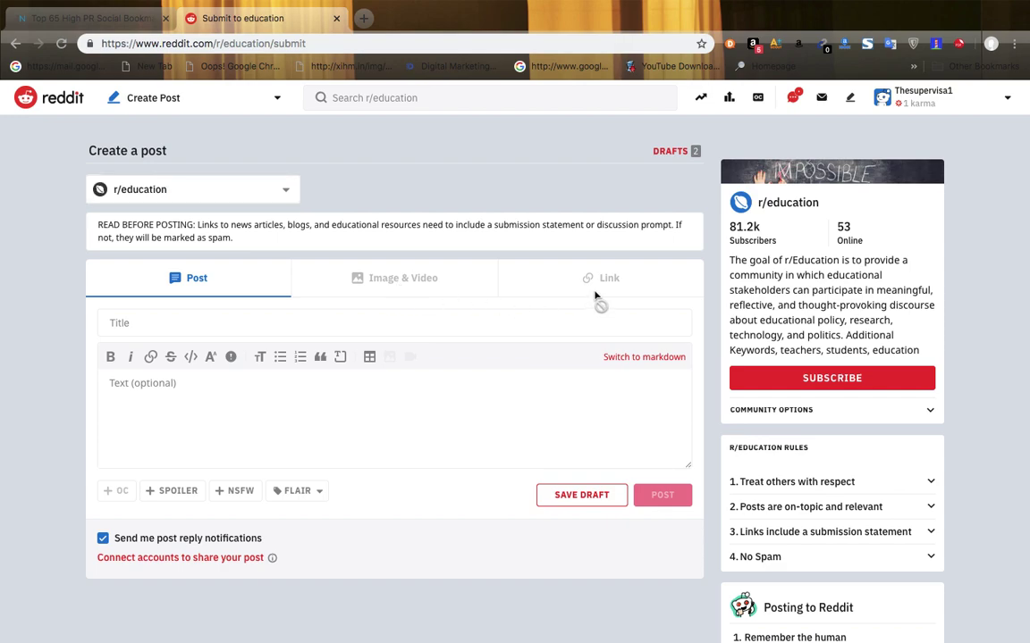
- Try the Title, Text and Image post fields, then open a blank new tab
{"action": "left_click", "coordinate": [127, 322]}
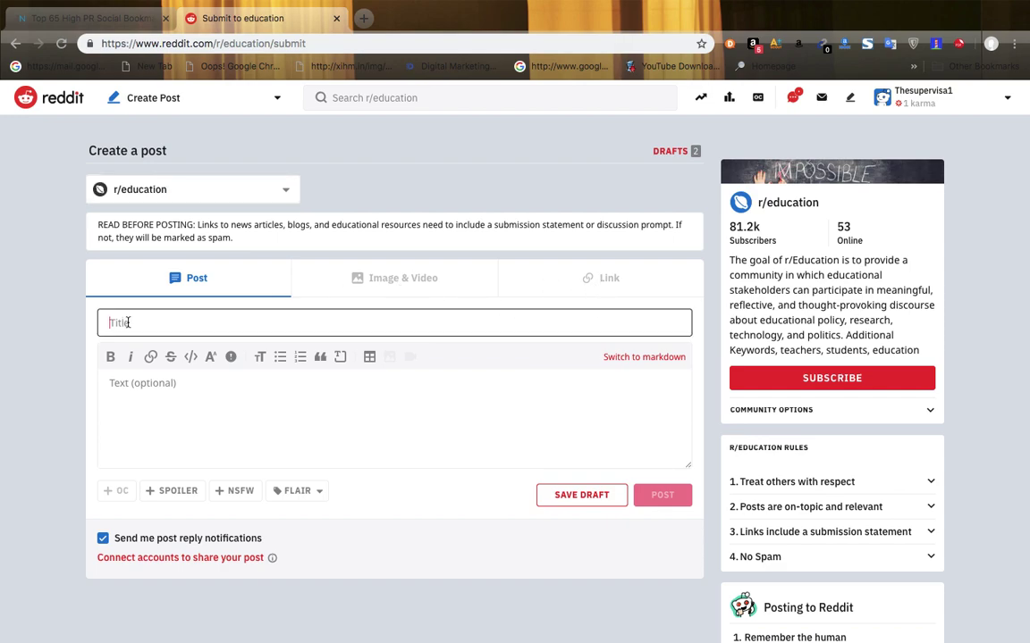
{"action": "left_click", "coordinate": [156, 395]}
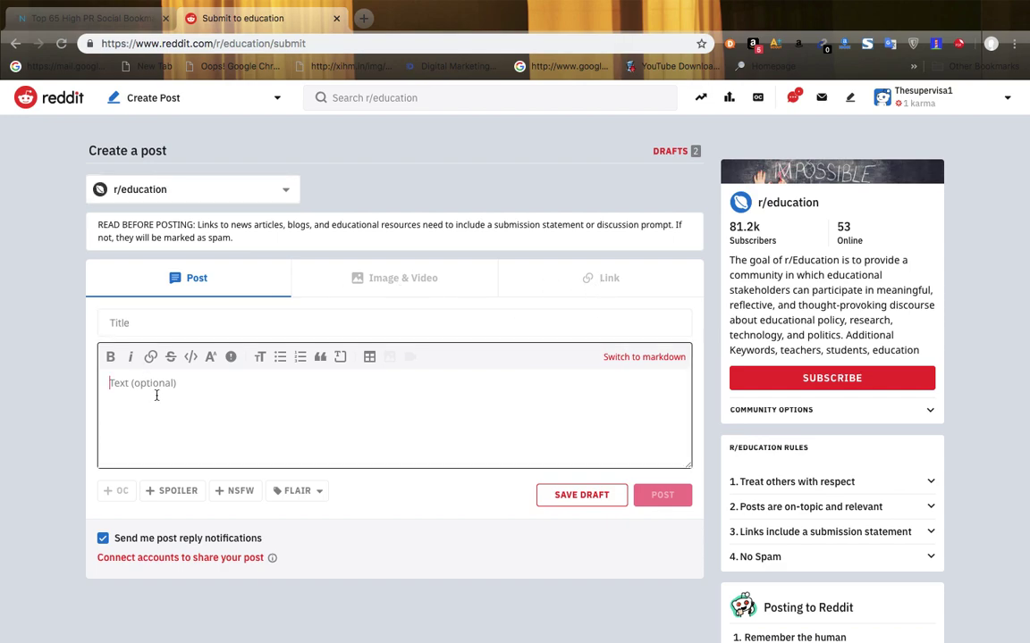
{"action": "left_click", "coordinate": [375, 283]}
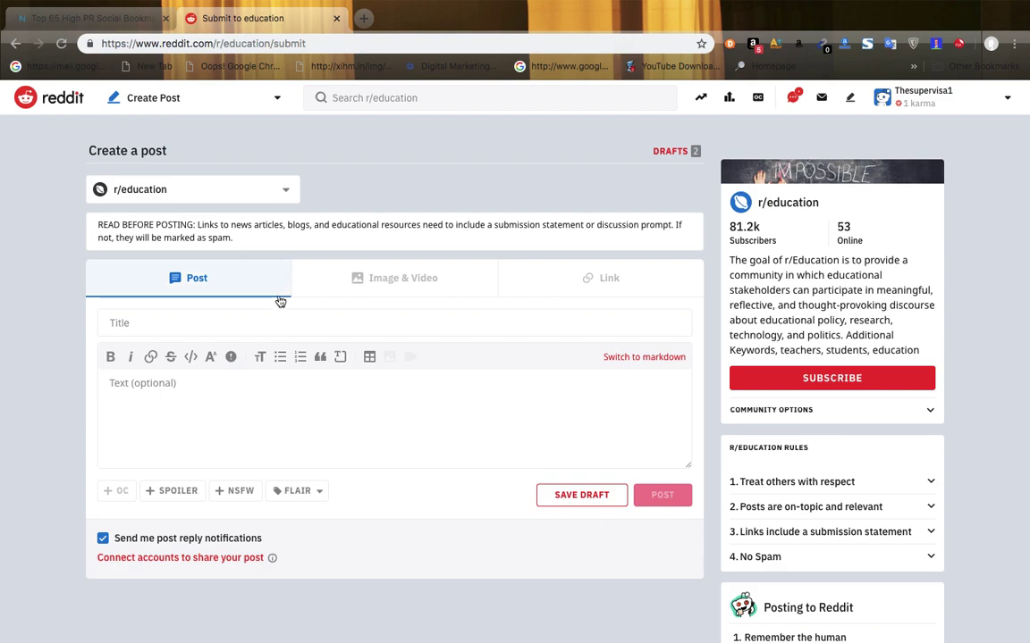
{"action": "left_click", "coordinate": [361, 24]}
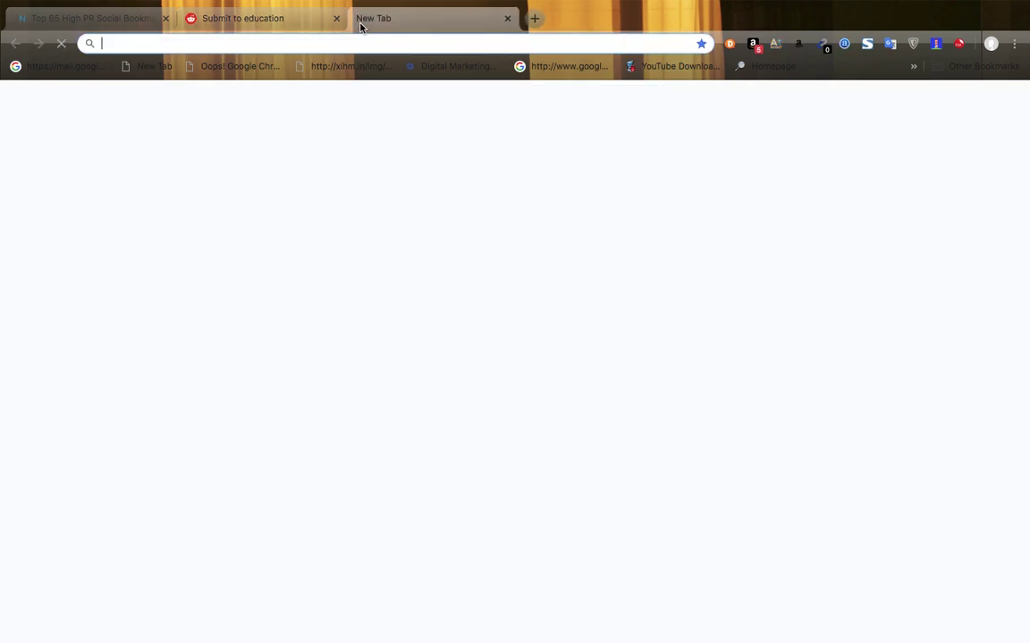
- Load sarsoftwares.com in the new tab, checking back on the Reddit form meanwhile
{"action": "type", "text": "sa"}
{"action": "key", "text": "Return"}
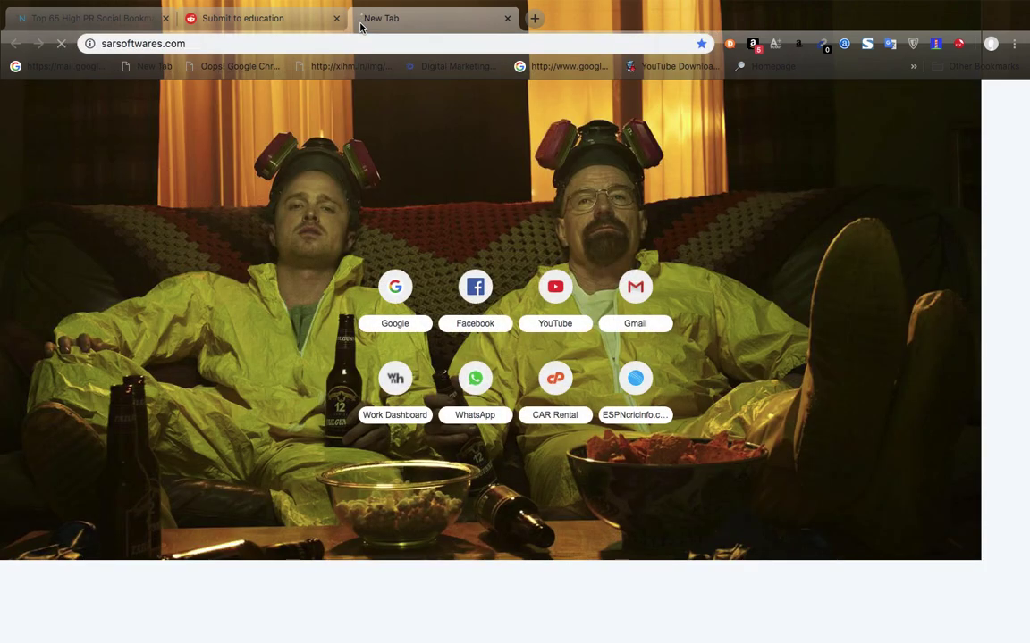
{"action": "left_click", "coordinate": [211, 19]}
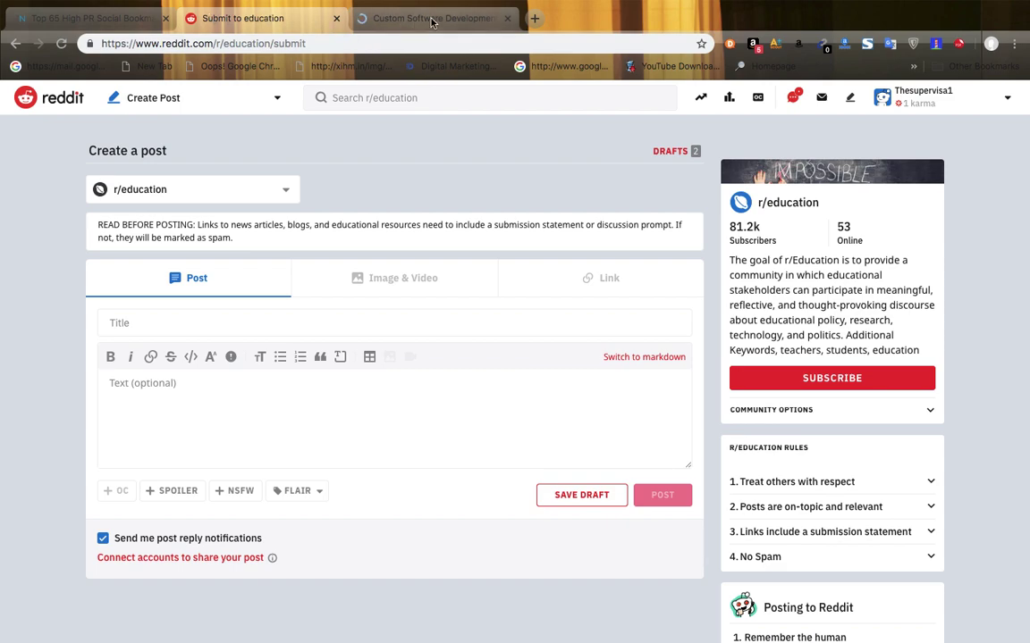
{"action": "left_click", "coordinate": [430, 19]}
{"action": "left_click", "coordinate": [268, 45]}
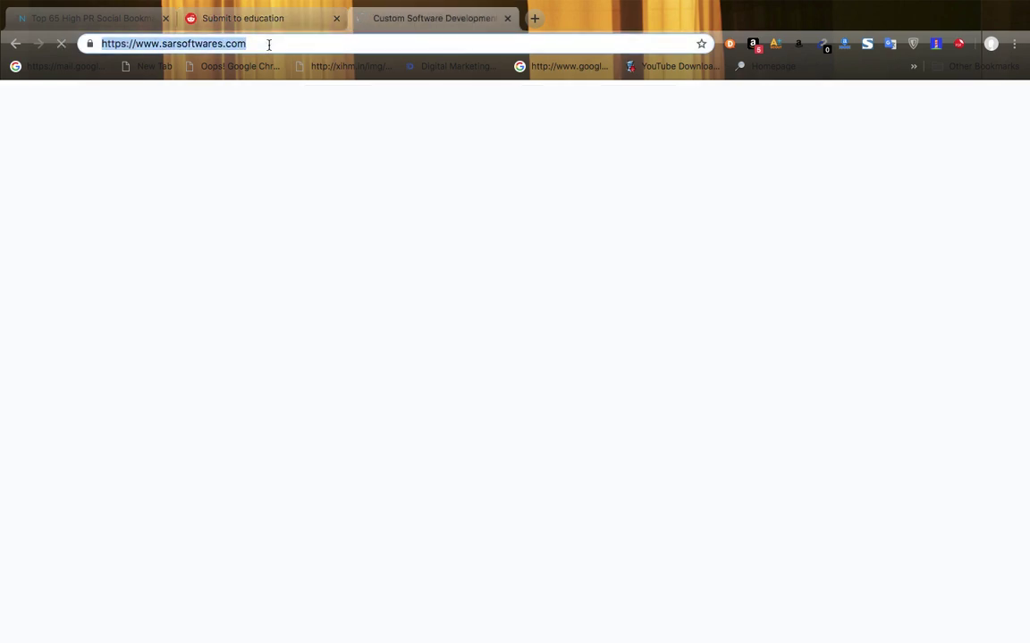
{"action": "left_click", "coordinate": [241, 21]}
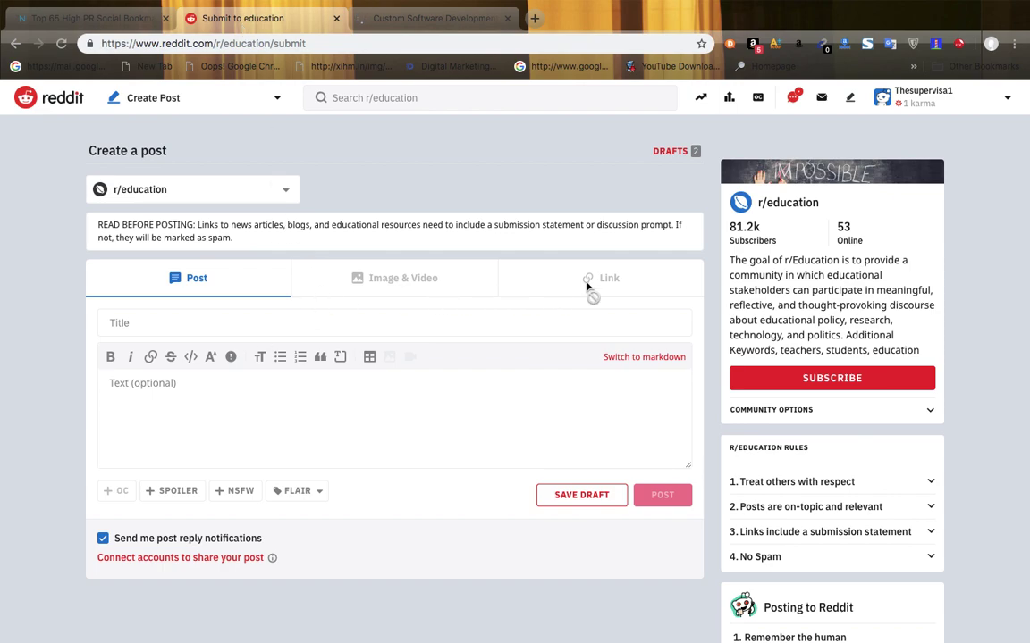
{"action": "left_click", "coordinate": [429, 18]}
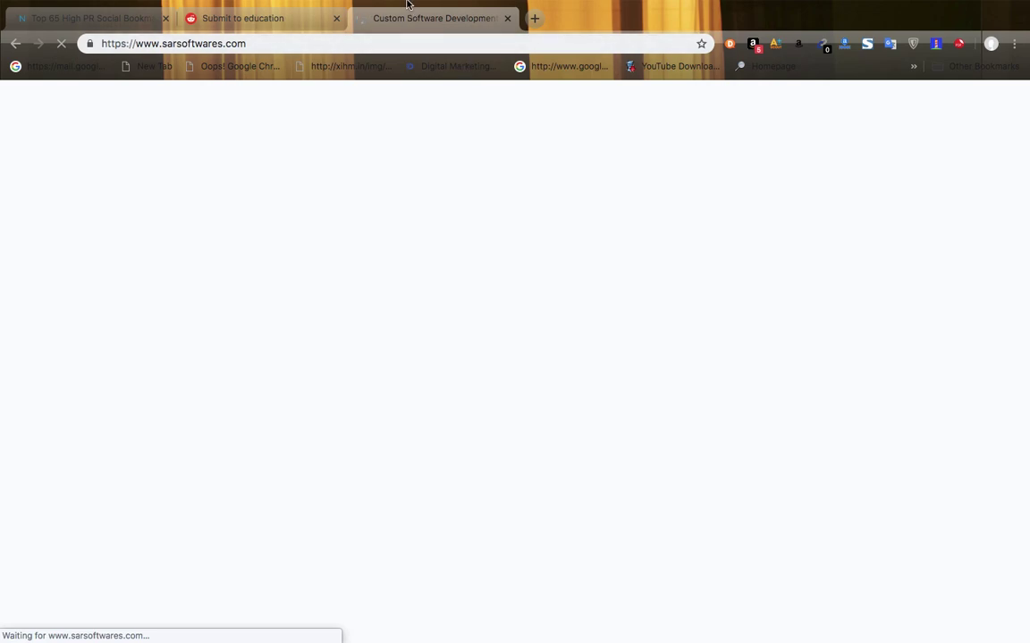
- View the sarsoftwares page source, close the original tab, and select the full <title> text
{"action": "mouse_move", "coordinate": [429, 2]}
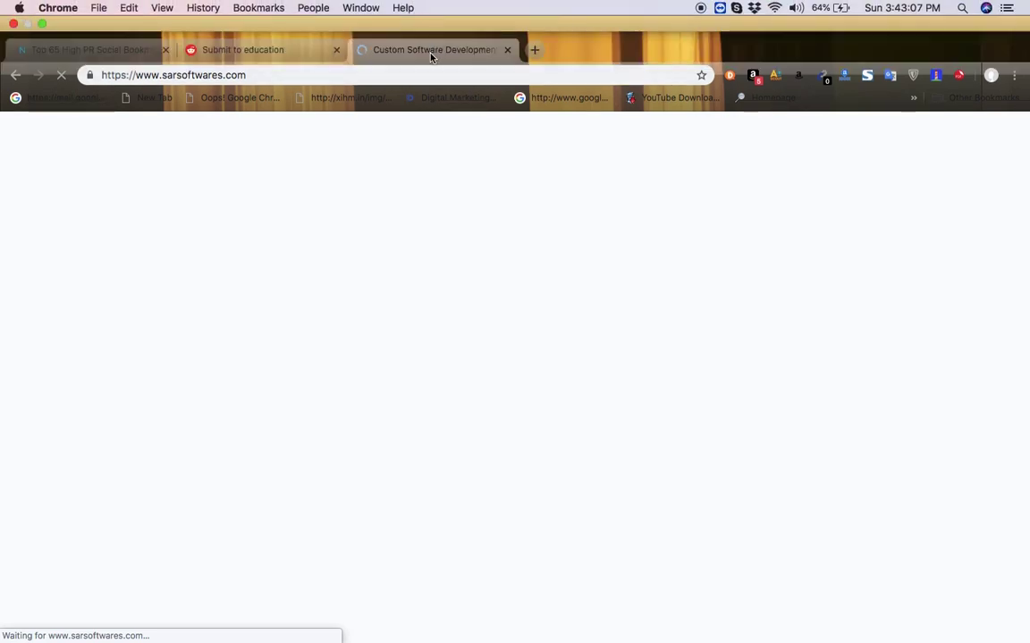
{"action": "right_click", "coordinate": [415, 223]}
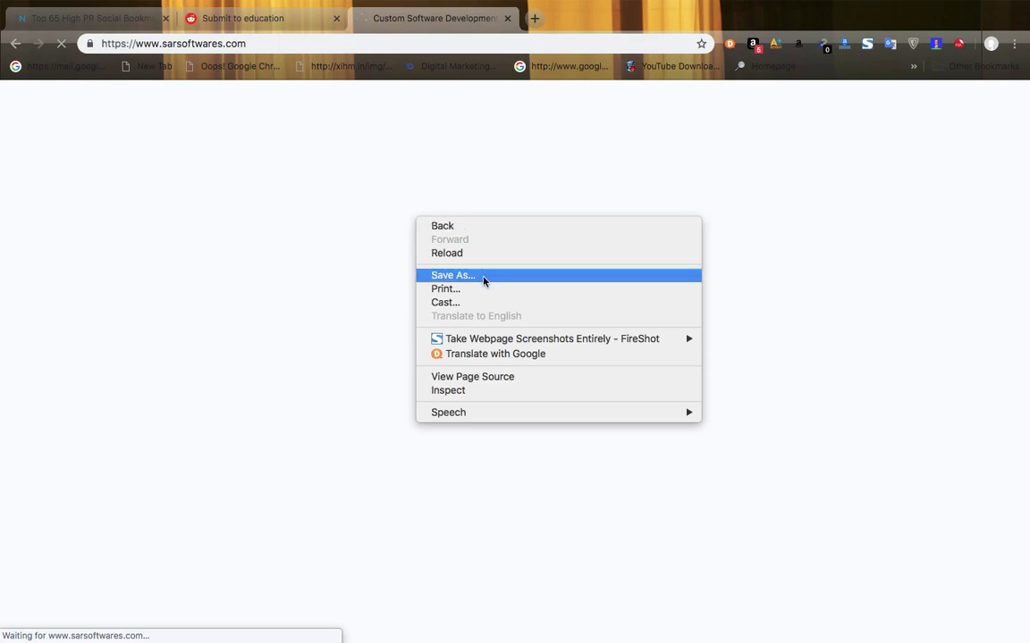
{"action": "left_click", "coordinate": [467, 380]}
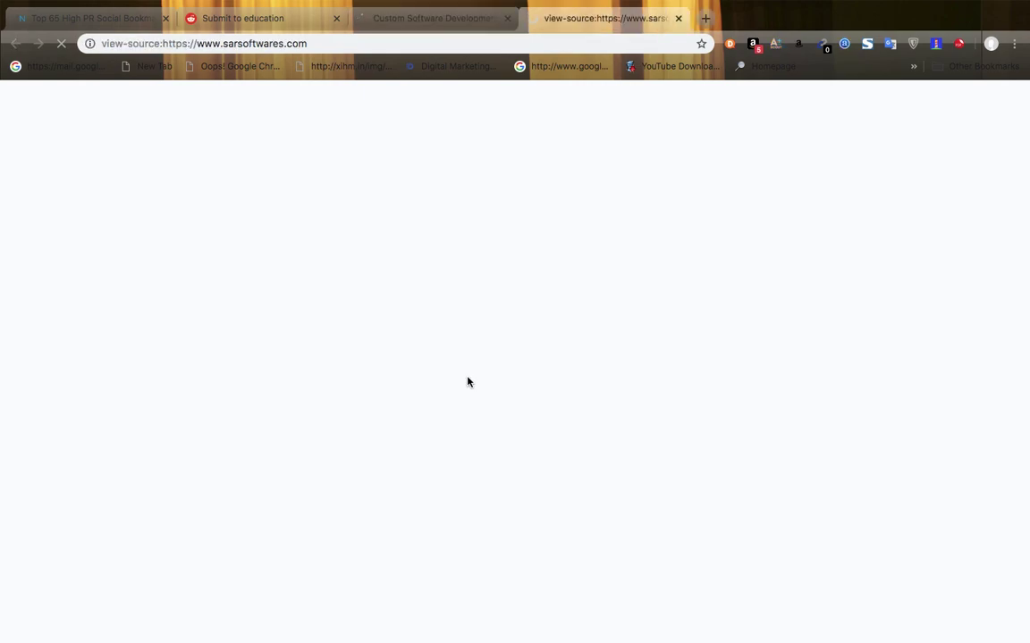
{"action": "left_click", "coordinate": [507, 18]}
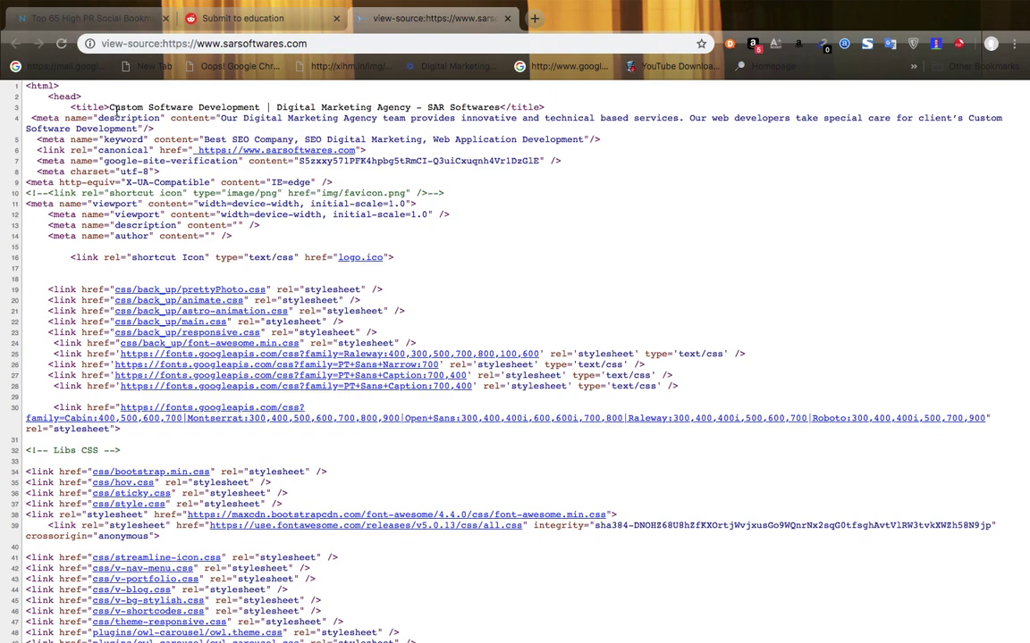
{"action": "left_click_drag", "start_coordinate": [110, 107], "coordinate": [275, 107]}
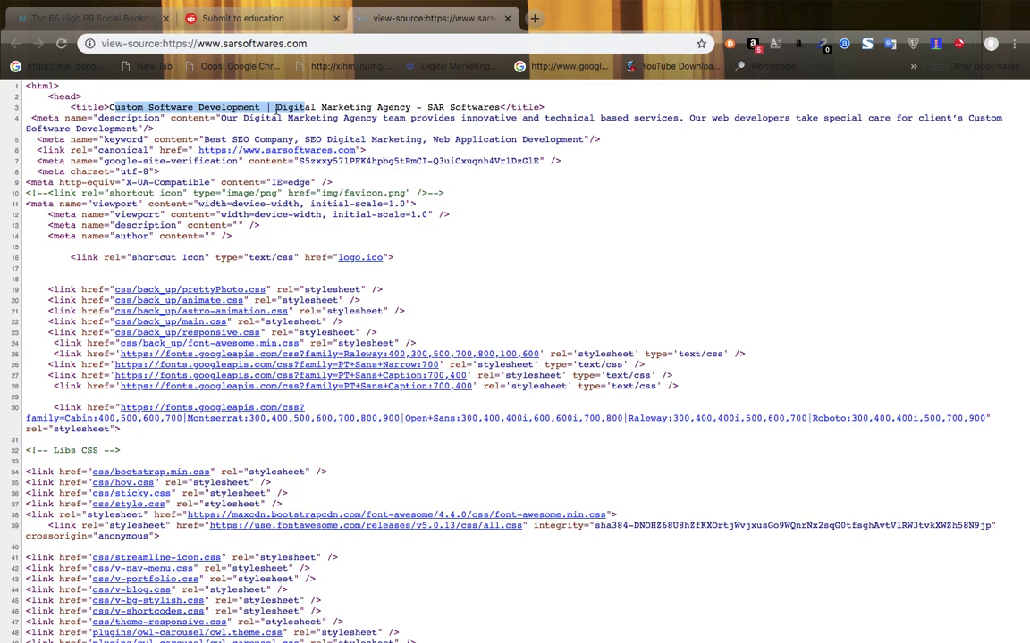
{"action": "left_click", "coordinate": [275, 107]}
{"action": "left_click_drag", "start_coordinate": [110, 108], "coordinate": [501, 109]}
{"action": "key", "text": "super+c"}
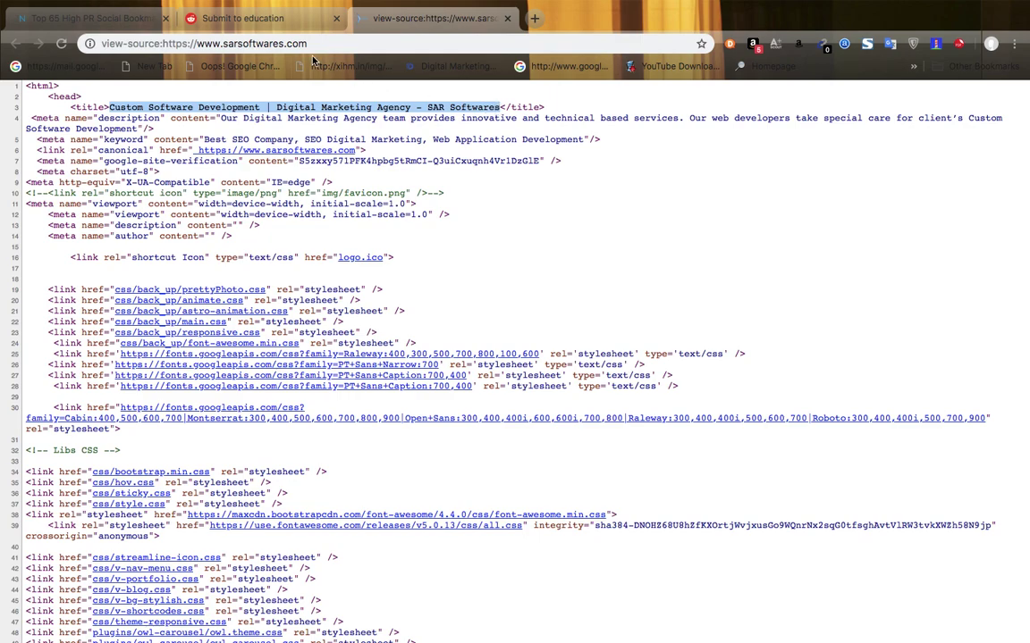
- Paste the SAR Softwares page title into the Reddit post's Title field
{"action": "left_click", "coordinate": [250, 18]}
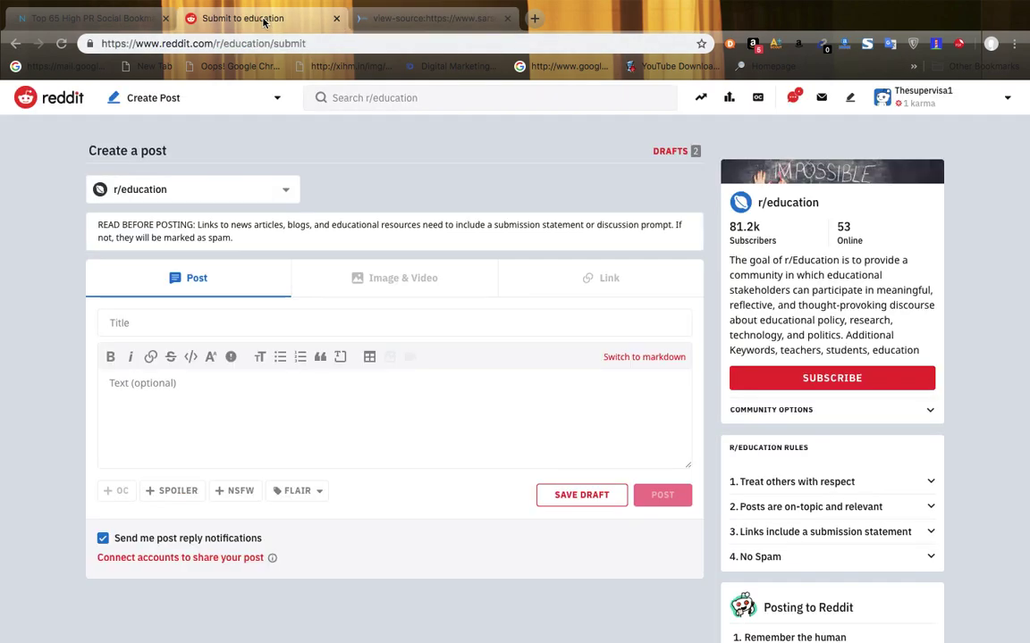
{"action": "left_click", "coordinate": [163, 333]}
{"action": "key", "text": "super+v"}
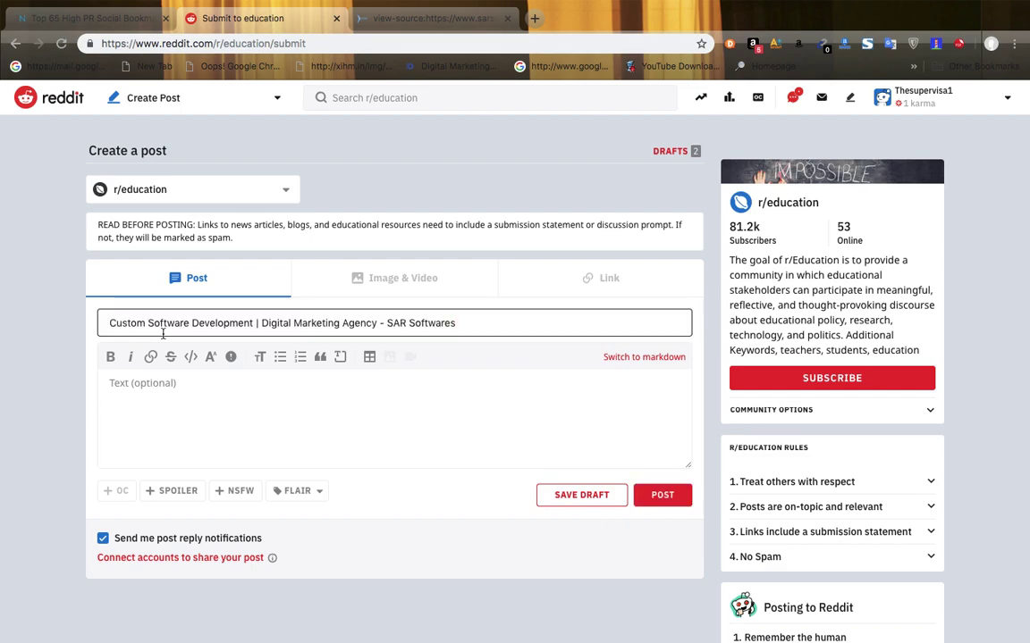
- Paste the site's description paragraph into the body, fix its first letter 'O', and publish to r/education
{"action": "left_click", "coordinate": [189, 402]}
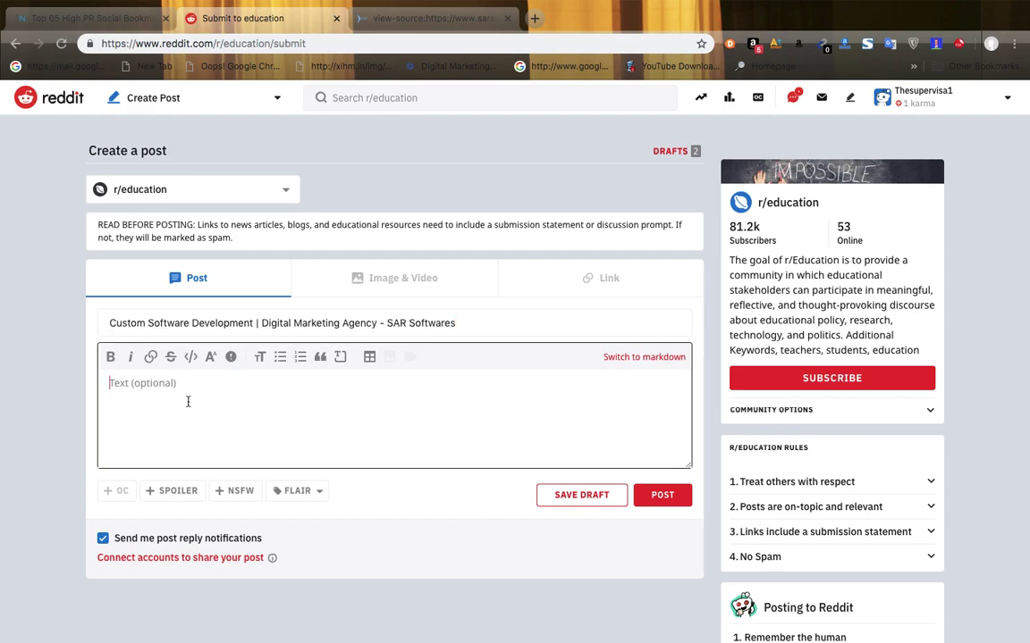
{"action": "left_click", "coordinate": [398, 17]}
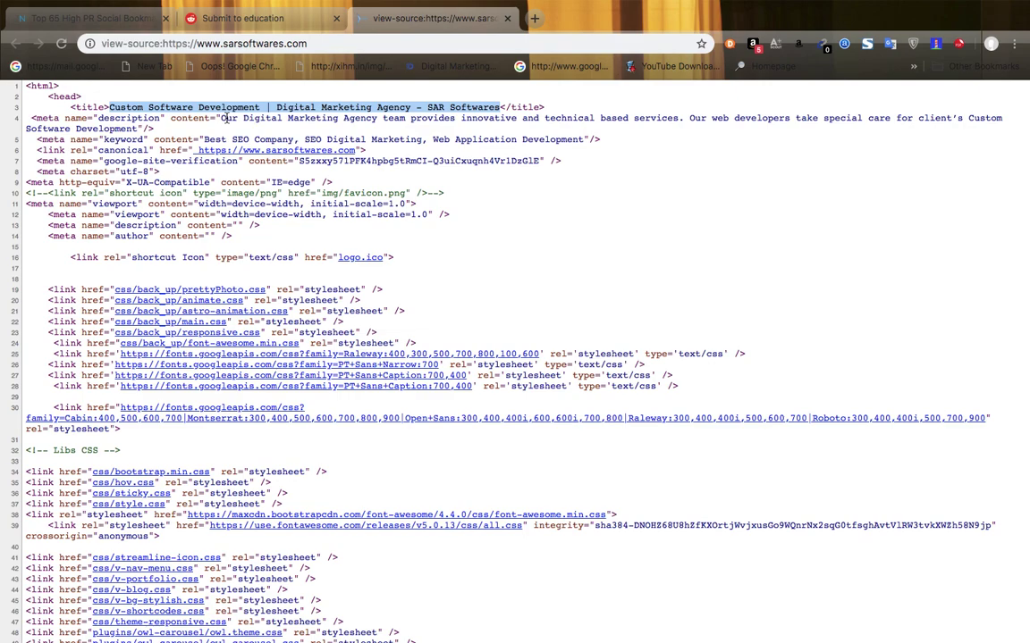
{"action": "left_click_drag", "start_coordinate": [221, 118], "coordinate": [134, 125]}
{"action": "key", "text": "ctrl+c"}
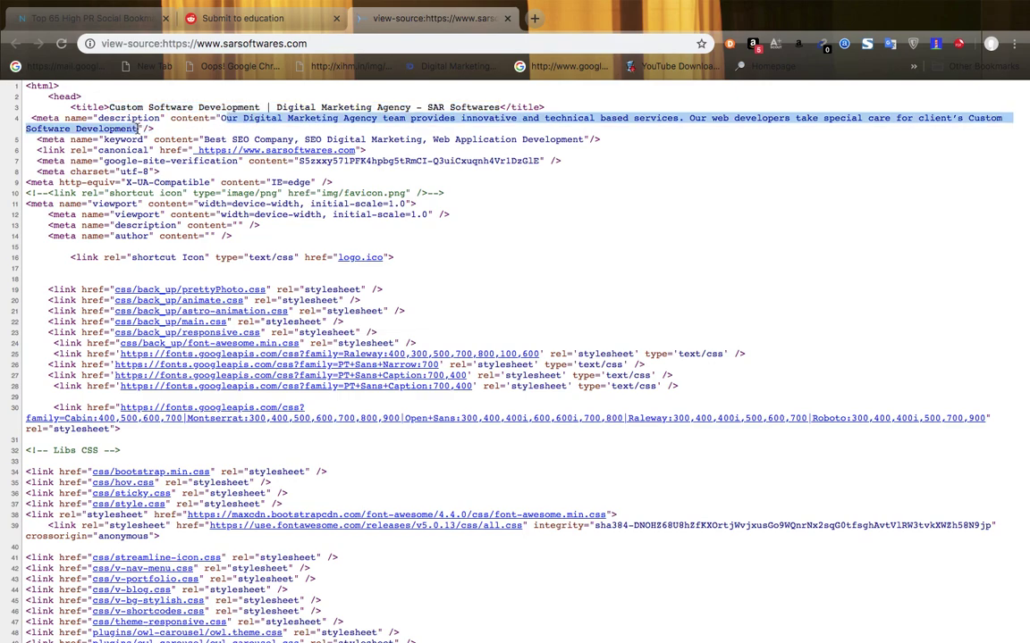
{"action": "left_click", "coordinate": [210, 20]}
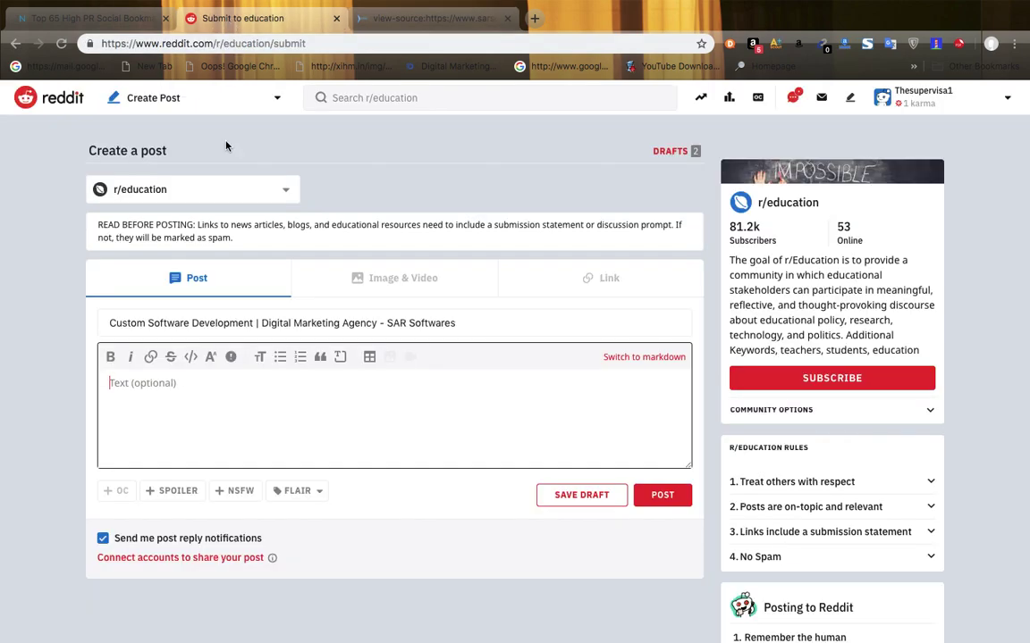
{"action": "key", "text": "ctrl+v"}
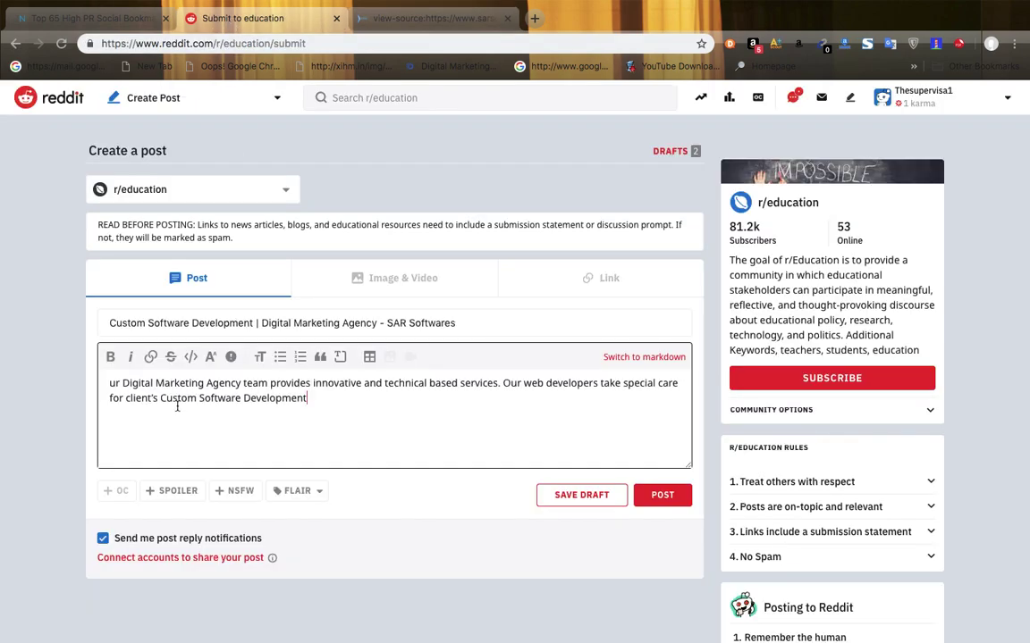
{"action": "left_click", "coordinate": [384, 18]}
{"action": "left_click", "coordinate": [277, 18]}
{"action": "type", "text": "O"}
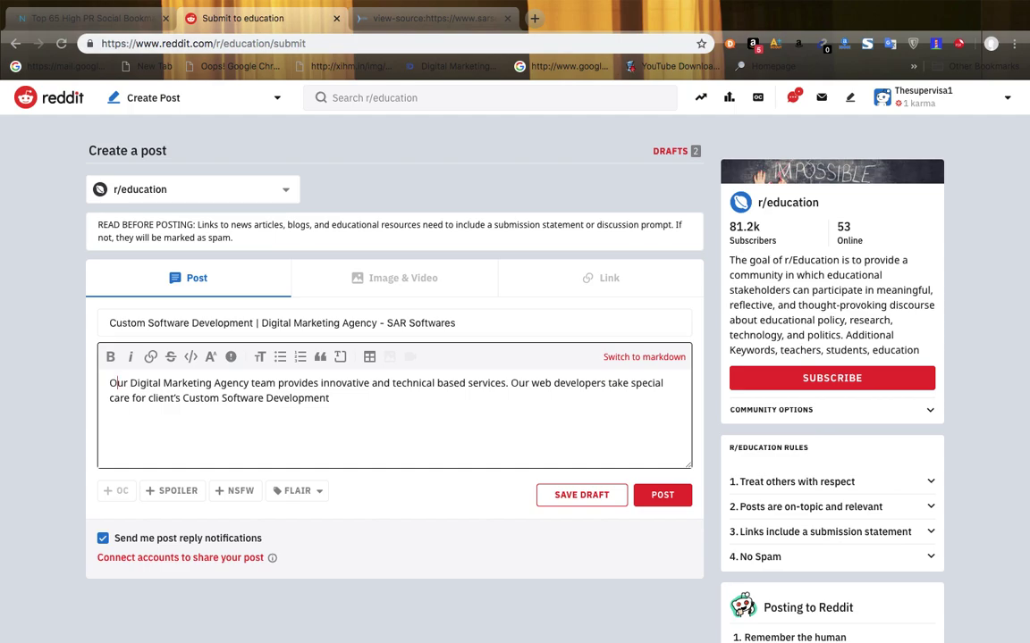
{"action": "left_click", "coordinate": [390, 277]}
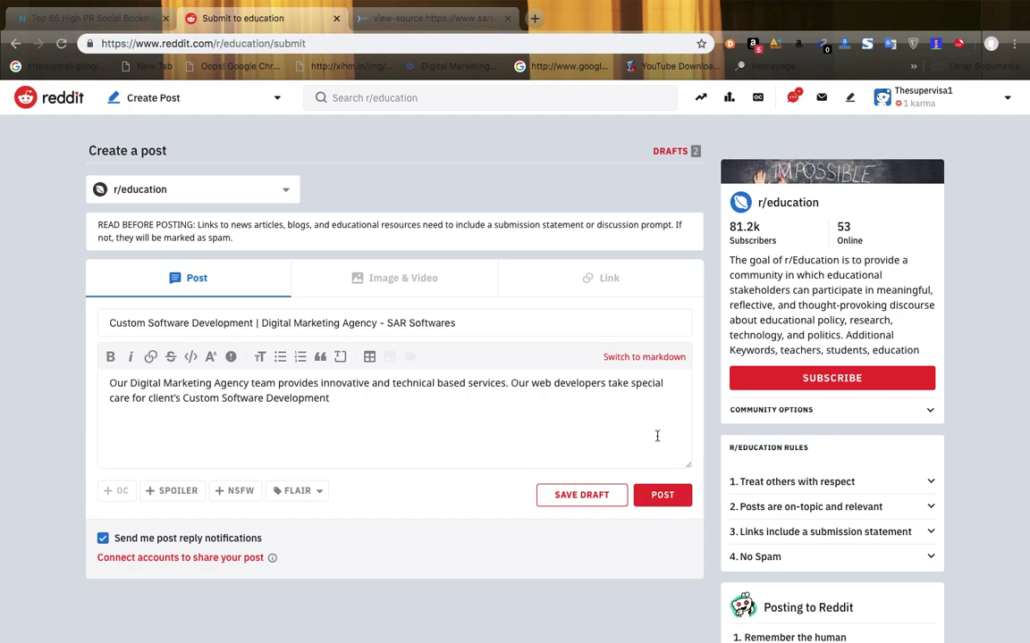
{"action": "left_click", "coordinate": [667, 501]}
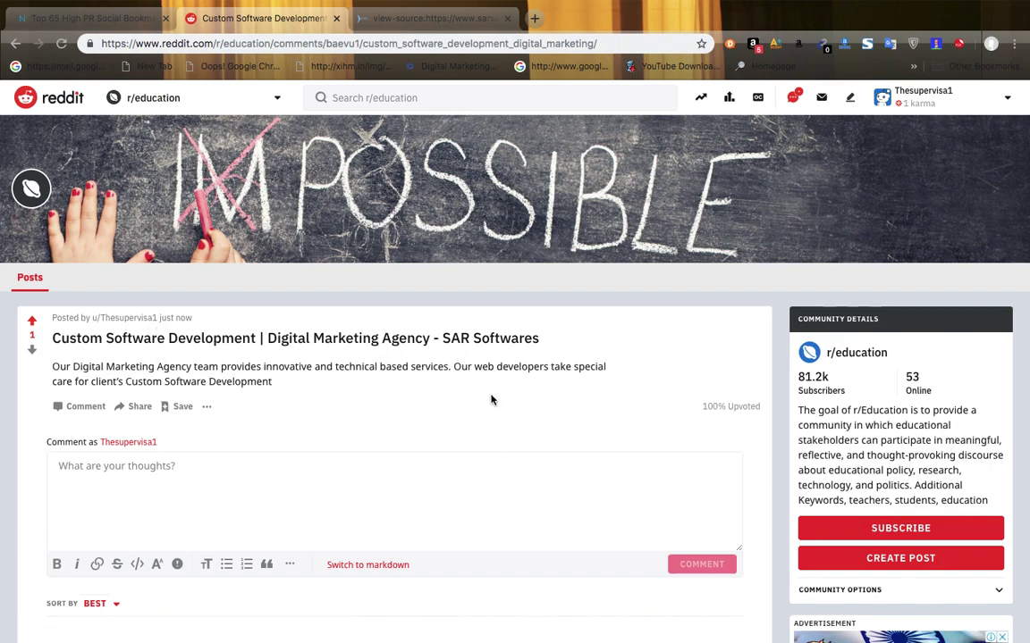
- Open then cancel Edit Post on the published post, select its URL, and return to ZNetLive
{"action": "left_click", "coordinate": [207, 406]}
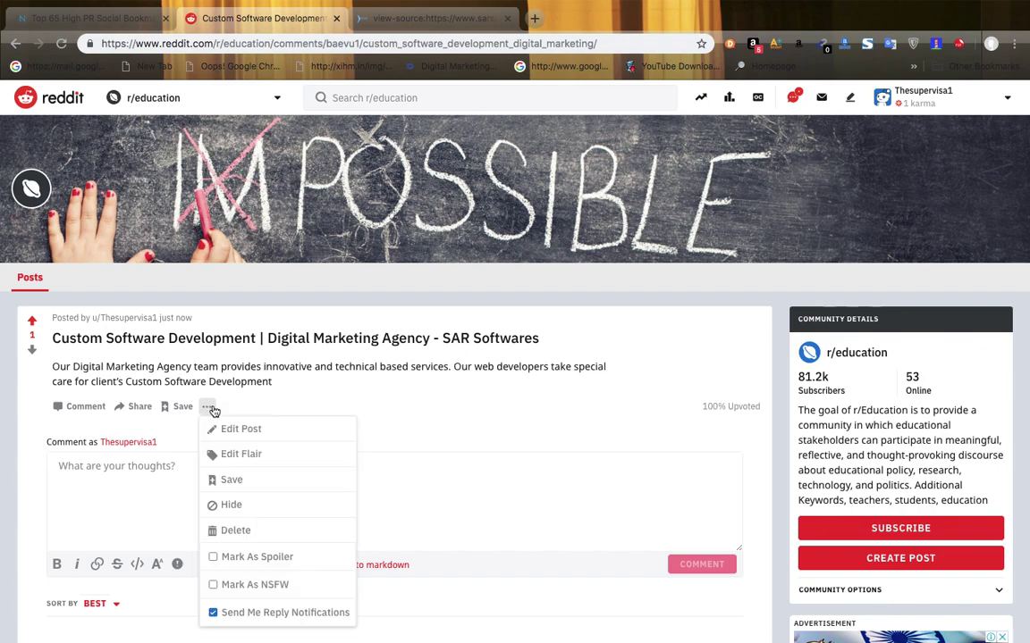
{"action": "left_click", "coordinate": [241, 430]}
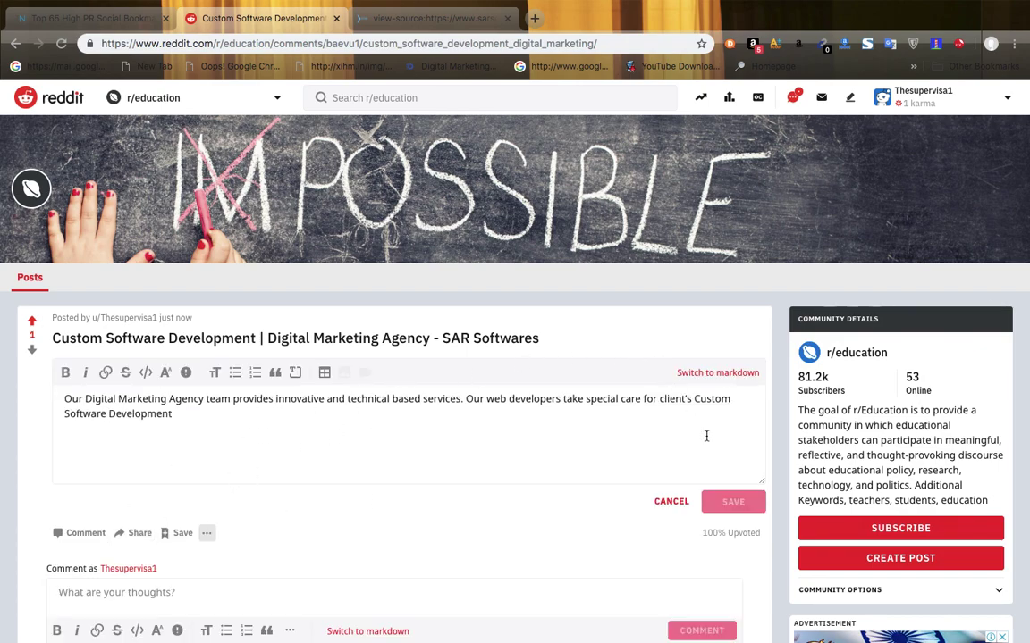
{"action": "left_click", "coordinate": [679, 503]}
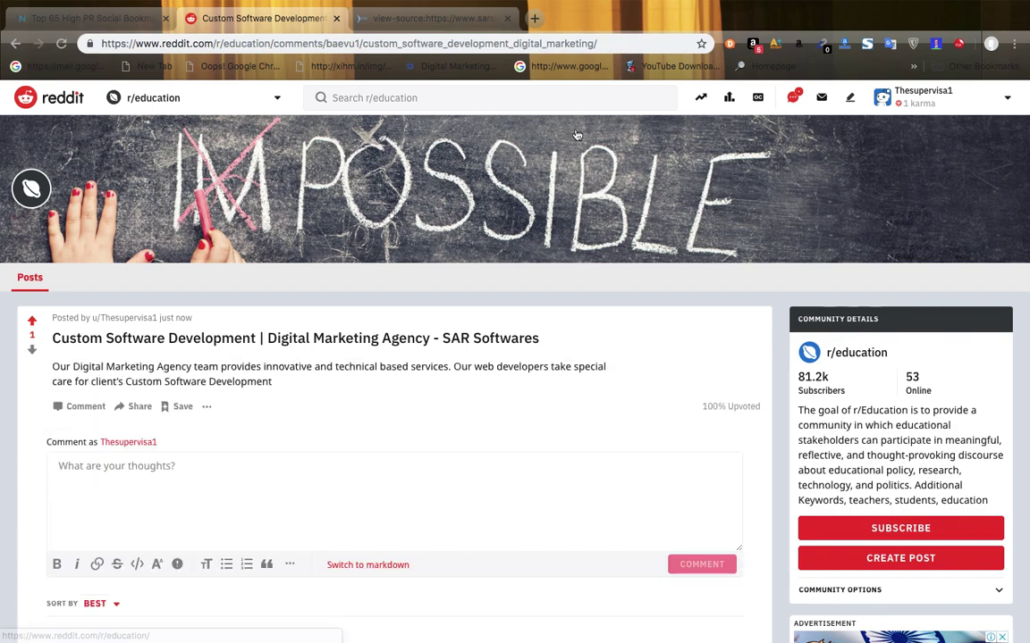
{"action": "left_click", "coordinate": [575, 43]}
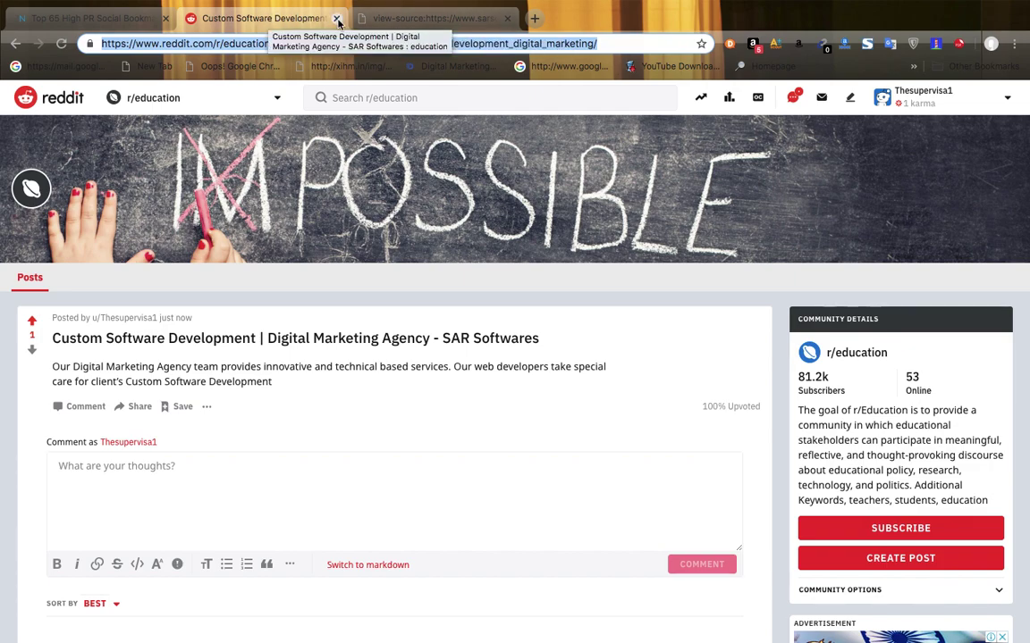
{"action": "left_click", "coordinate": [88, 19]}
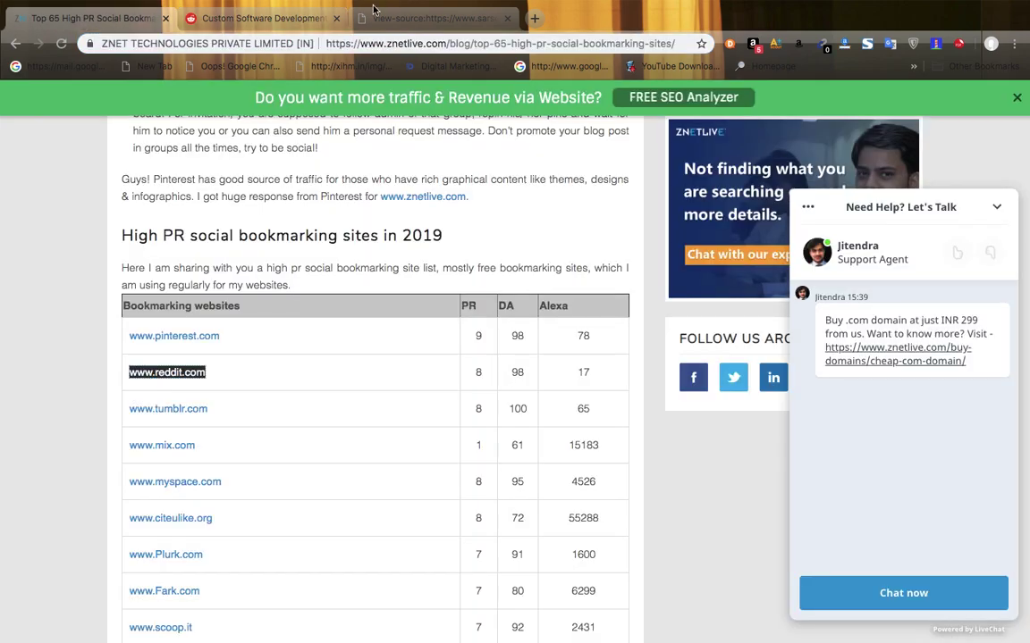
- Close the Reddit tab, scroll further down the bookmarking table, and go back to Google results
{"action": "left_click", "coordinate": [336, 18]}
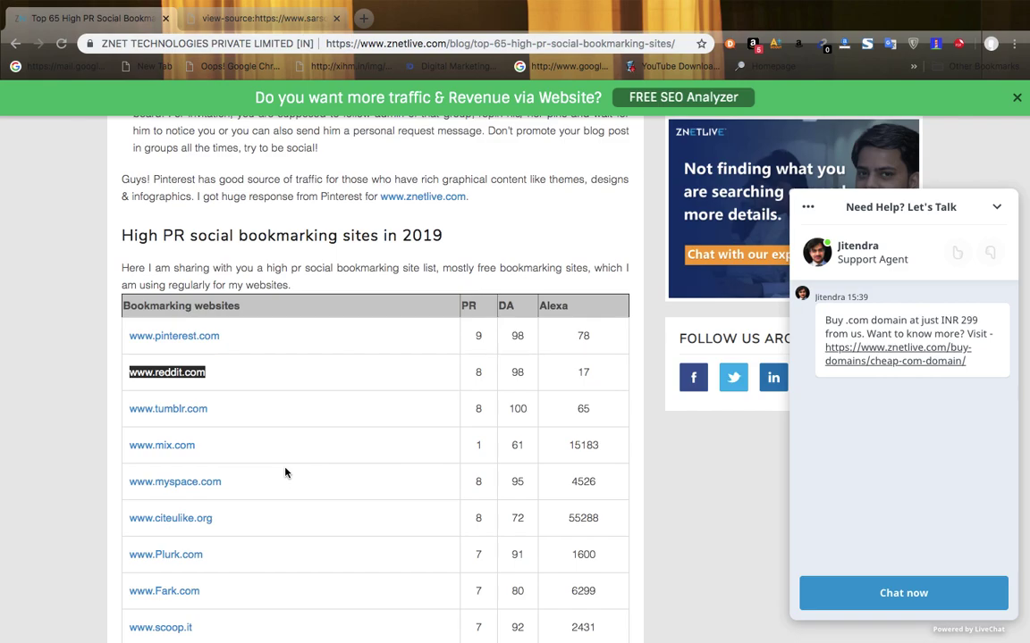
{"action": "left_click", "coordinate": [47, 466]}
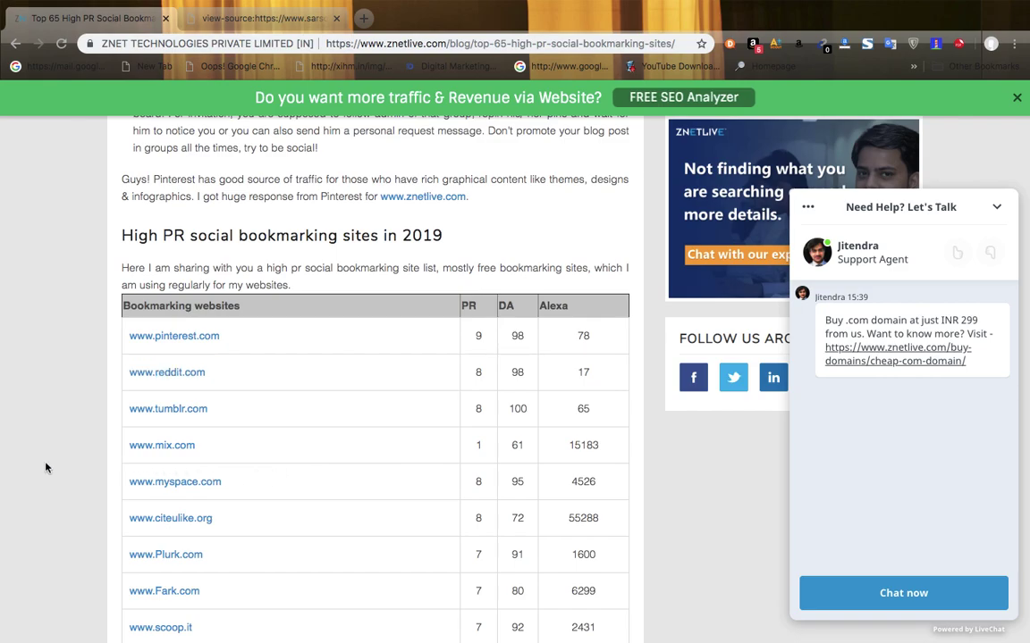
{"action": "scroll", "coordinate": [45, 467], "scroll_direction": "down", "scroll_amount": 2}
{"action": "scroll", "coordinate": [46, 468], "scroll_direction": "down", "scroll_amount": 4}
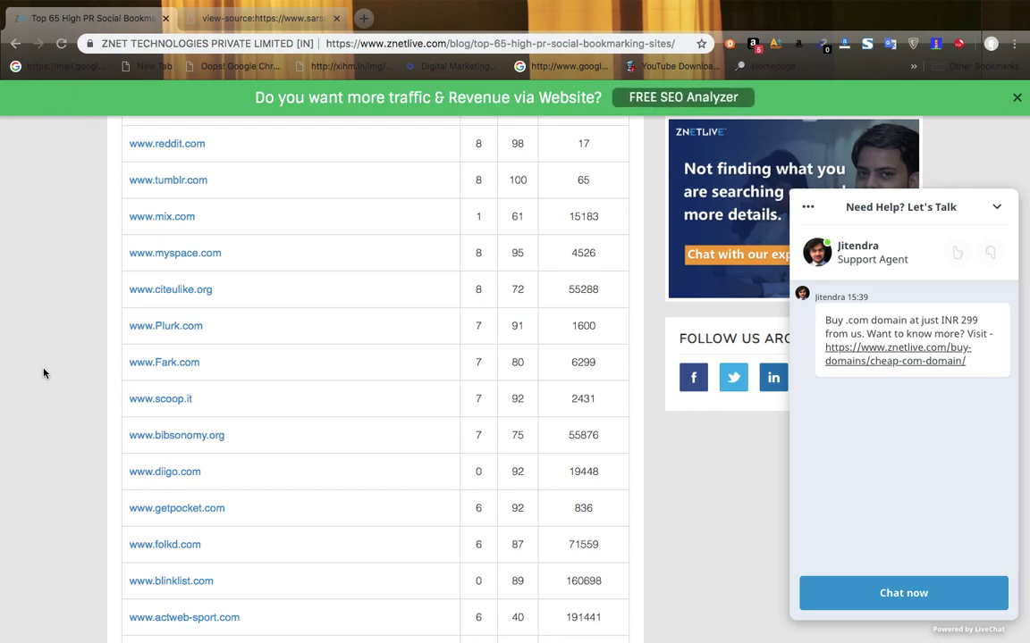
{"action": "left_click", "coordinate": [11, 44]}
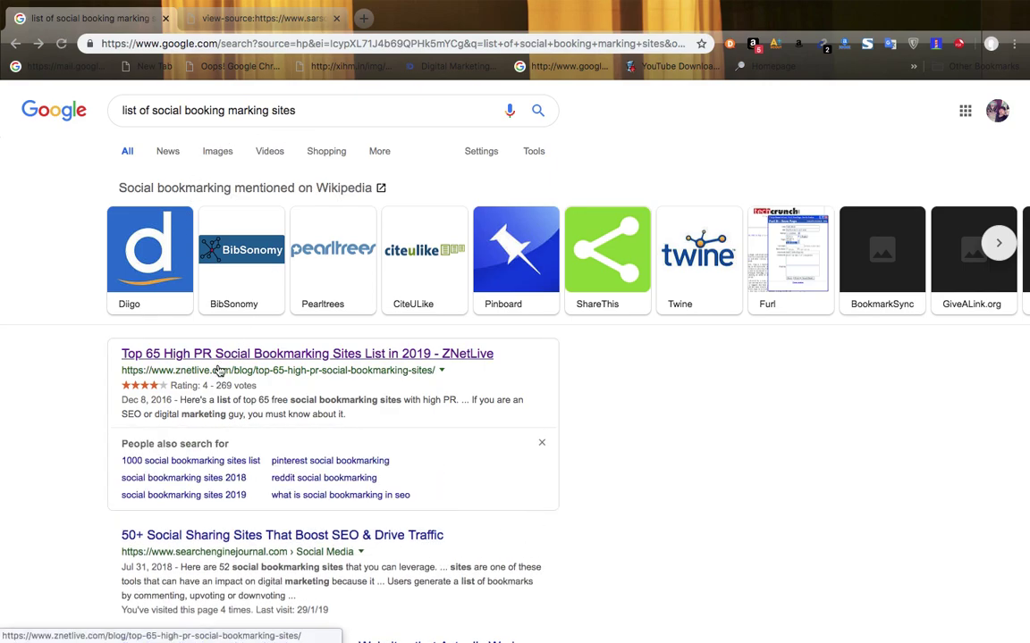
- Search Google for 'search engine submission sites' and open the Free Web Submission result
{"action": "mouse_move", "coordinate": [849, 608]}
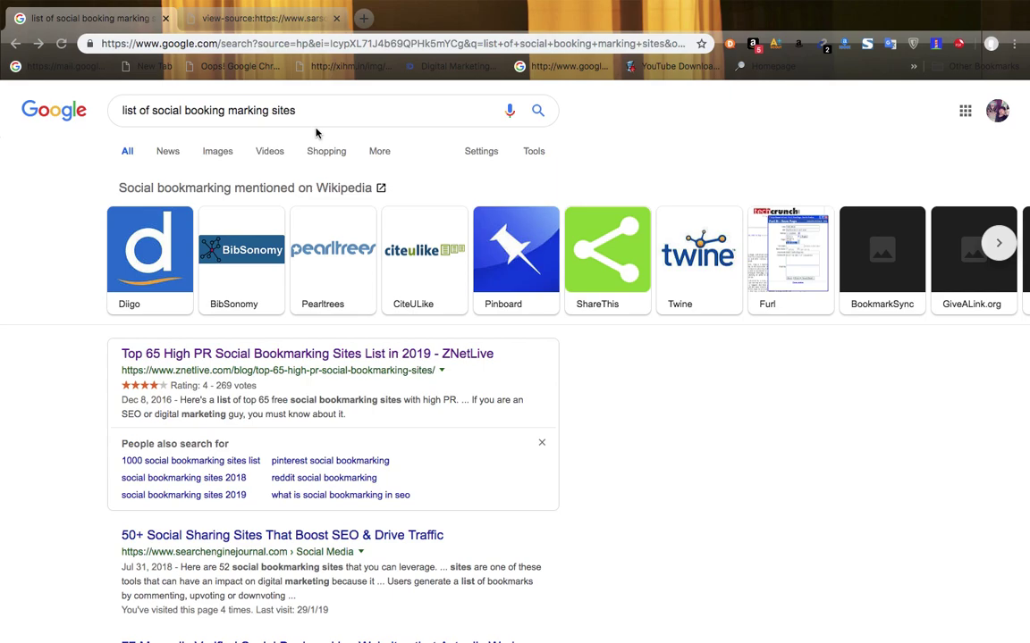
{"action": "left_click", "coordinate": [290, 111]}
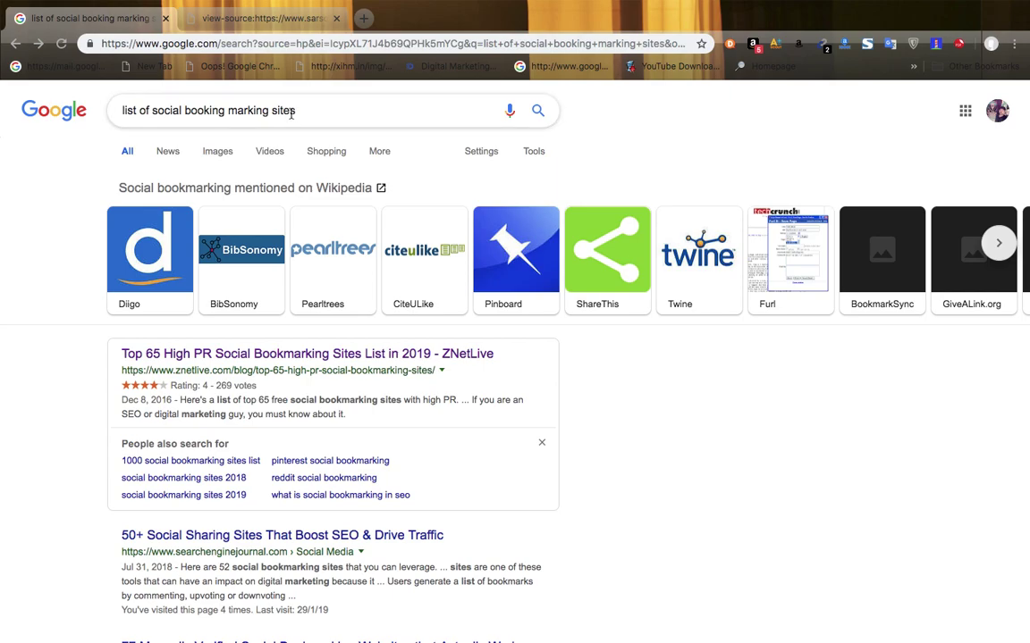
{"action": "left_click_drag", "start_coordinate": [294, 111], "coordinate": [105, 117]}
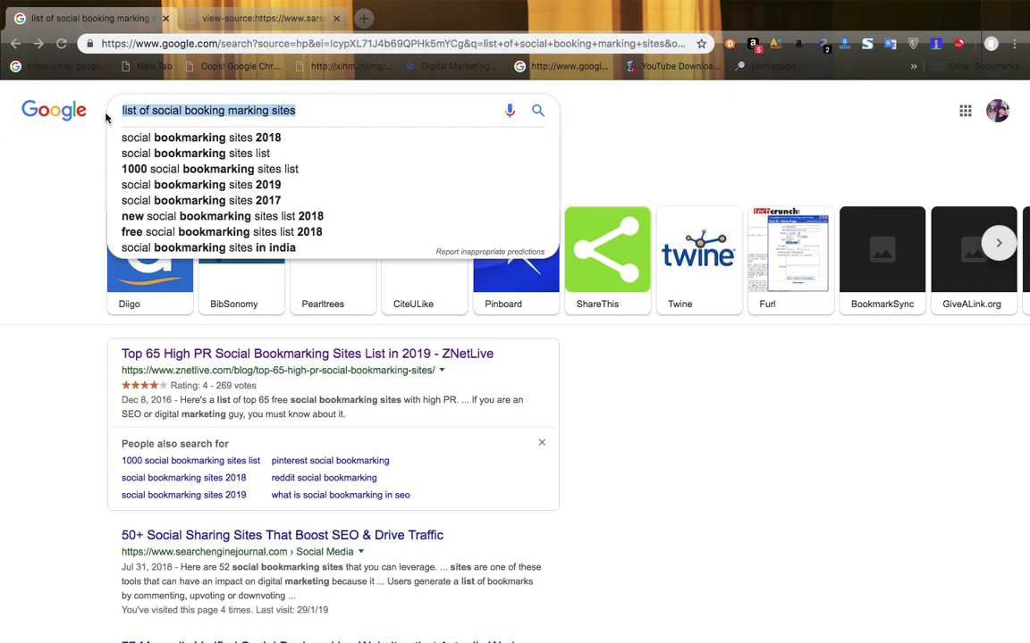
{"action": "key", "text": "BackSpace"}
{"action": "type", "text": "search"}
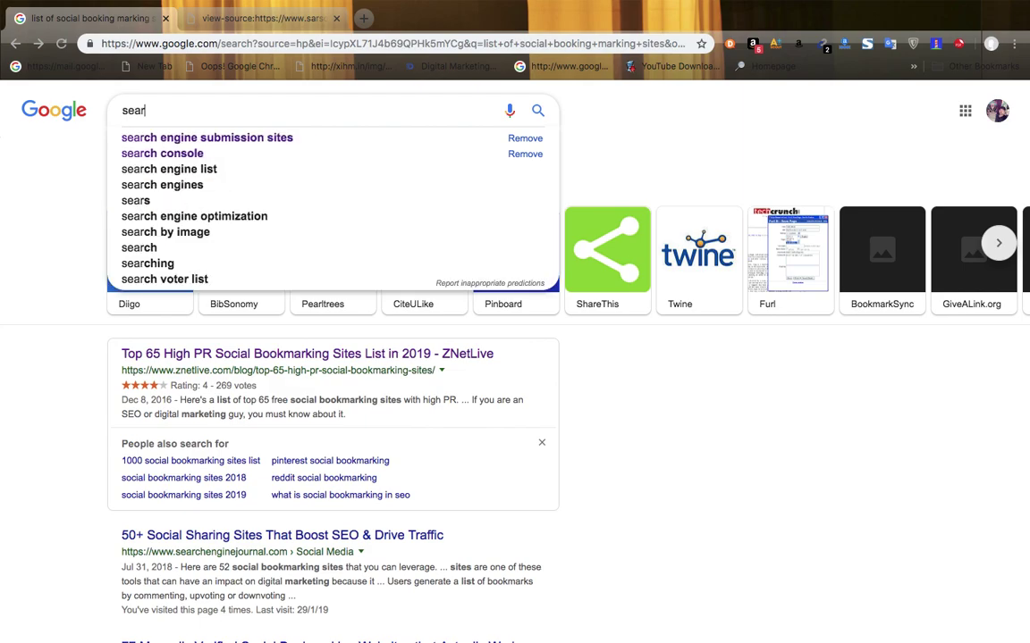
{"action": "left_click", "coordinate": [204, 137]}
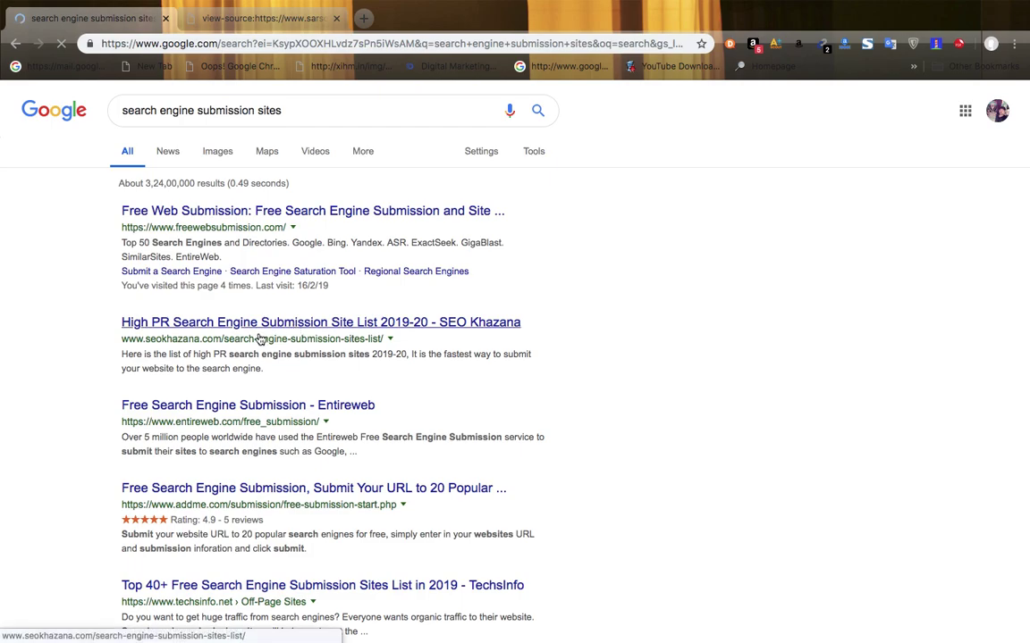
{"action": "left_click", "coordinate": [343, 214]}
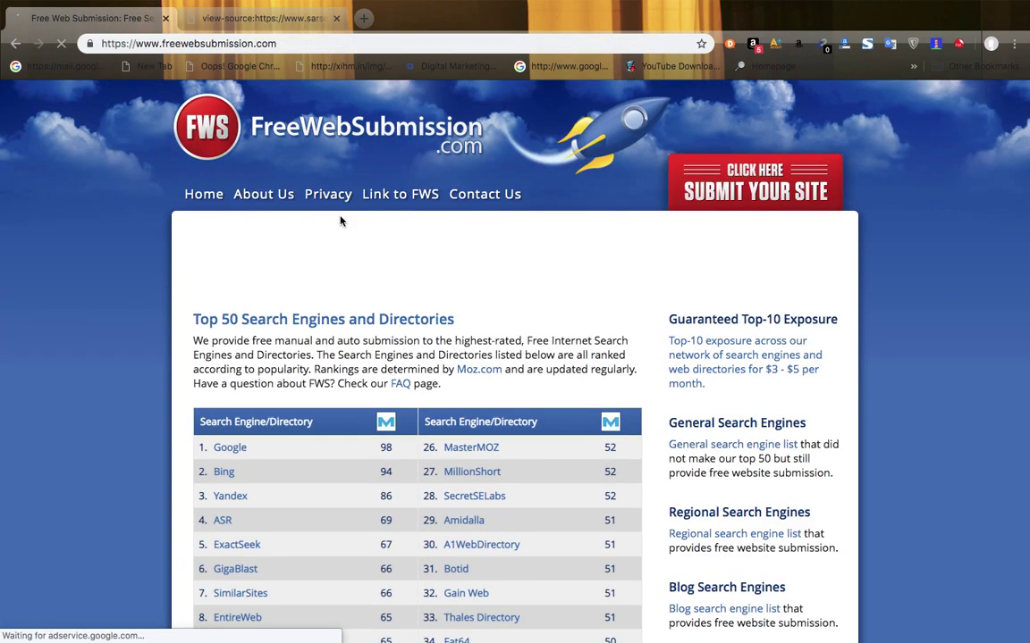
{"action": "scroll", "coordinate": [340, 221], "scroll_direction": "down", "scroll_amount": 5}
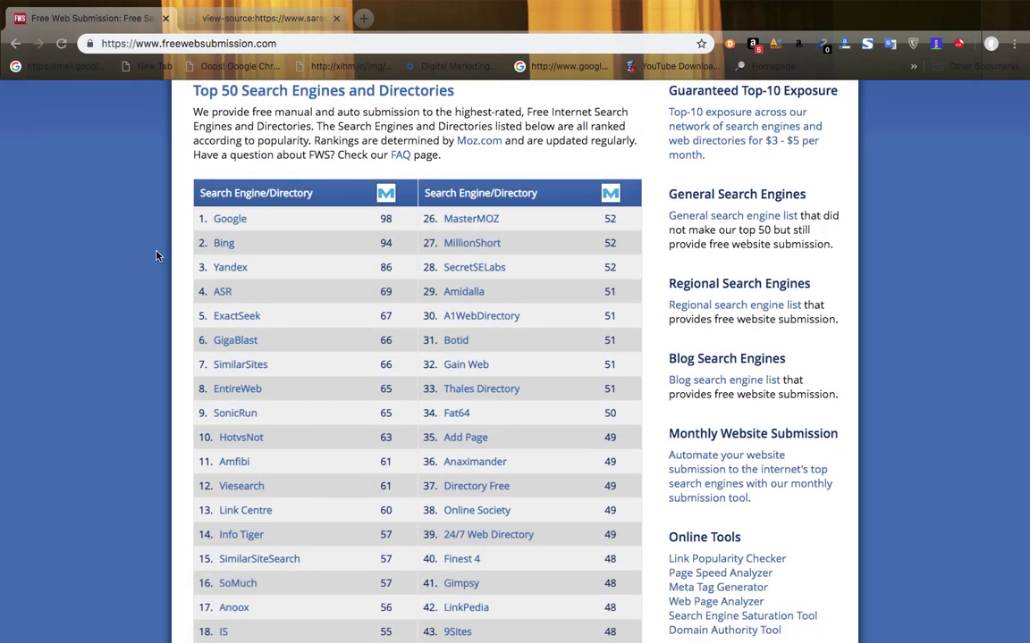
- Scroll the Top 50 list, open Google's submission page, then close that Search Console tab
{"action": "scroll", "coordinate": [156, 257], "scroll_direction": "up", "scroll_amount": 1}
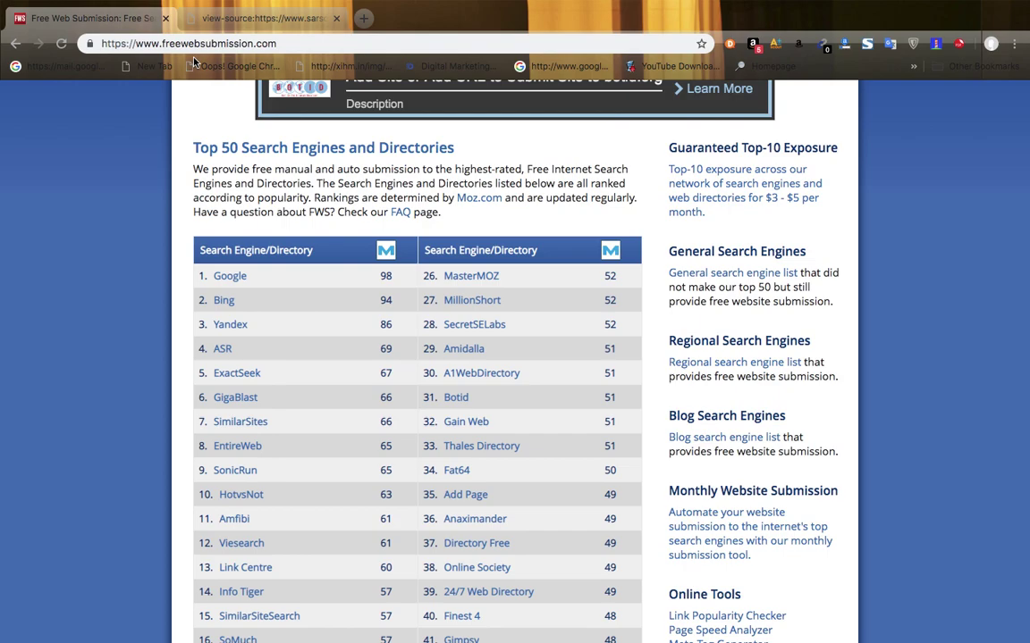
{"action": "scroll", "coordinate": [79, 278], "scroll_direction": "down", "scroll_amount": 5}
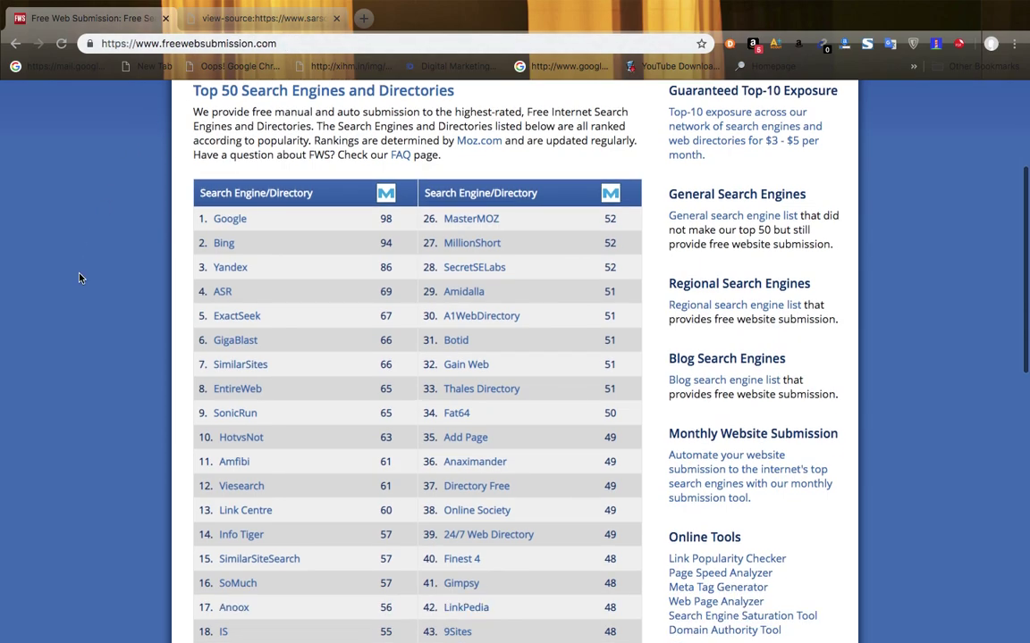
{"action": "scroll", "coordinate": [79, 278], "scroll_direction": "up", "scroll_amount": 4}
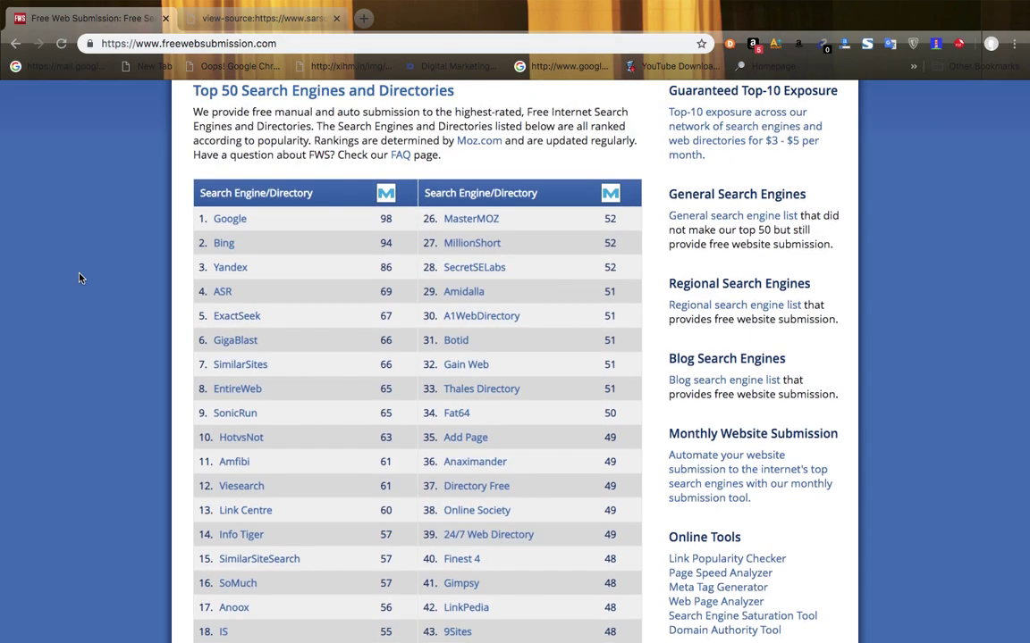
{"action": "scroll", "coordinate": [79, 277], "scroll_direction": "down", "scroll_amount": 1}
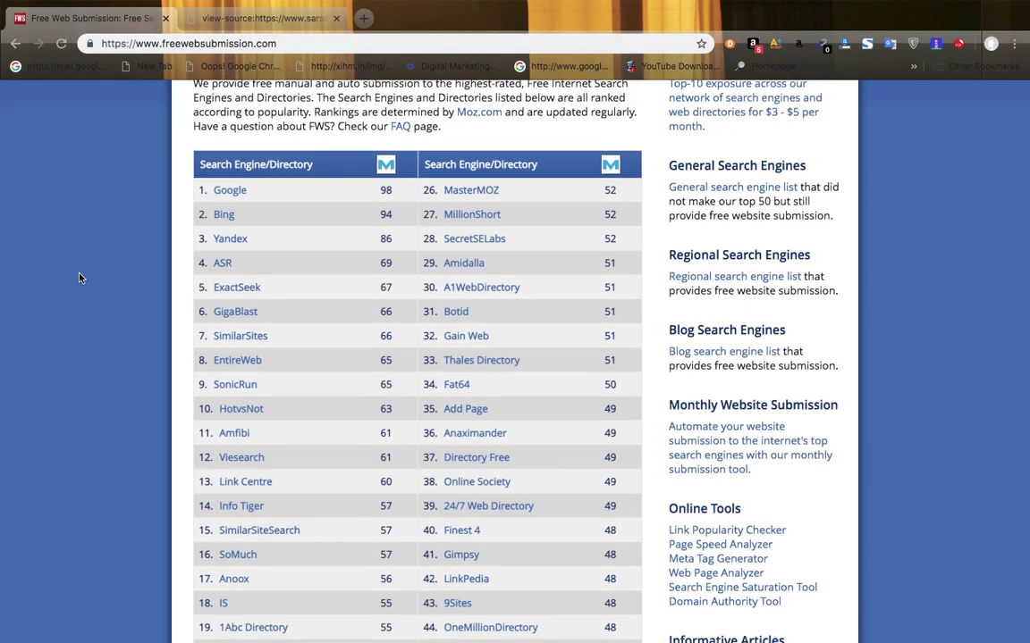
{"action": "left_click", "coordinate": [239, 196]}
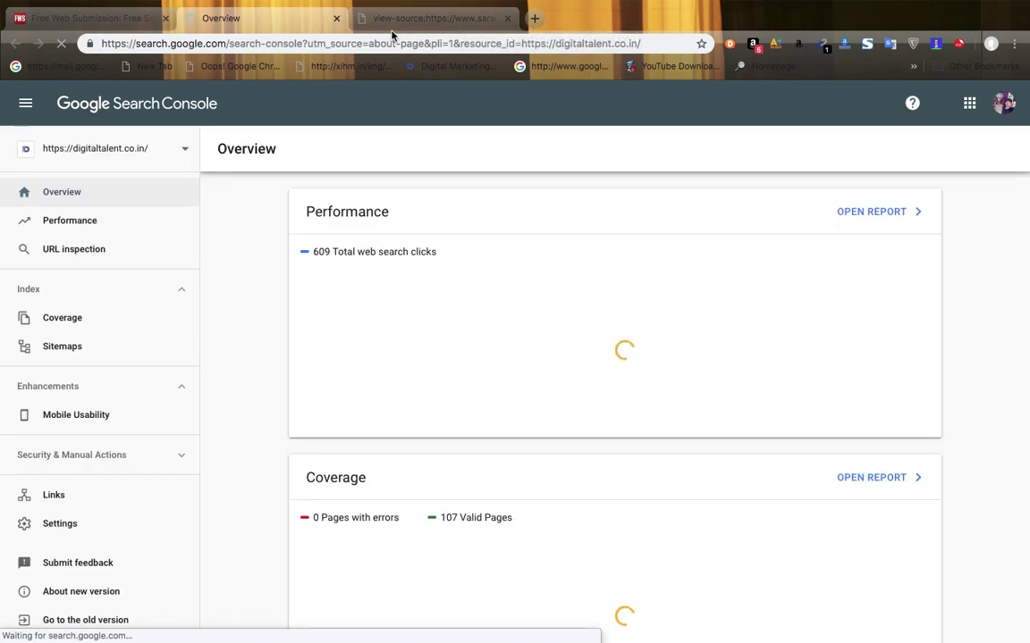
{"action": "left_click", "coordinate": [337, 19]}
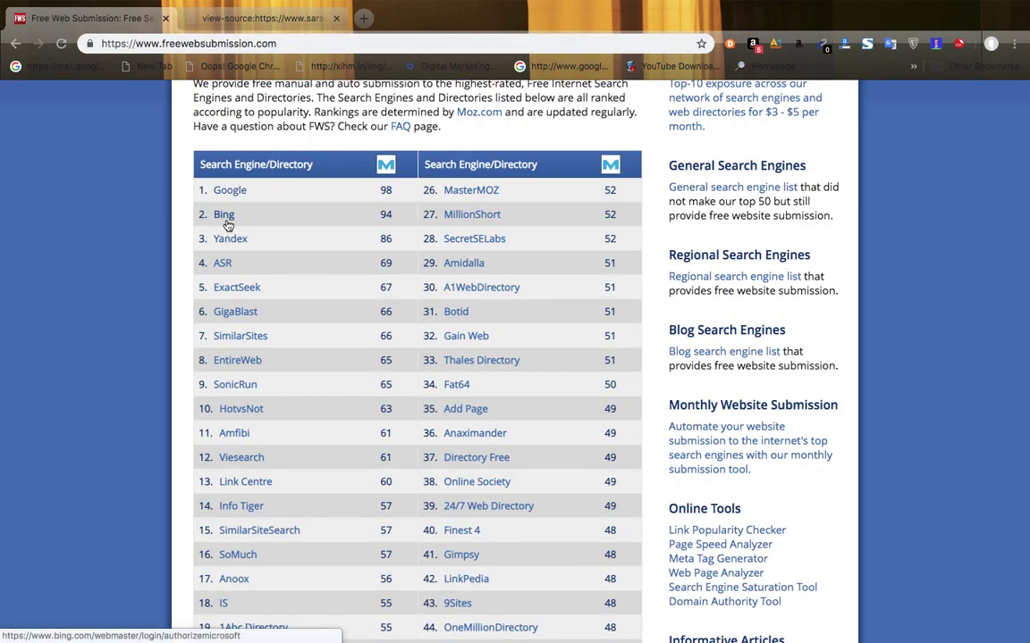
- Open Bing's and GigaBlast's submission pages, closing the view-source tab in between
{"action": "left_click", "coordinate": [224, 216]}
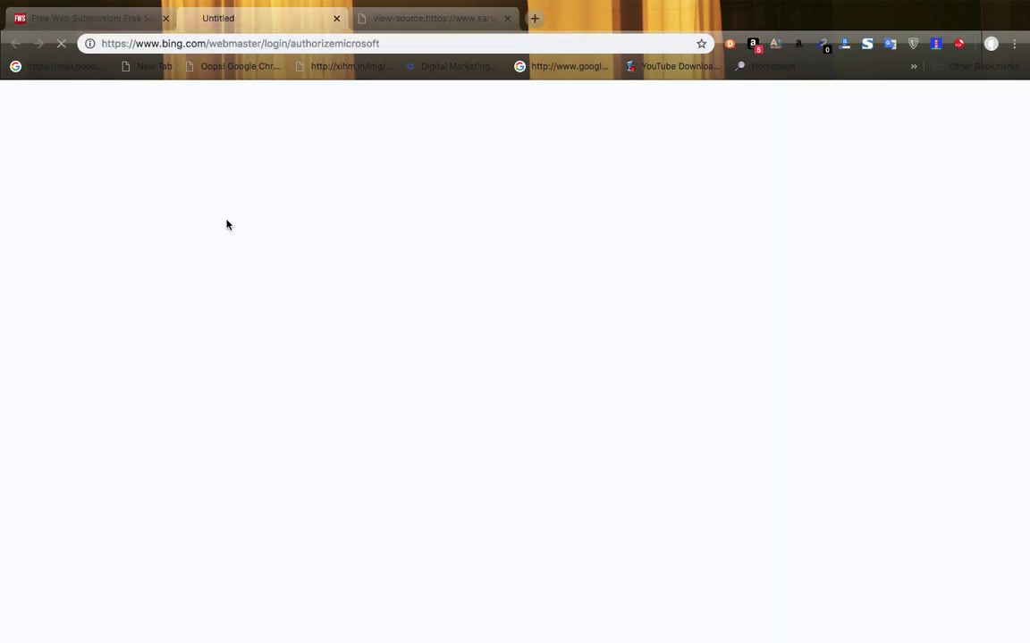
{"action": "left_click", "coordinate": [507, 19]}
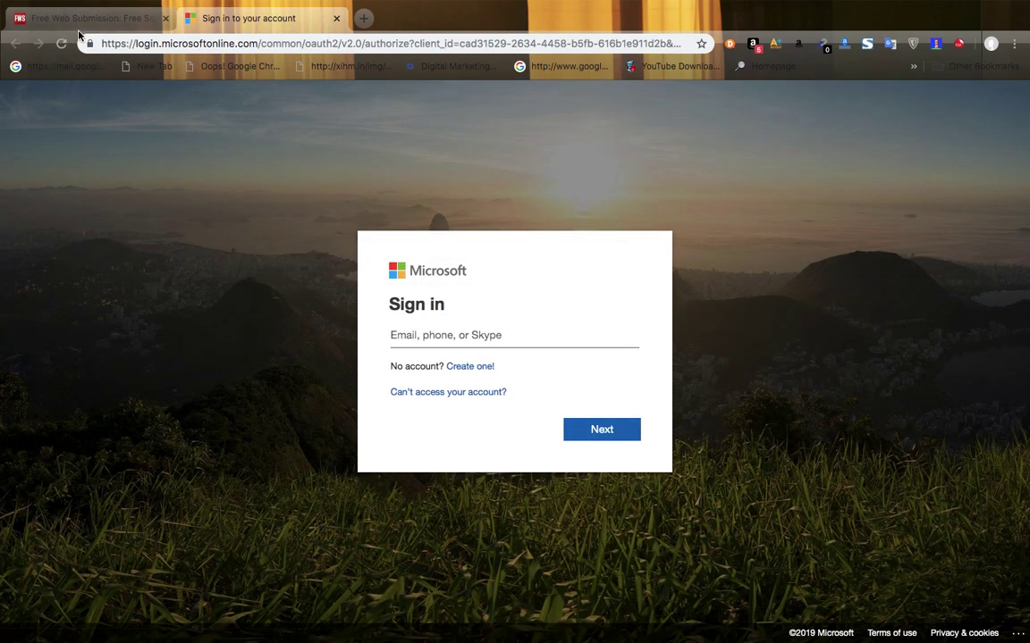
{"action": "left_click", "coordinate": [89, 16]}
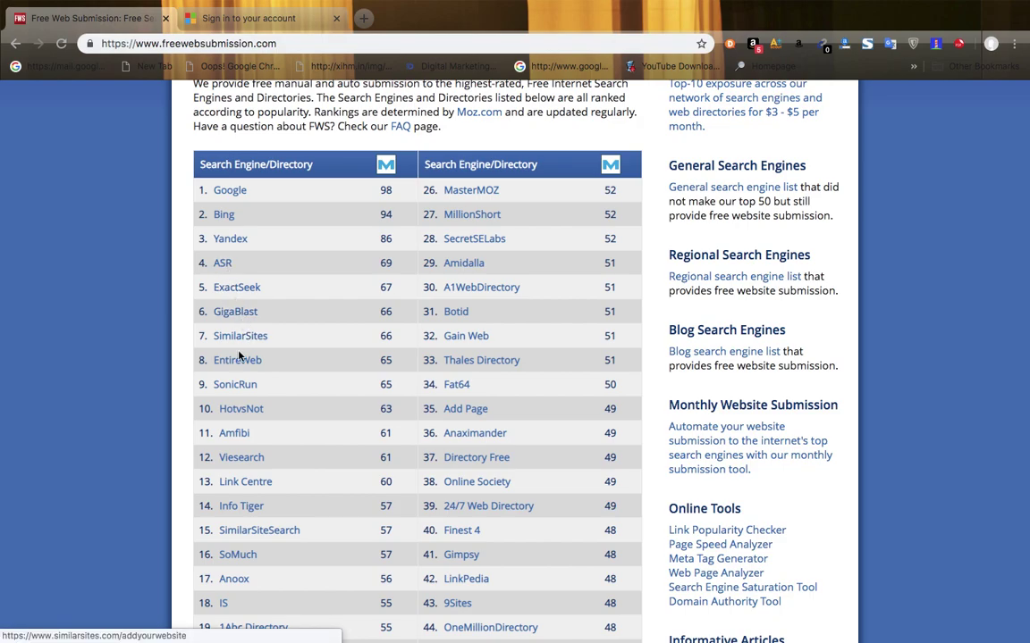
{"action": "left_click", "coordinate": [236, 312]}
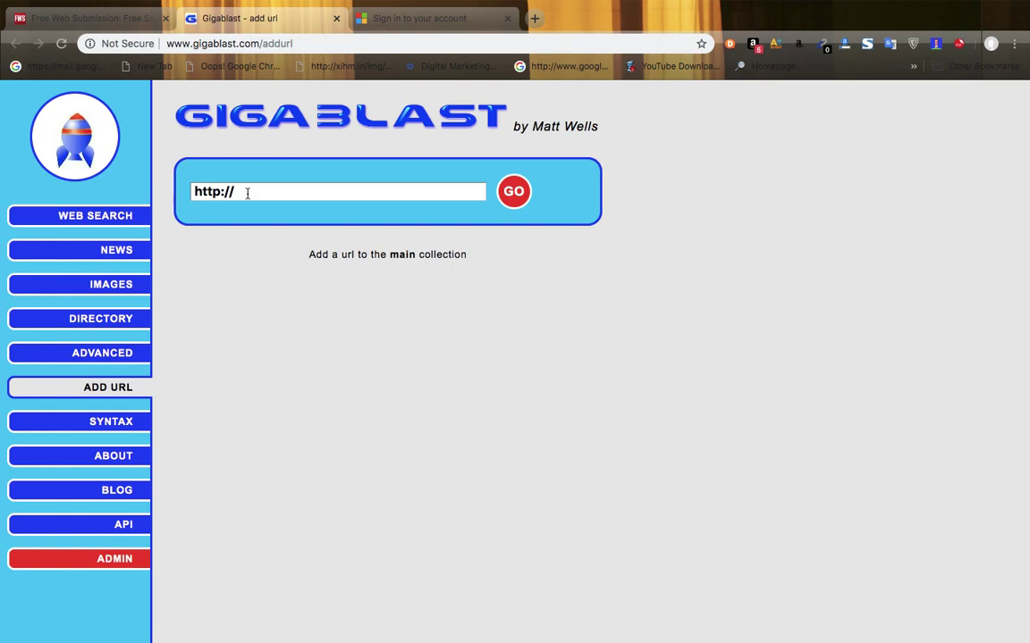
- Clear Gigablast's URL field and load sarsoftwares.com in the other tab to get its address
{"action": "left_click", "coordinate": [248, 193]}
{"action": "key", "text": "BackSpace"}
{"action": "key", "text": "BackSpace"}
{"action": "key", "text": "BackSpace"}
{"action": "key", "text": "BackSpace"}
{"action": "key", "text": "BackSpace"}
{"action": "key", "text": "BackSpace"}
{"action": "key", "text": "BackSpace"}
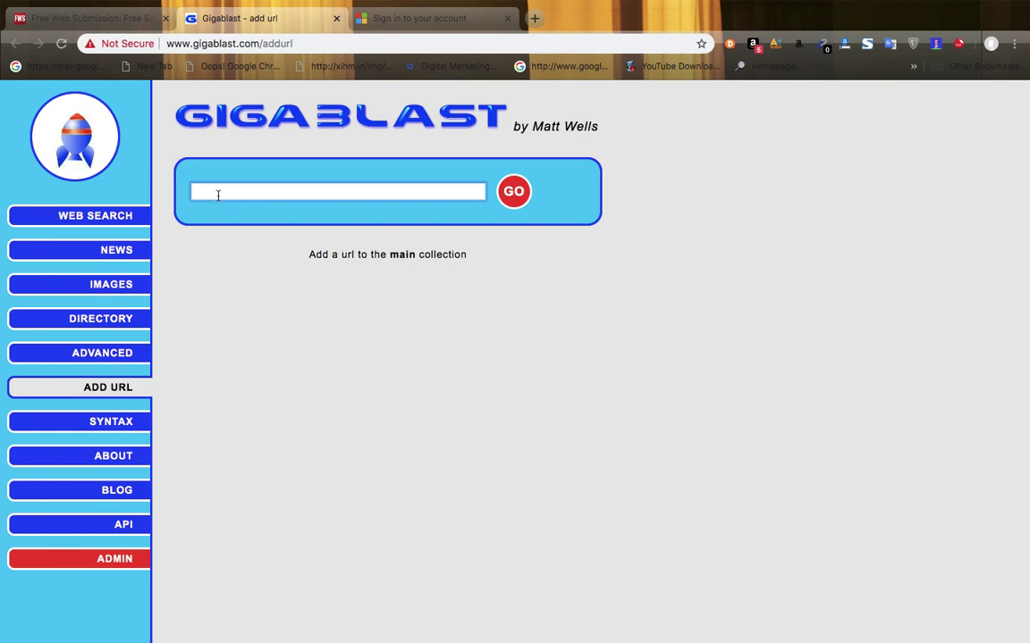
{"action": "left_click", "coordinate": [395, 17]}
{"action": "left_click", "coordinate": [324, 41]}
{"action": "type", "text": "s"}
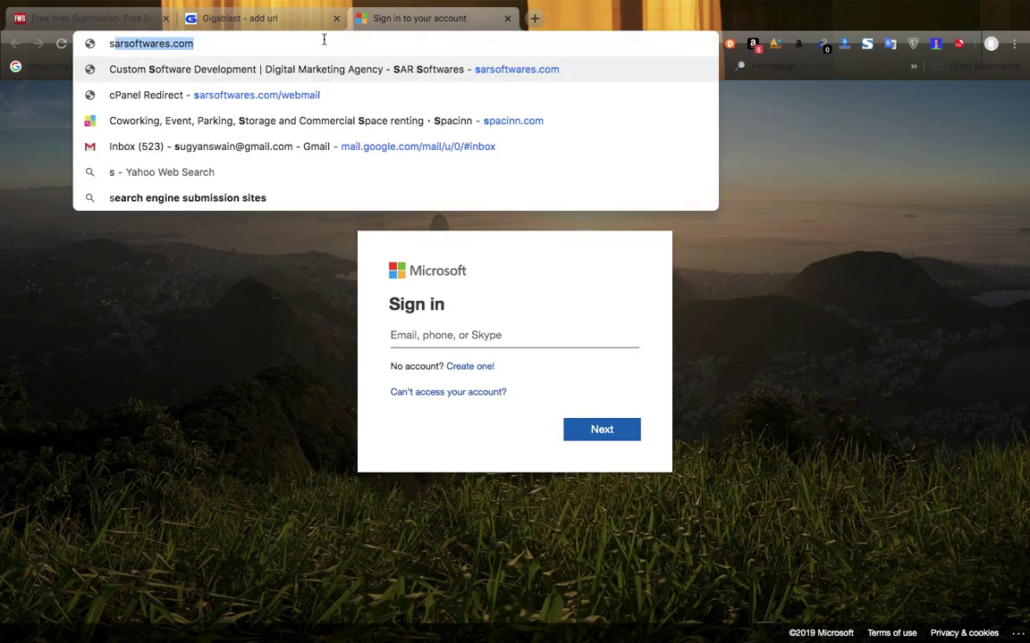
{"action": "key", "text": "Return"}
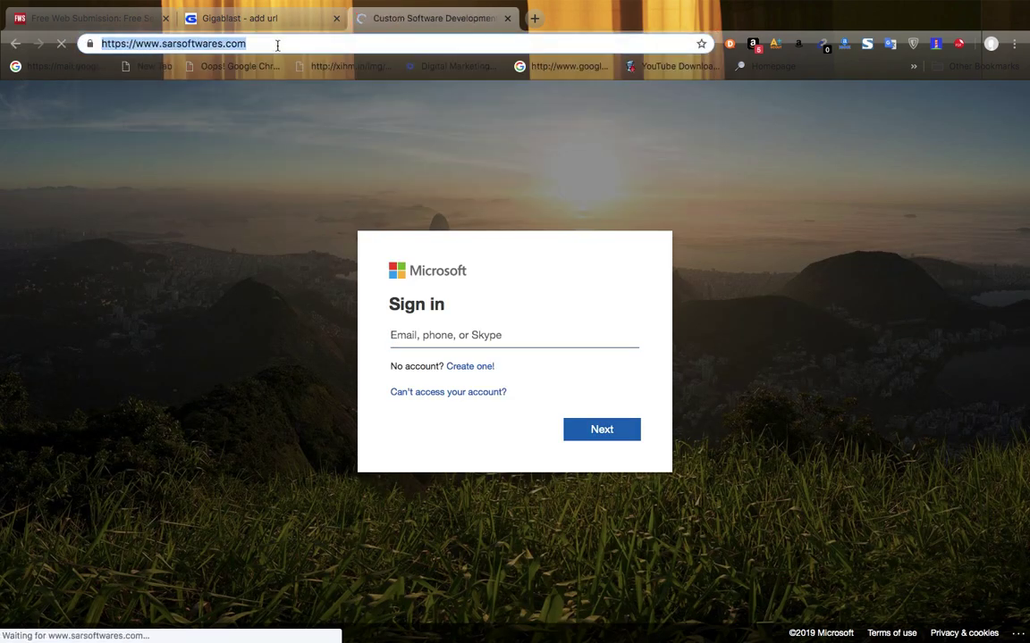
{"action": "left_click", "coordinate": [242, 18]}
{"action": "left_click", "coordinate": [222, 184]}
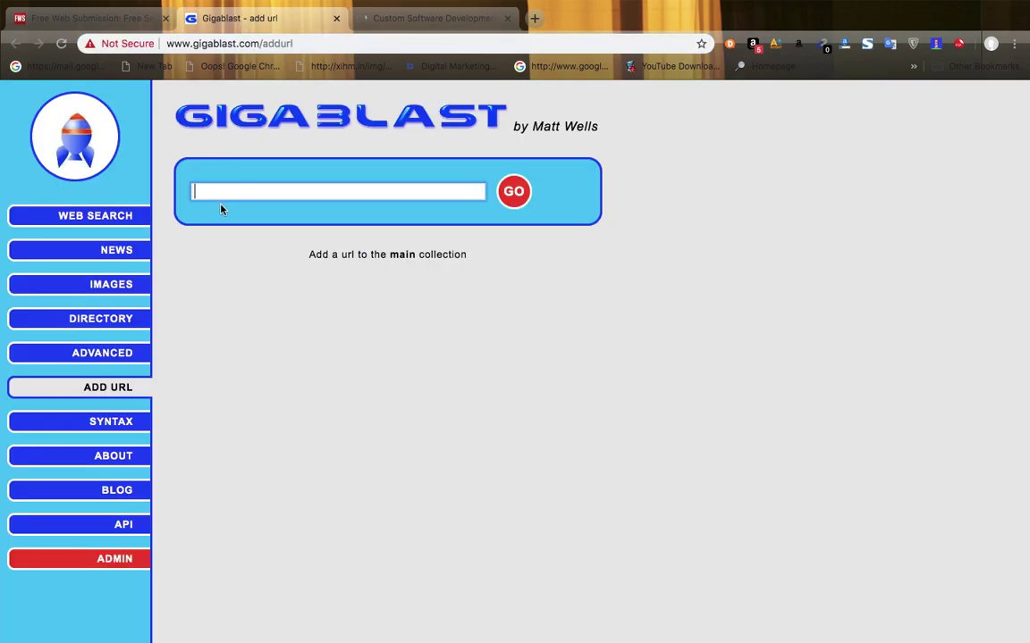
{"action": "type", "text": "https://www.sarsoftwares.com/"}
{"action": "left_click", "coordinate": [515, 192]}
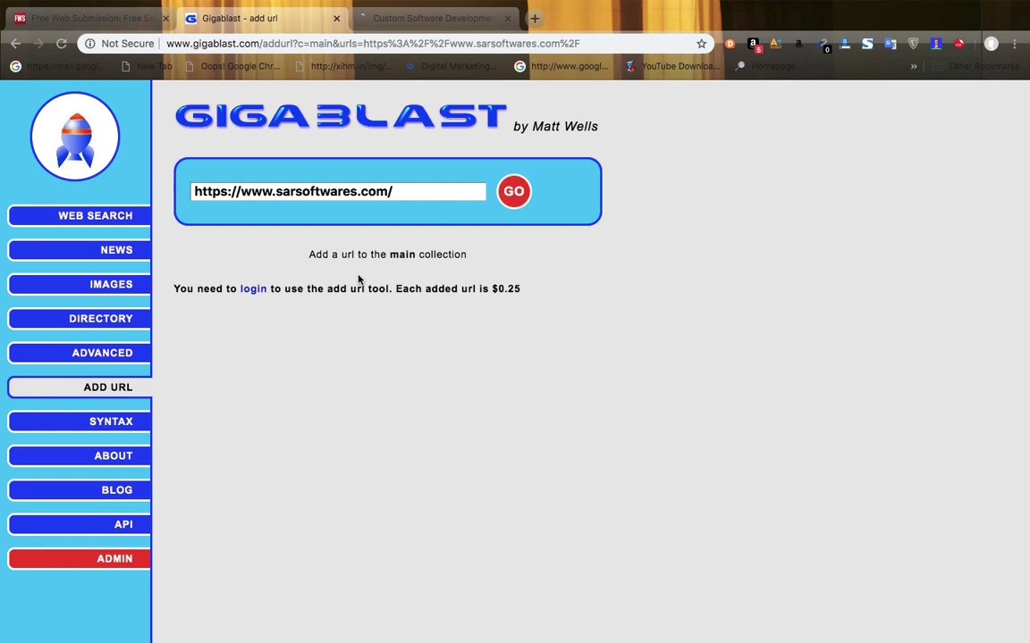
- Check Gigablast's login and account pages, then open SimilarSites' submission page from Free Web Submission
{"action": "left_click", "coordinate": [254, 293]}
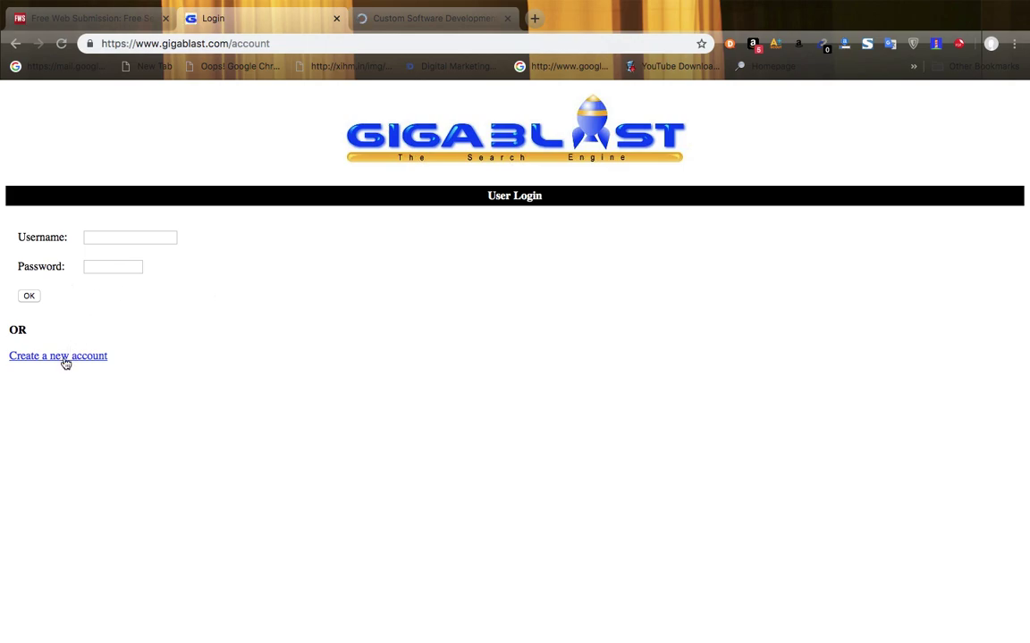
{"action": "left_click", "coordinate": [65, 361]}
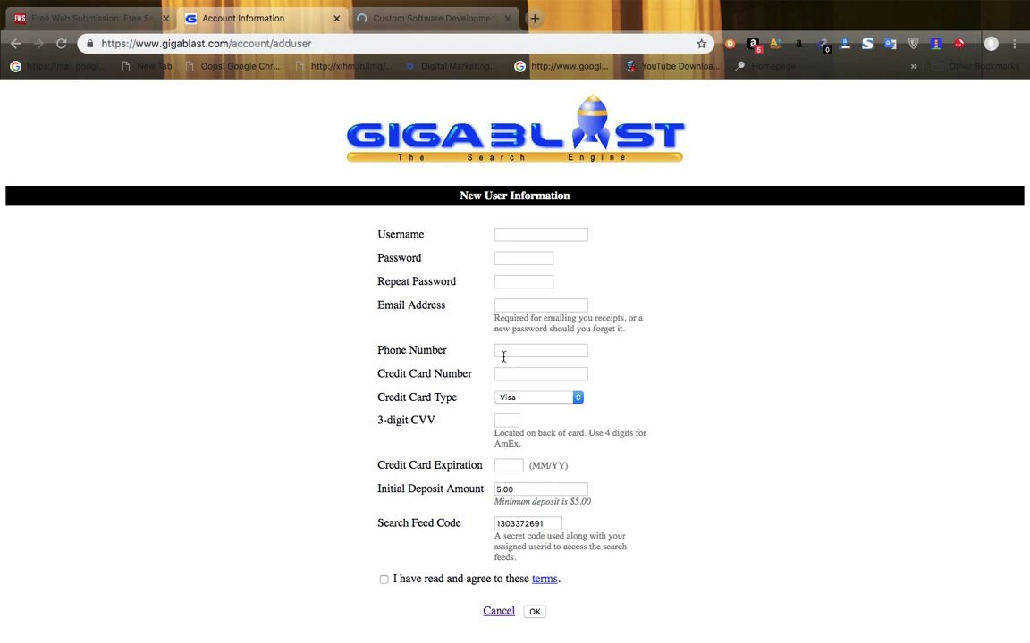
{"action": "left_click", "coordinate": [16, 44]}
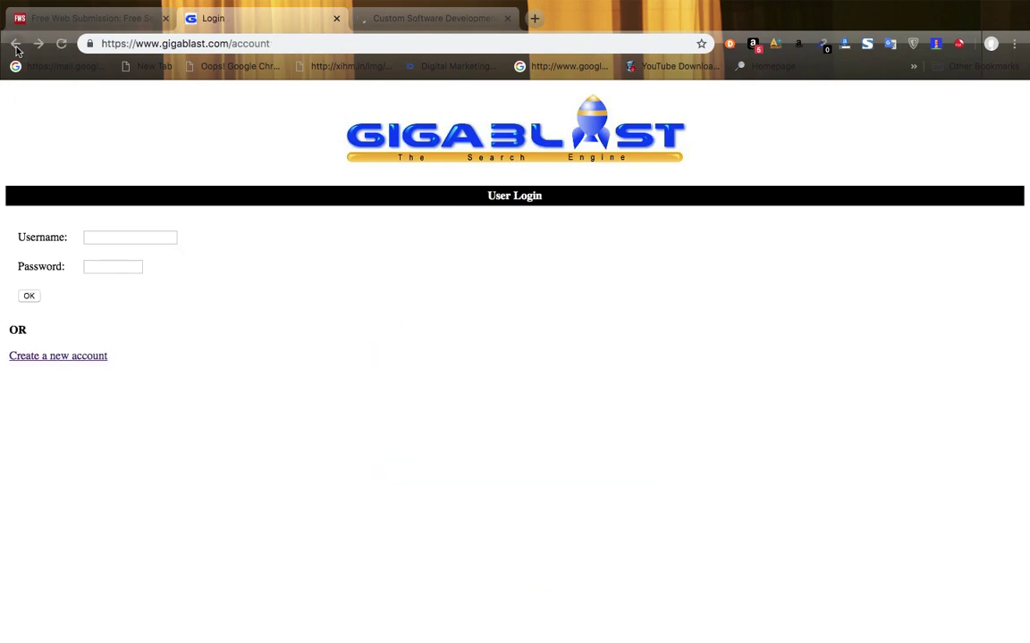
{"action": "left_click", "coordinate": [12, 52]}
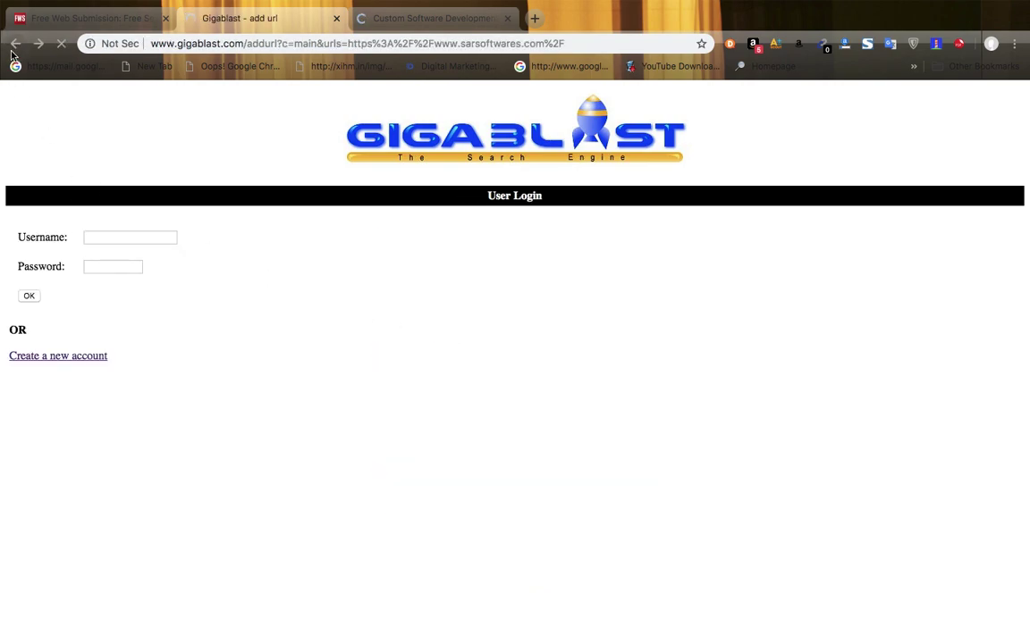
{"action": "left_click", "coordinate": [75, 18]}
{"action": "left_click", "coordinate": [243, 337]}
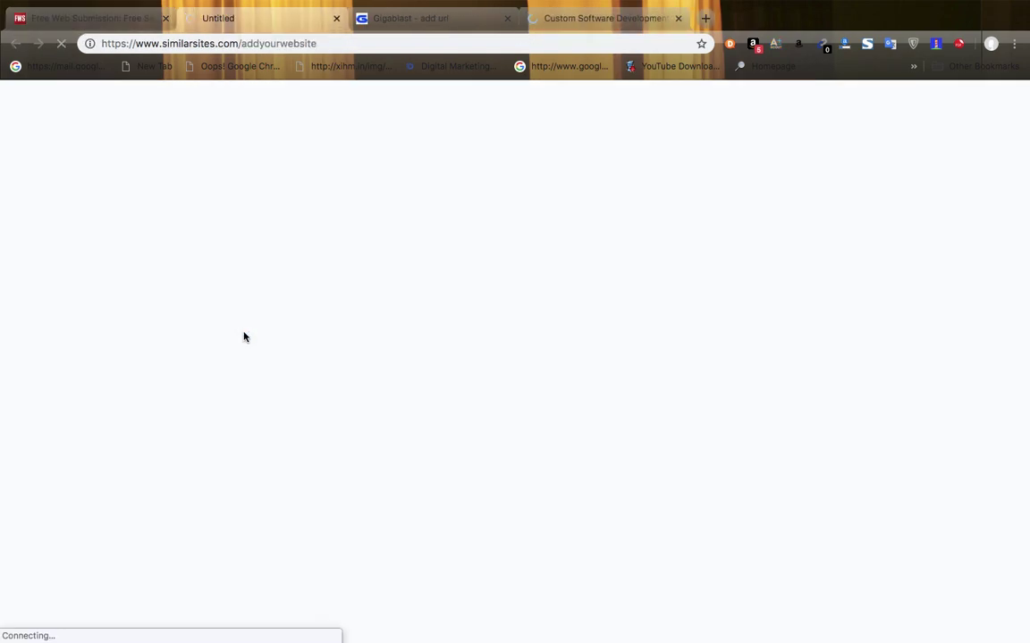
{"action": "left_click", "coordinate": [509, 19]}
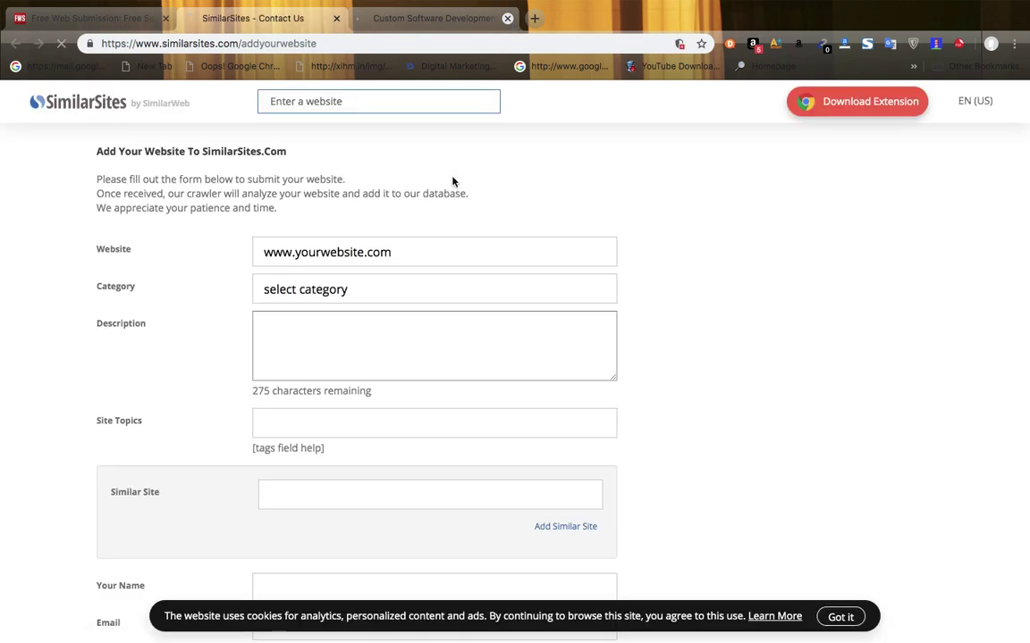
{"action": "left_click", "coordinate": [415, 254]}
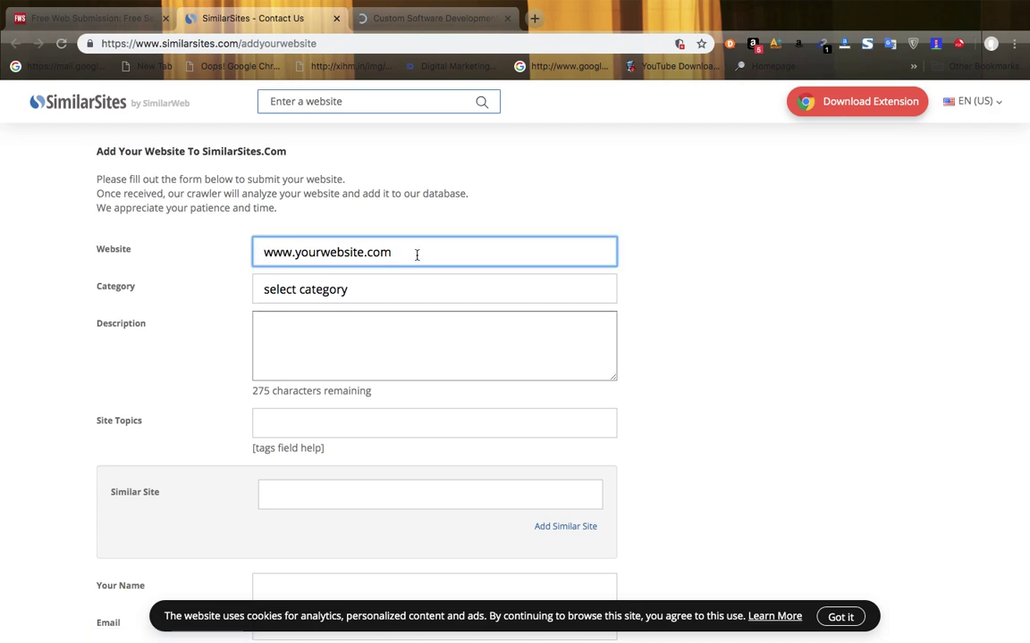
{"action": "type", "text": "https://www.sarsoftwares.com/"}
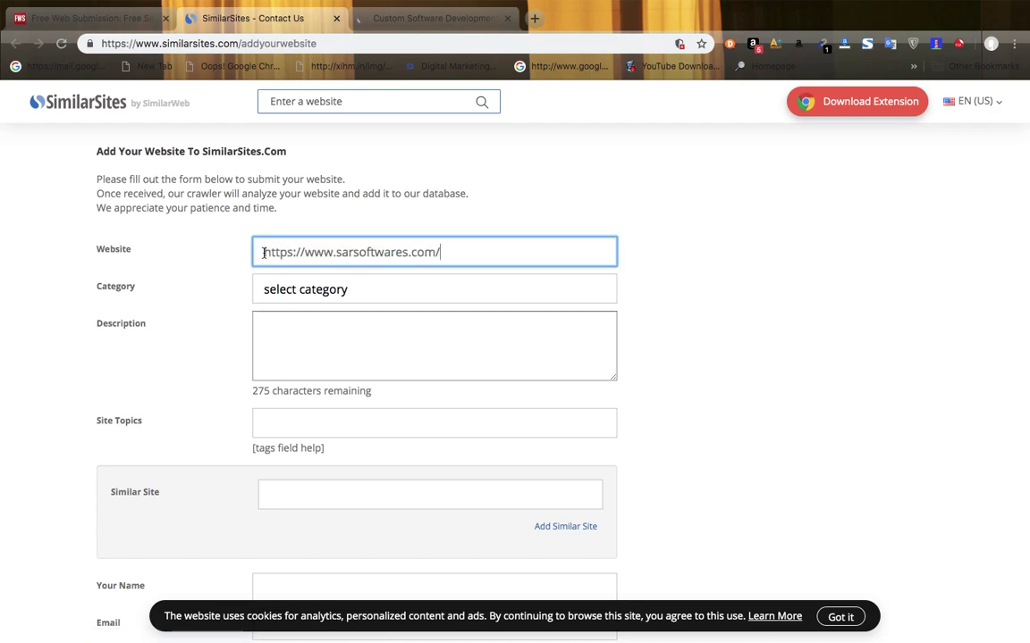
{"action": "left_click", "coordinate": [335, 288]}
{"action": "left_click", "coordinate": [290, 315]}
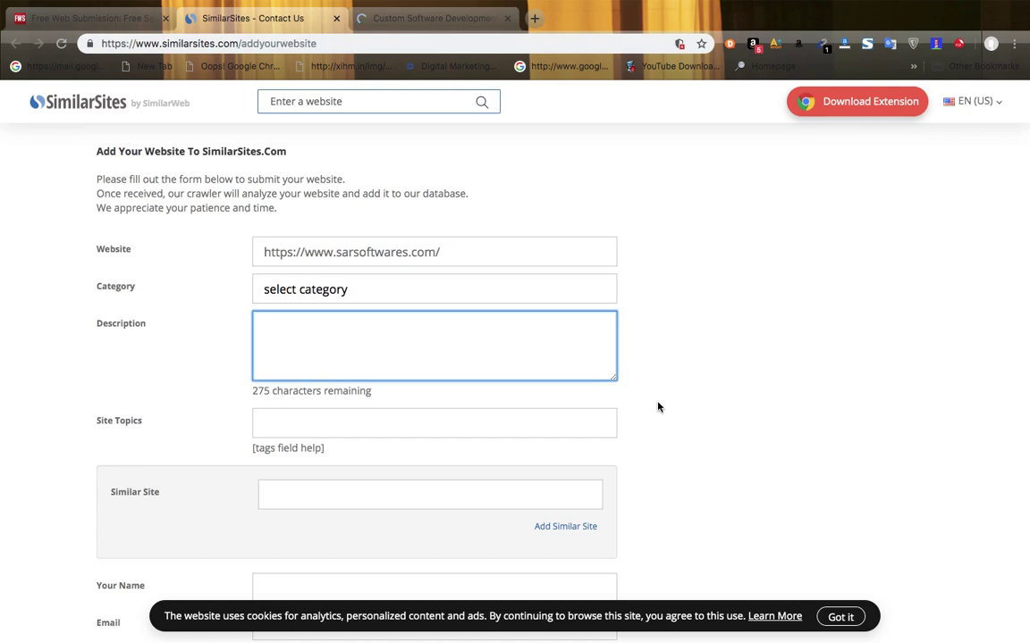
{"action": "scroll", "coordinate": [699, 428], "scroll_direction": "down", "scroll_amount": 5}
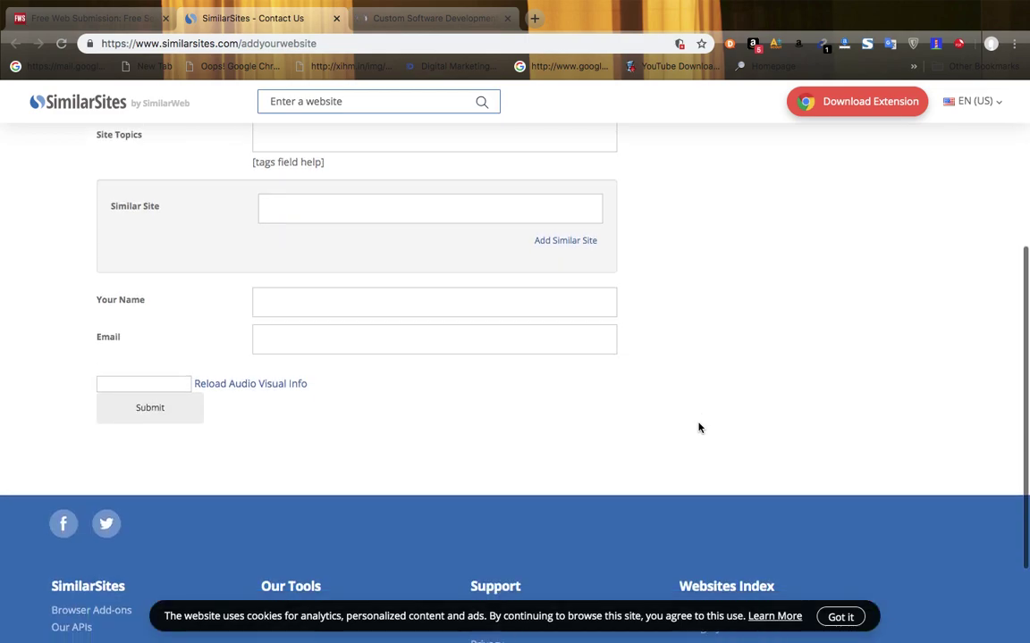
{"action": "scroll", "coordinate": [698, 428], "scroll_direction": "down", "scroll_amount": 1}
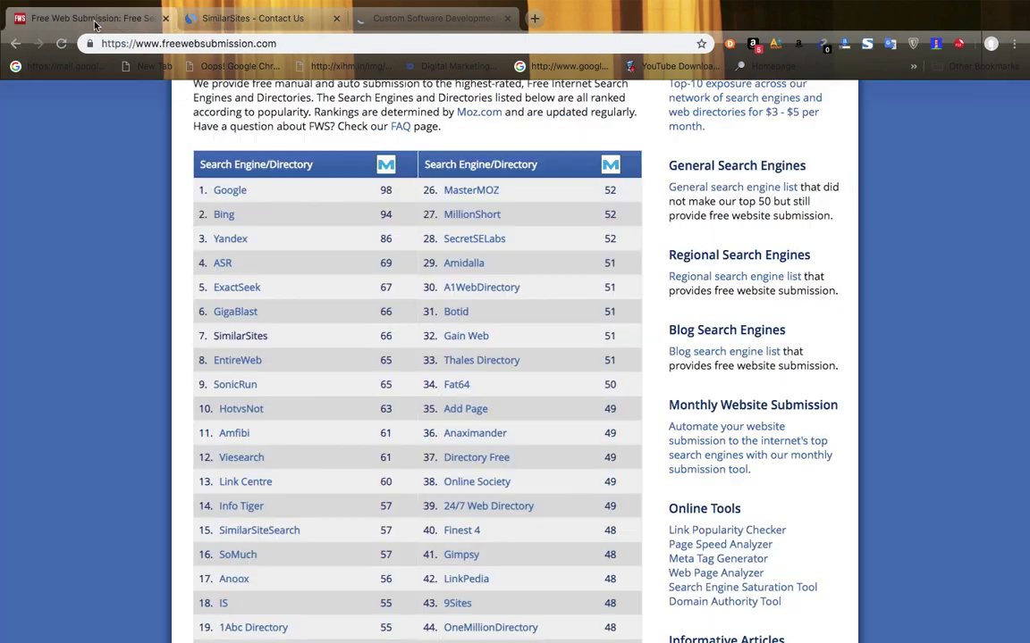
{"action": "left_click", "coordinate": [89, 18]}
{"action": "left_click", "coordinate": [230, 366]}
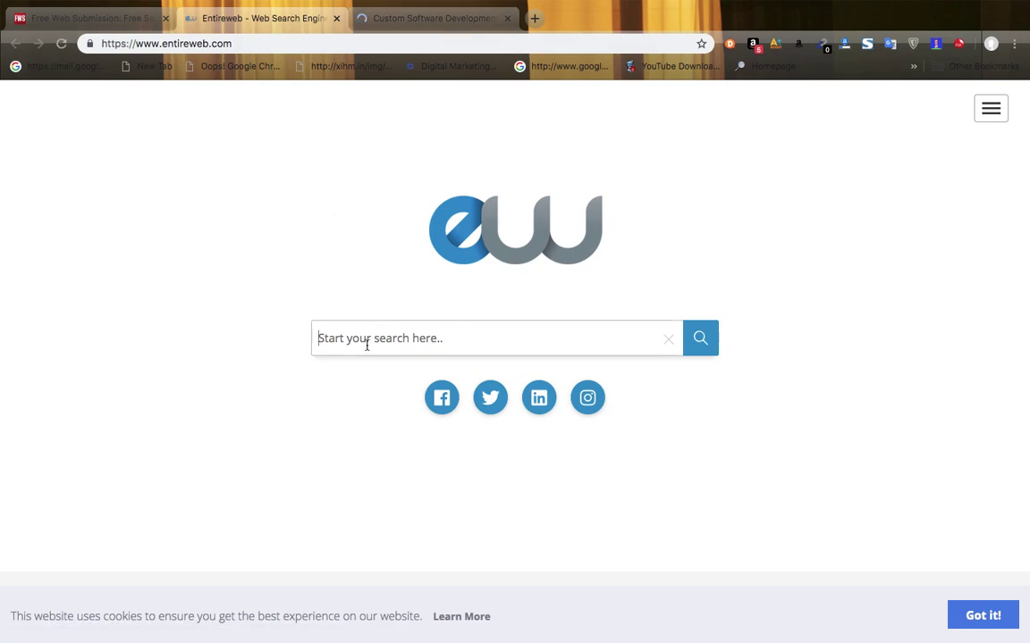
{"action": "type", "text": "https://www.sarsoftwares.com/"}
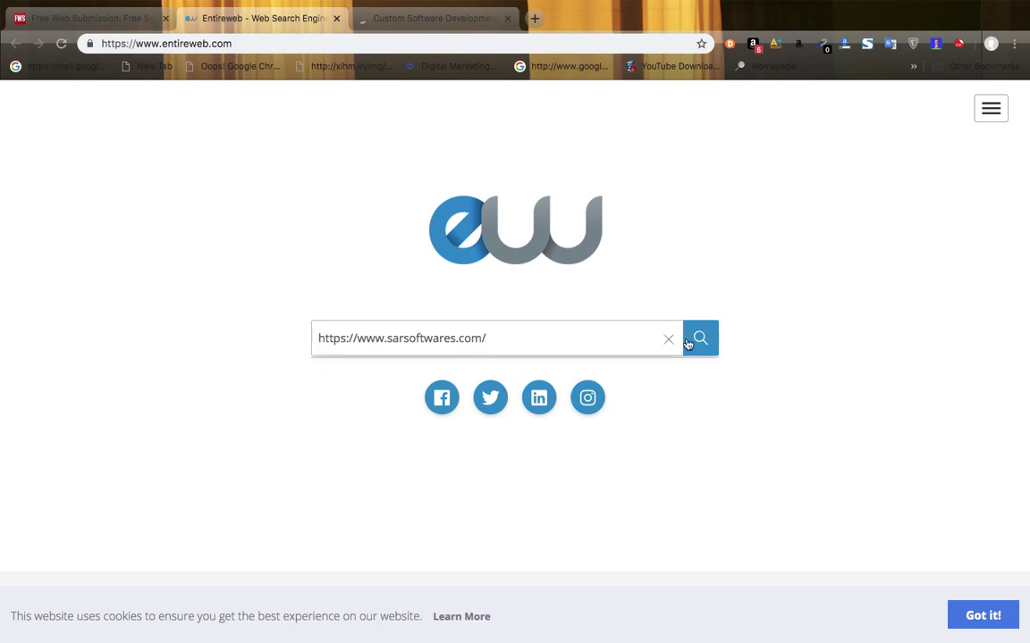
{"action": "left_click", "coordinate": [699, 345]}
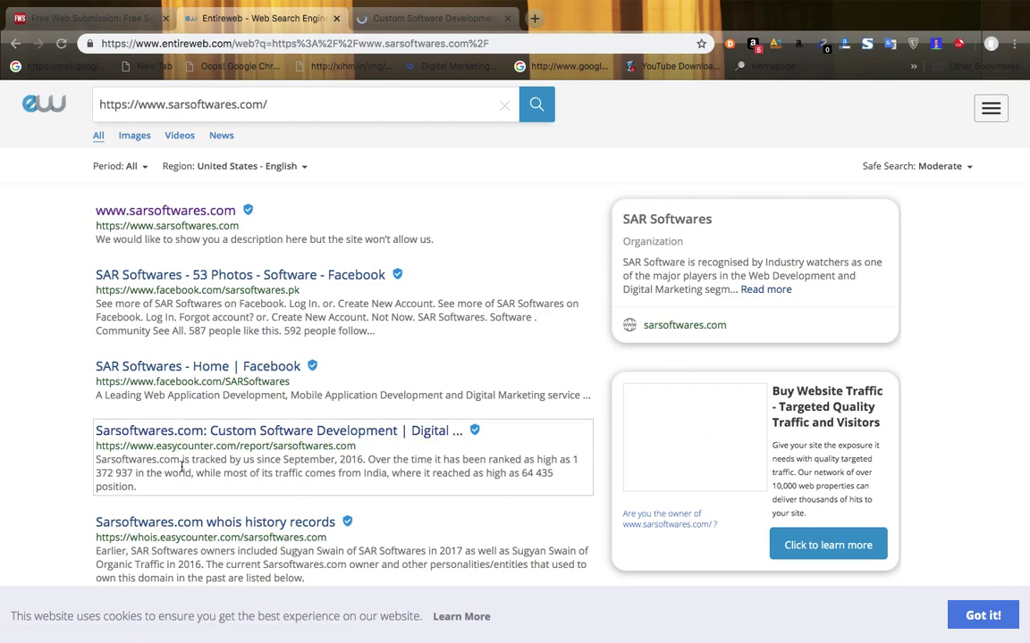
- Check the easycounter result, then expand the full SAR Softwares description
{"action": "left_click", "coordinate": [292, 433]}
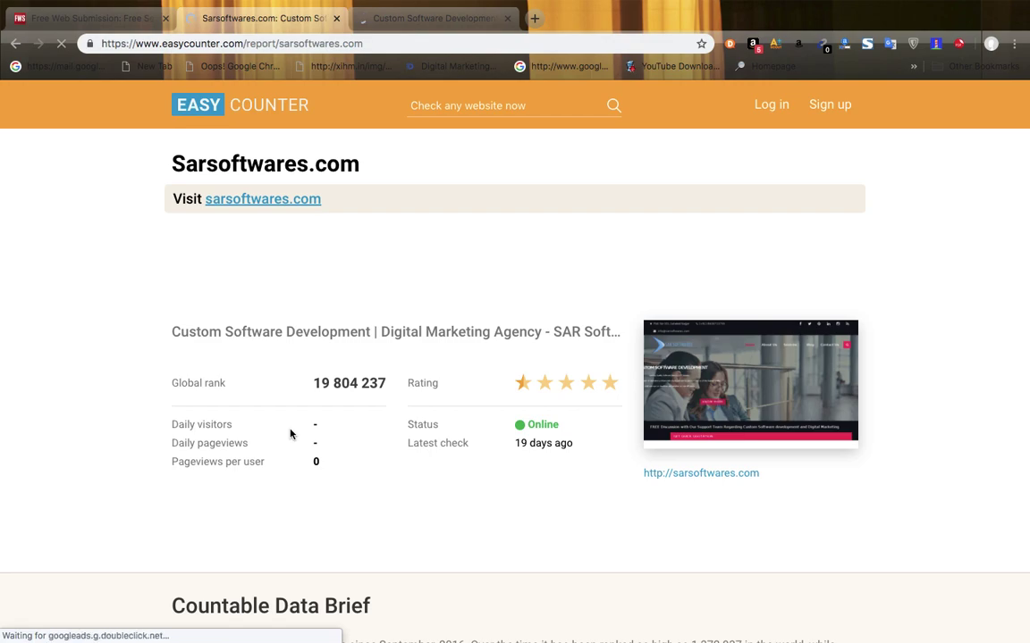
{"action": "scroll", "coordinate": [291, 433], "scroll_direction": "down", "scroll_amount": 1}
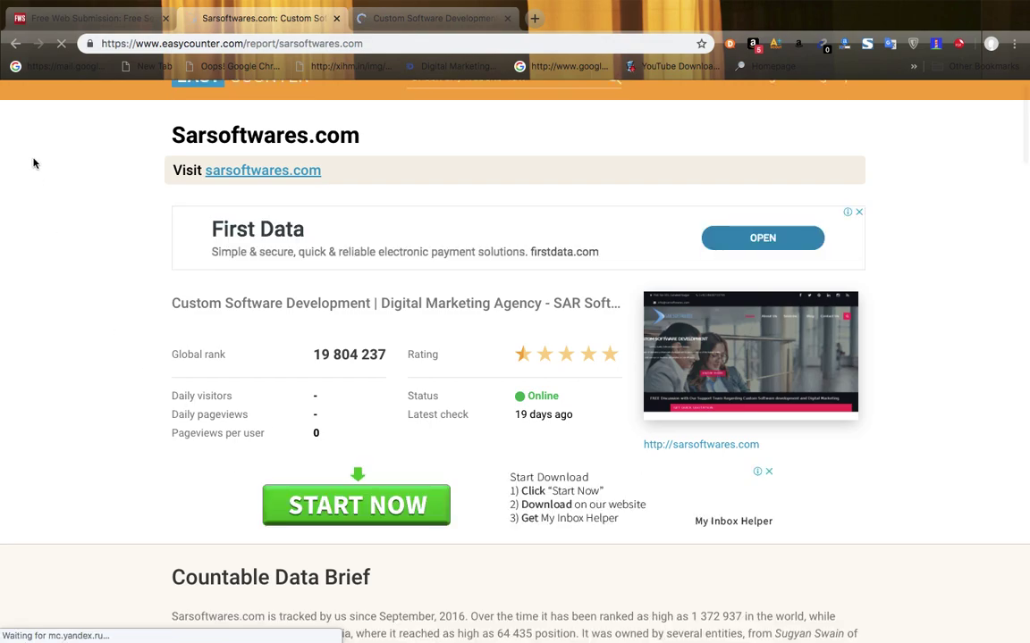
{"action": "left_click", "coordinate": [15, 45]}
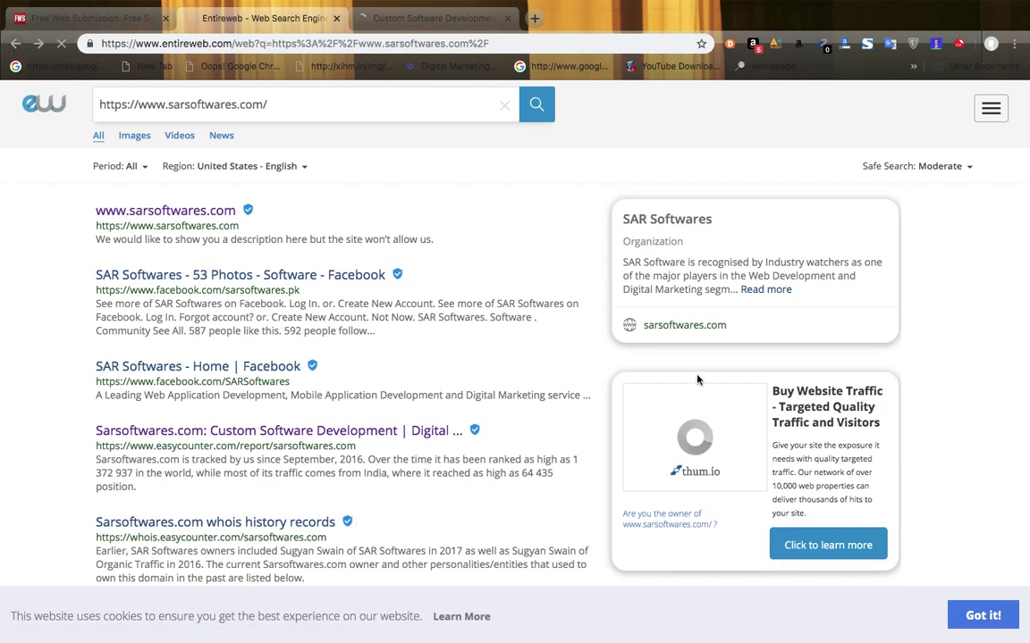
{"action": "left_click", "coordinate": [765, 295]}
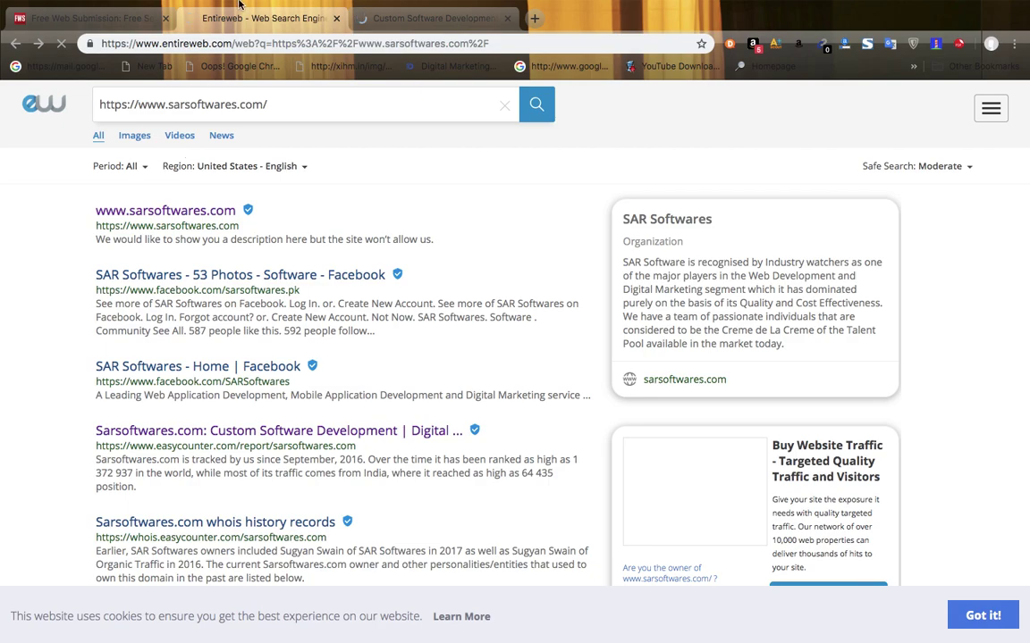
- Go back to the FreeWebSubmission.com Top 50 list tab
{"action": "mouse_move", "coordinate": [7, 5]}
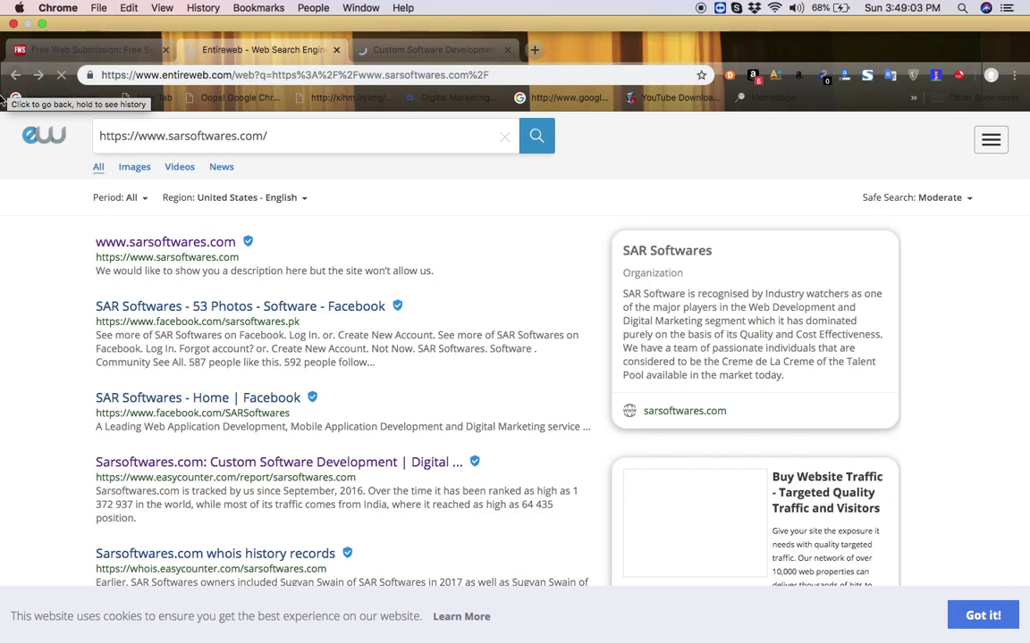
{"action": "left_click", "coordinate": [66, 58]}
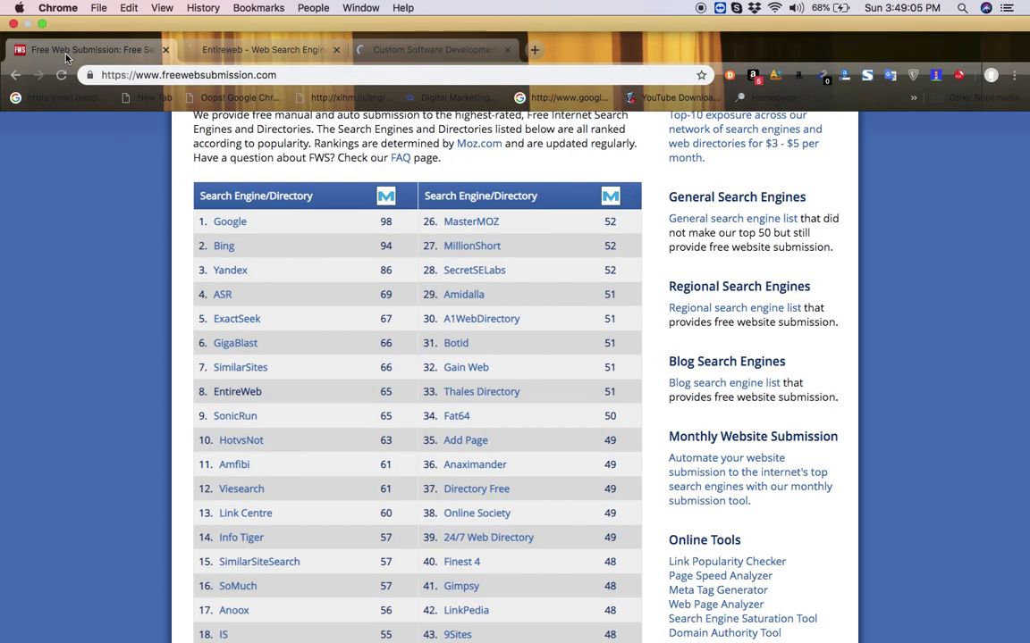
- Open SonicRun's free listing form and close the Entireweb and Custom Software Development tabs
{"action": "left_click", "coordinate": [235, 385]}
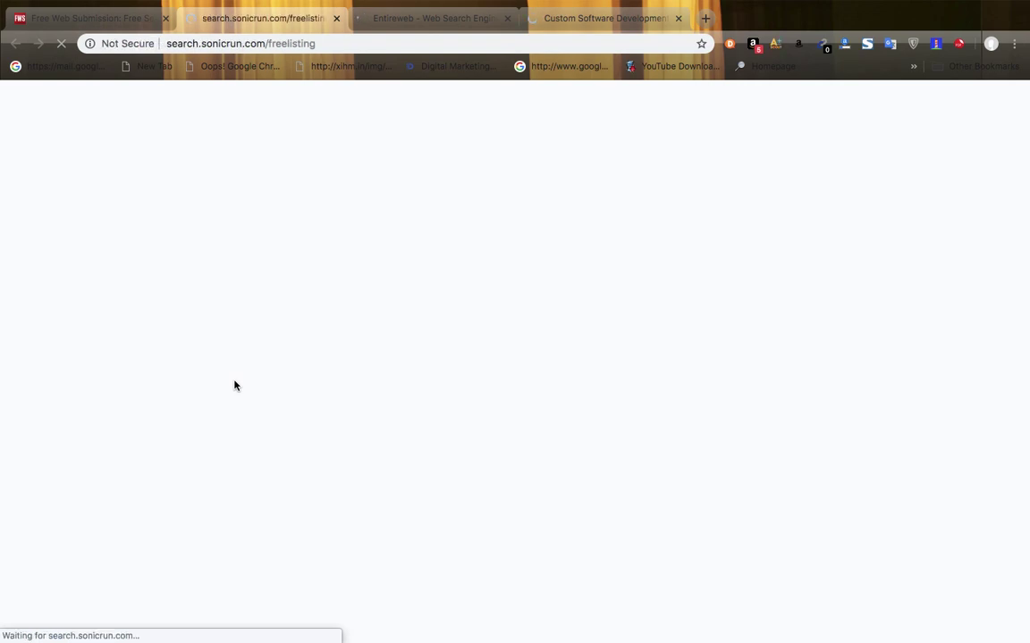
{"action": "left_click", "coordinate": [506, 18]}
{"action": "left_click", "coordinate": [506, 19]}
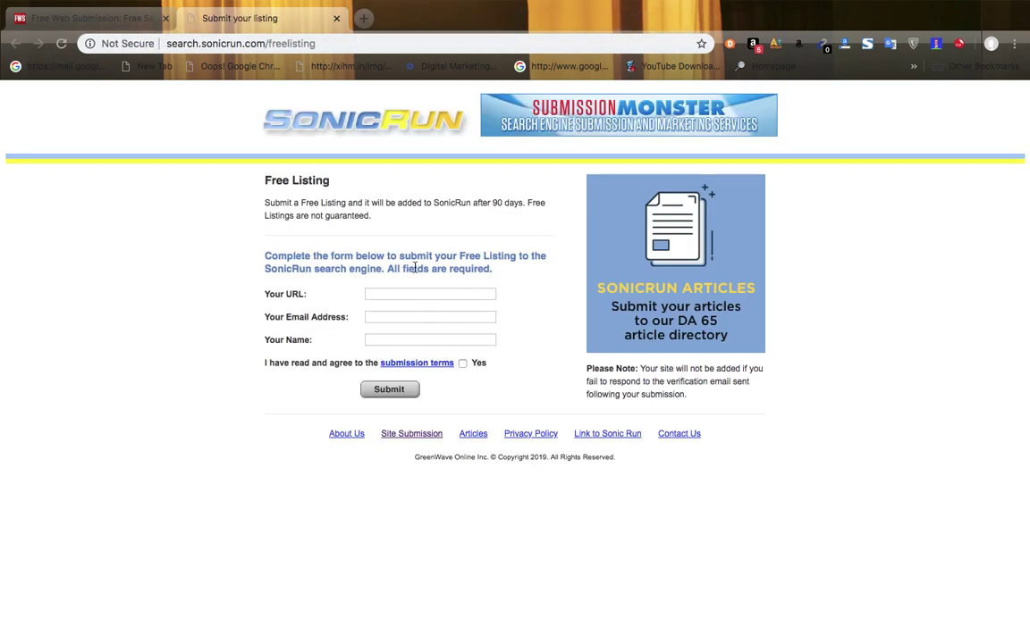
{"action": "left_click", "coordinate": [391, 292]}
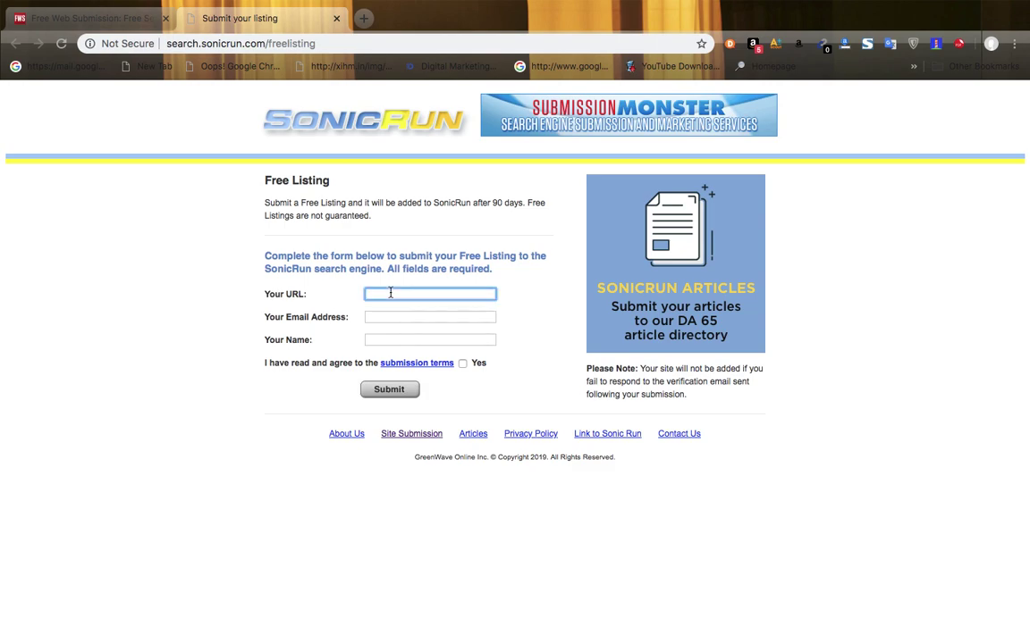
{"action": "type", "text": "https://www.sarsoftwares.com/"}
{"action": "left_click", "coordinate": [377, 317]}
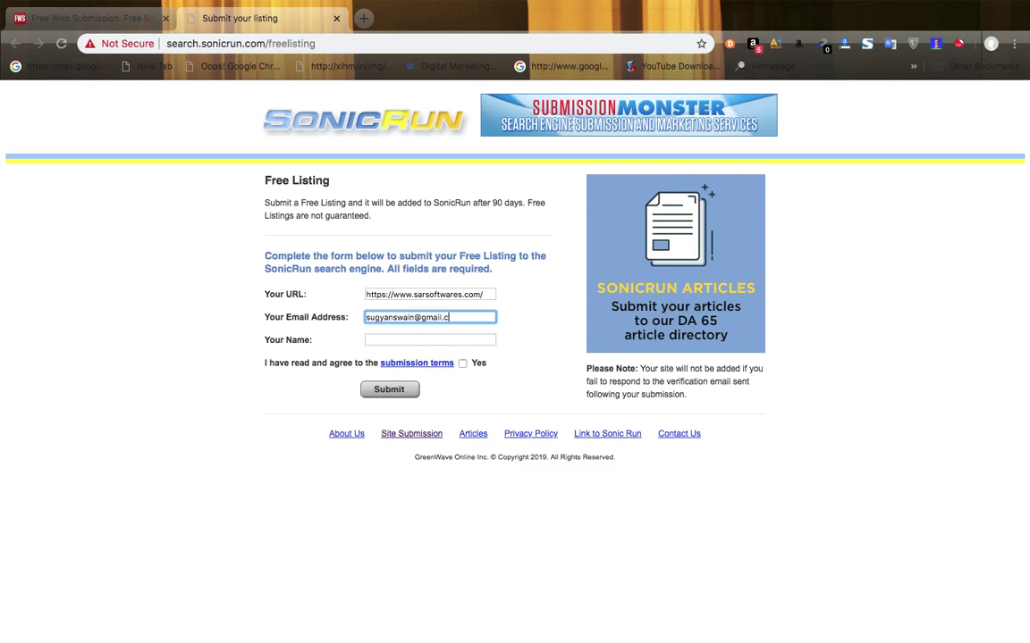
{"action": "left_click", "coordinate": [390, 340]}
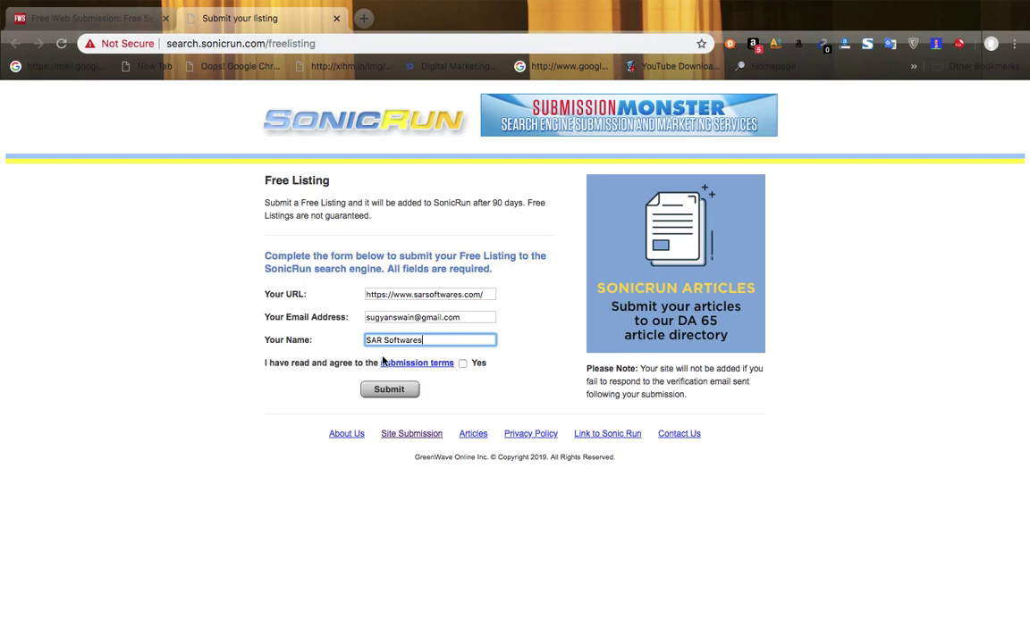
{"action": "left_click", "coordinate": [462, 362]}
{"action": "left_click", "coordinate": [366, 392]}
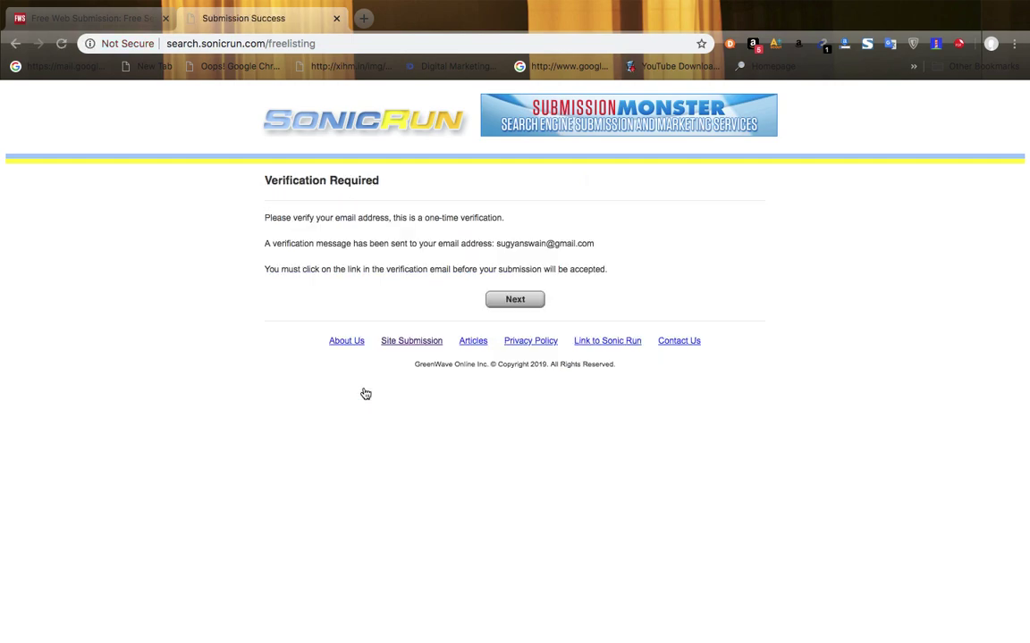
{"action": "left_click", "coordinate": [511, 301]}
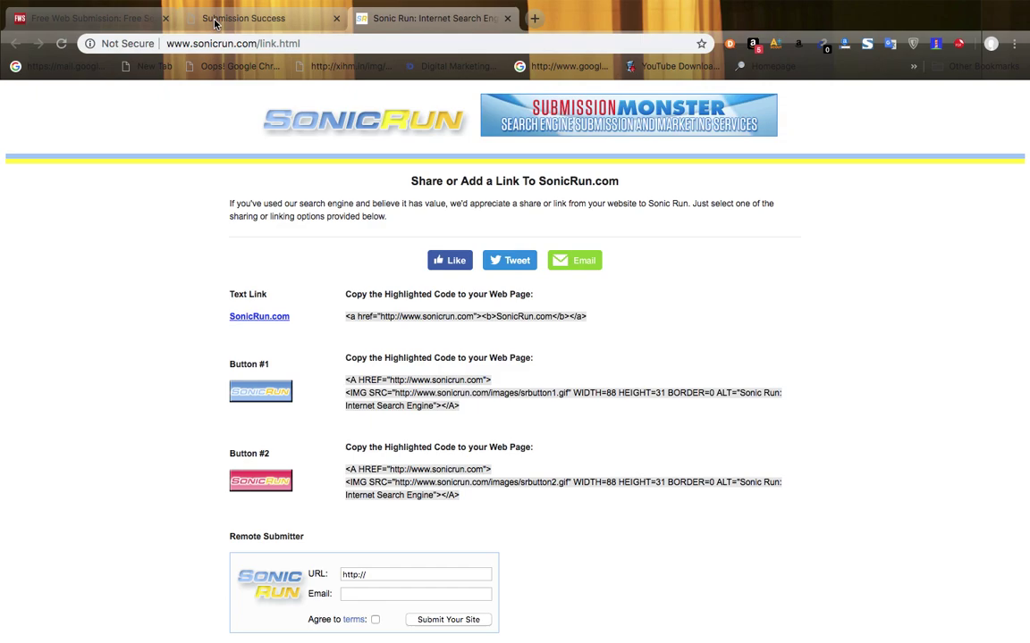
- Open Gmail in a new tab, follow SonicRun's verification link, and submit the pre-filled form
{"action": "left_click", "coordinate": [535, 18]}
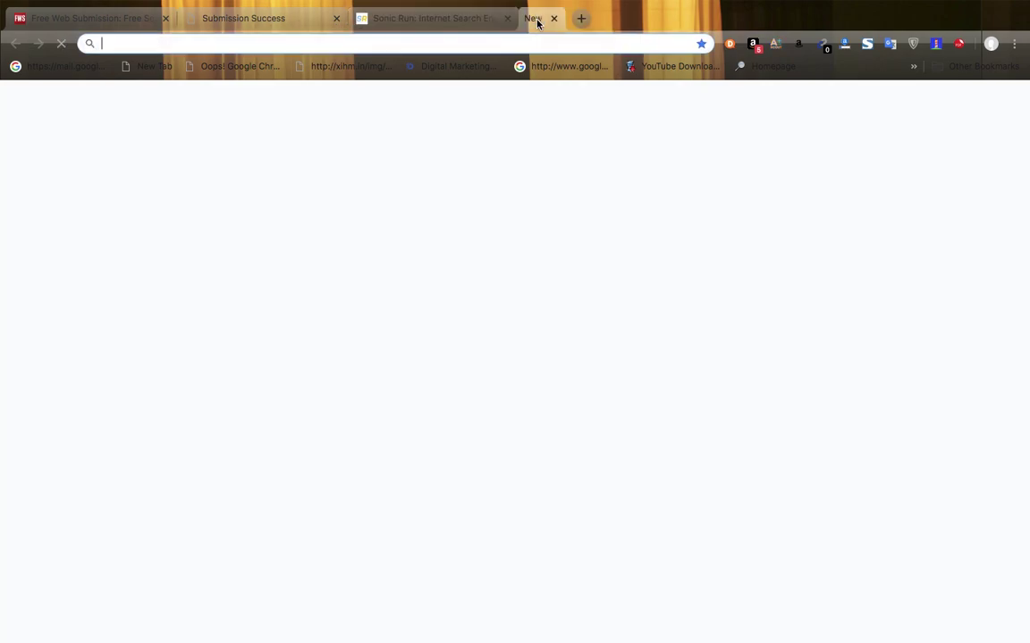
{"action": "type", "text": "ma"}
{"action": "key", "text": "Return"}
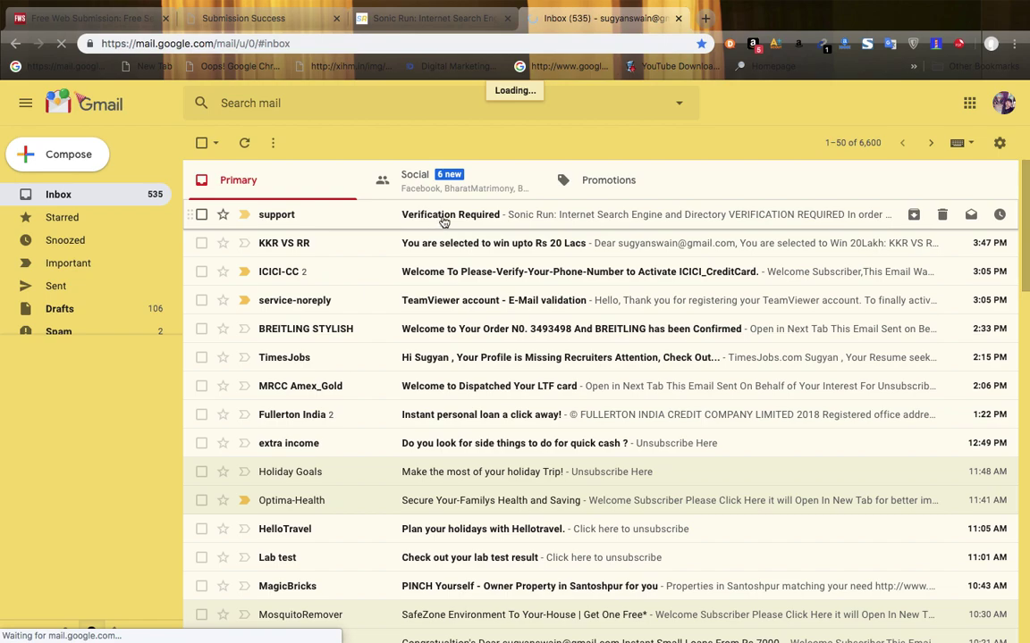
{"action": "left_click", "coordinate": [443, 220]}
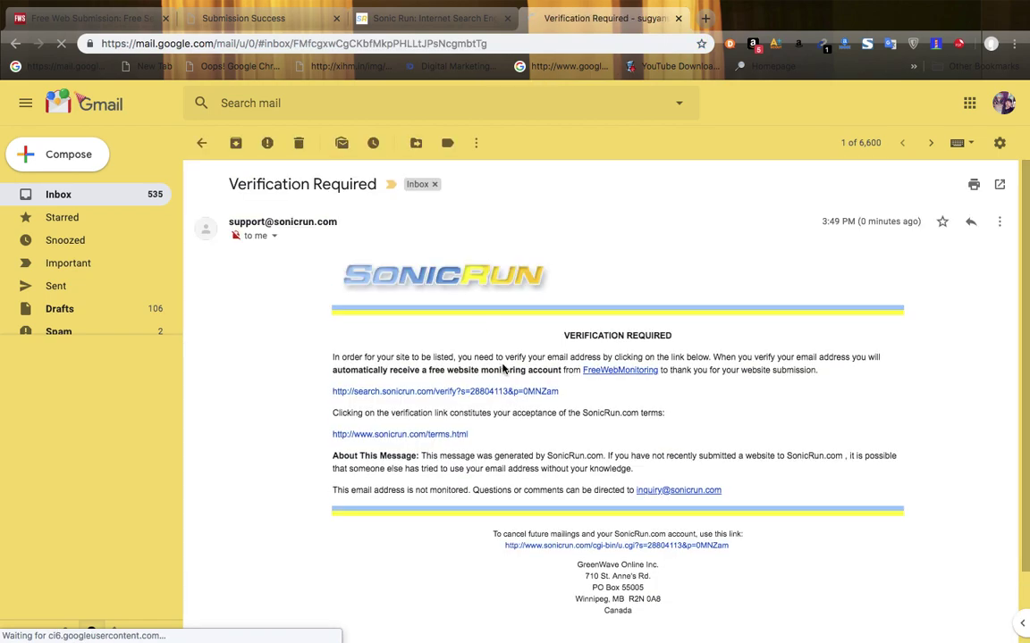
{"action": "left_click", "coordinate": [444, 393]}
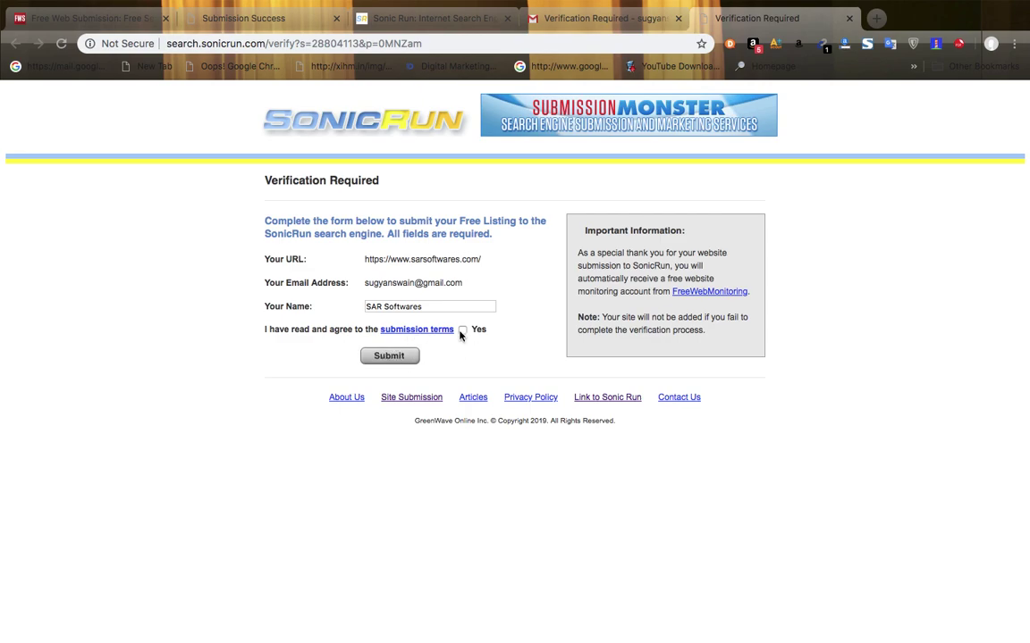
{"action": "left_click", "coordinate": [383, 357]}
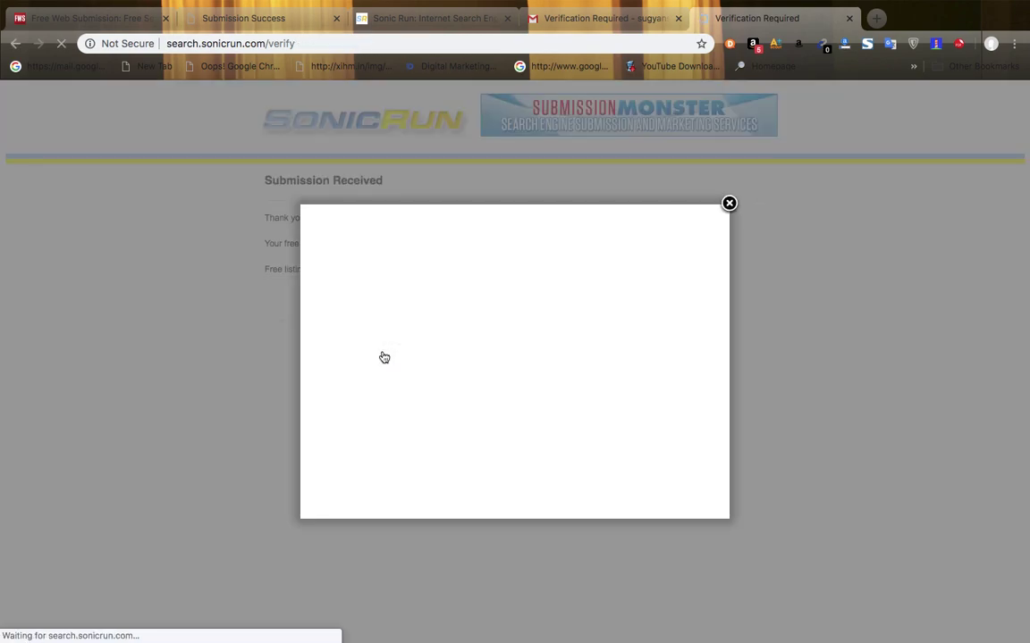
- Dismiss the Featured Listing offer, review the Submission Received message, and close the SonicRun page
{"action": "left_click", "coordinate": [729, 204]}
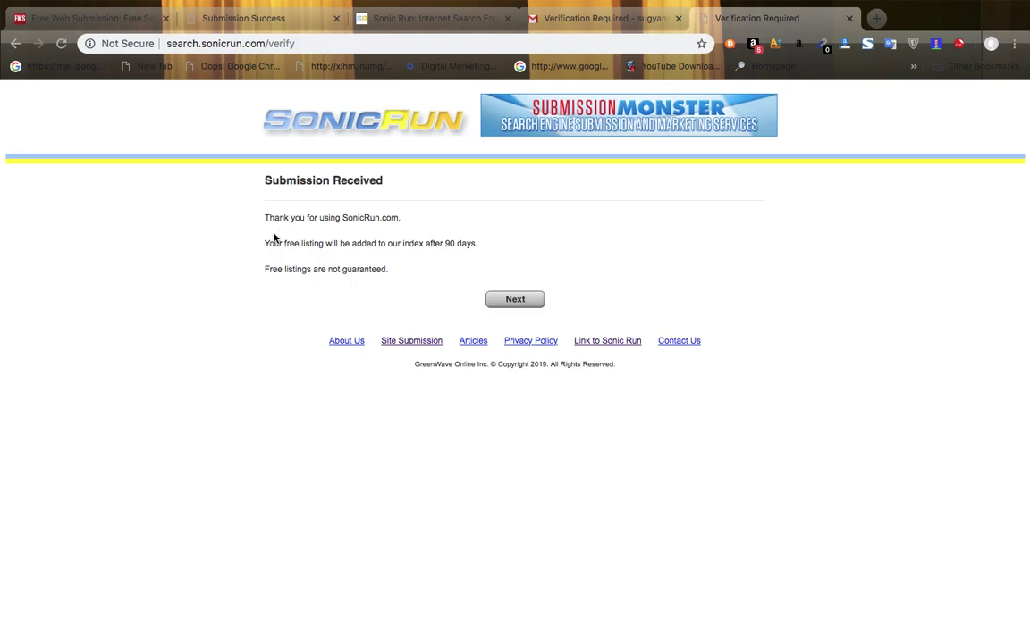
{"action": "left_click_drag", "start_coordinate": [264, 192], "coordinate": [427, 299]}
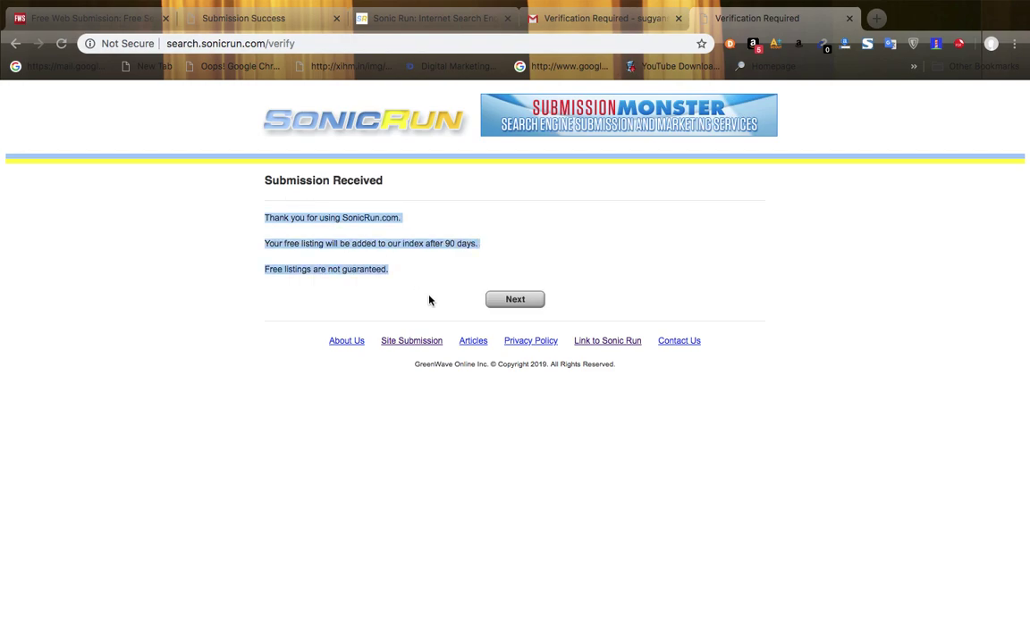
{"action": "left_click", "coordinate": [340, 277]}
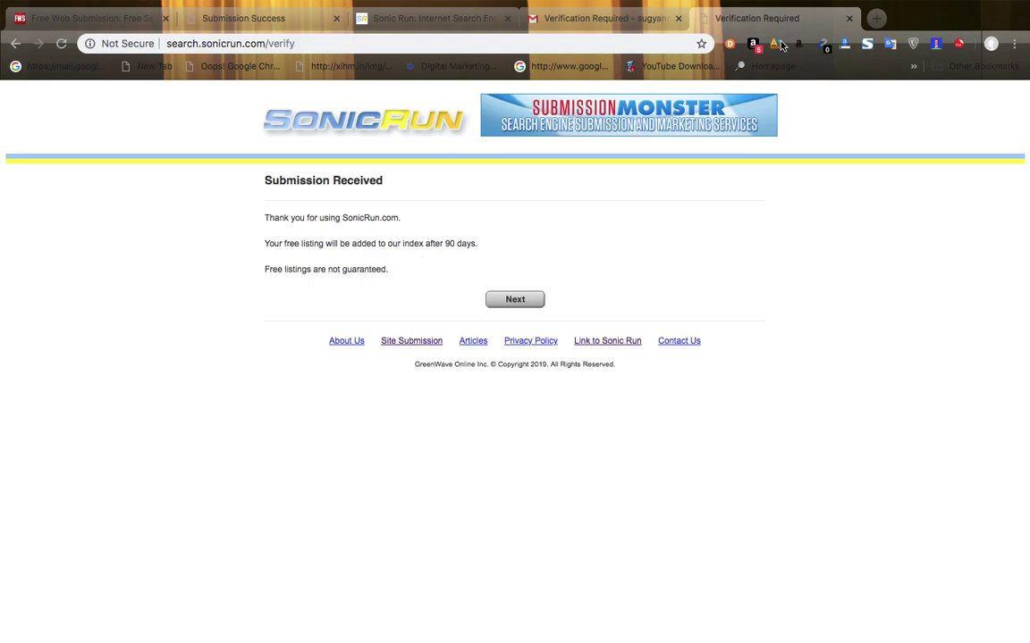
{"action": "left_click", "coordinate": [849, 19]}
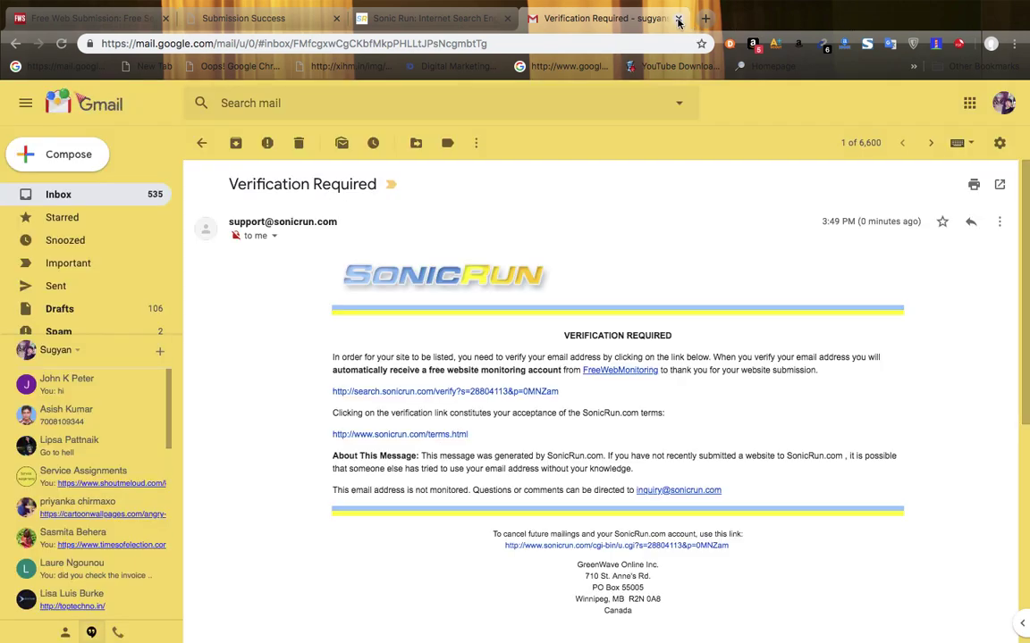
{"action": "left_click", "coordinate": [678, 19]}
- Close the SonicRun tab, go back to Google's submission-site results, and bring up Skype
{"action": "left_click", "coordinate": [507, 19]}
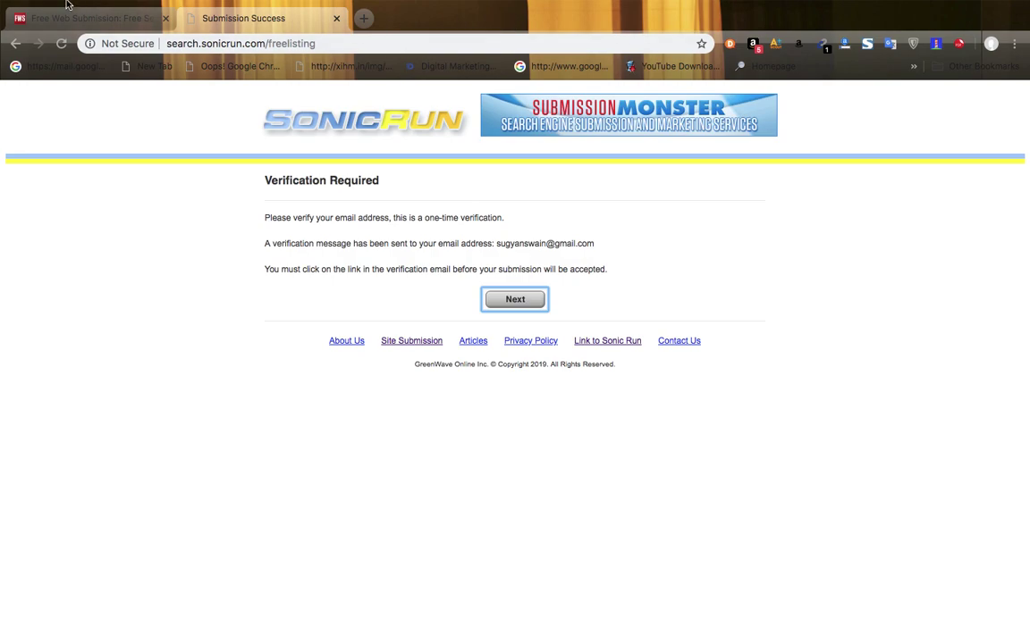
{"action": "left_click", "coordinate": [96, 20]}
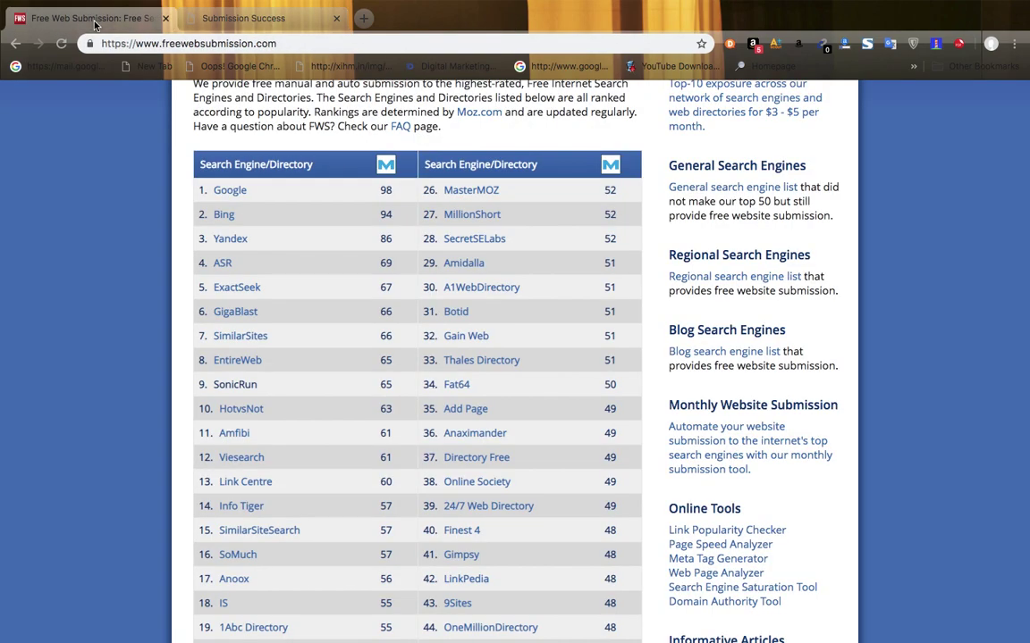
{"action": "left_click", "coordinate": [16, 55]}
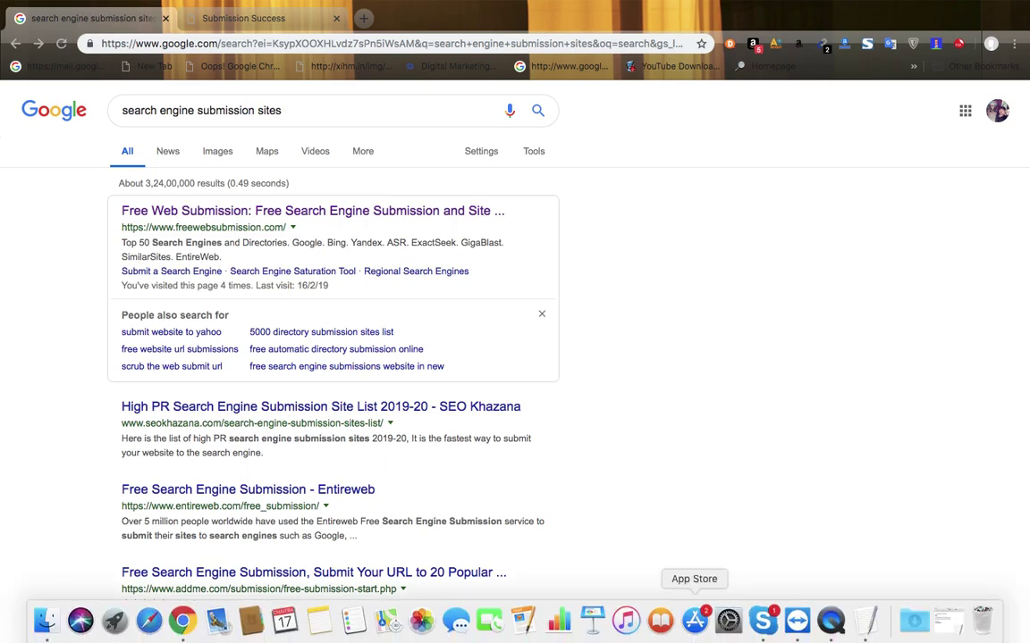
{"action": "left_click", "coordinate": [762, 621]}
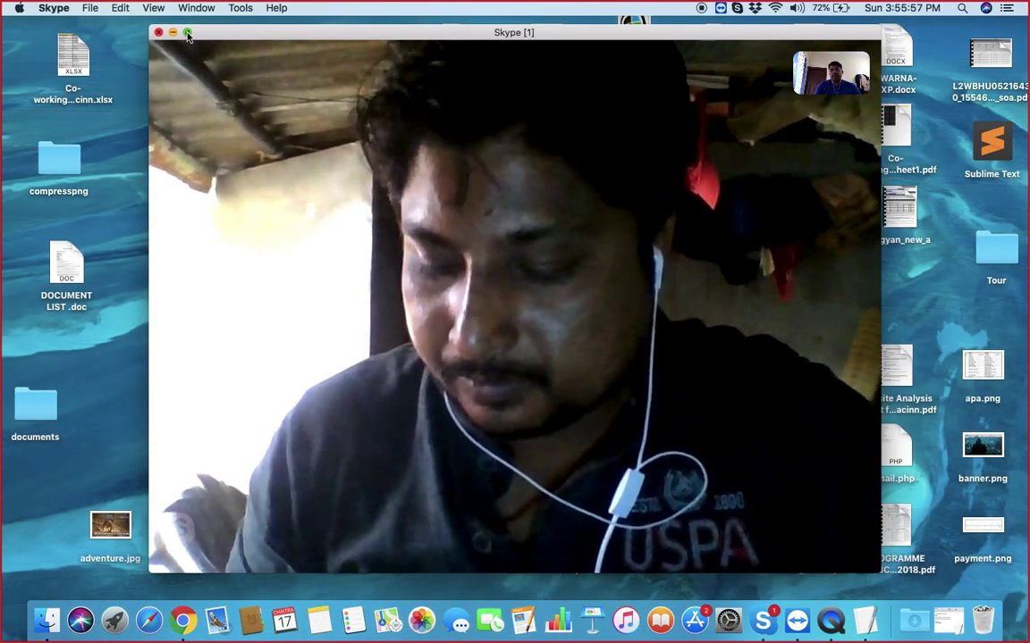
- Switch from the Skype video call back to Chrome
{"action": "left_click", "coordinate": [183, 620]}
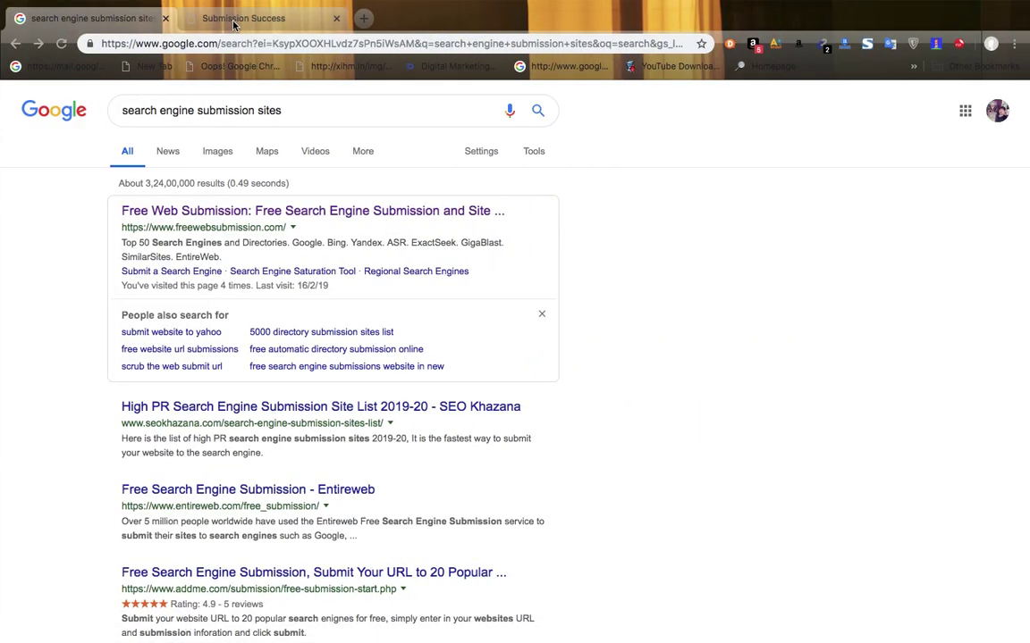
- Check the Submission Success tab, then load sarsoftwares.com in a new tab
{"action": "left_click", "coordinate": [216, 20]}
{"action": "left_click", "coordinate": [103, 27]}
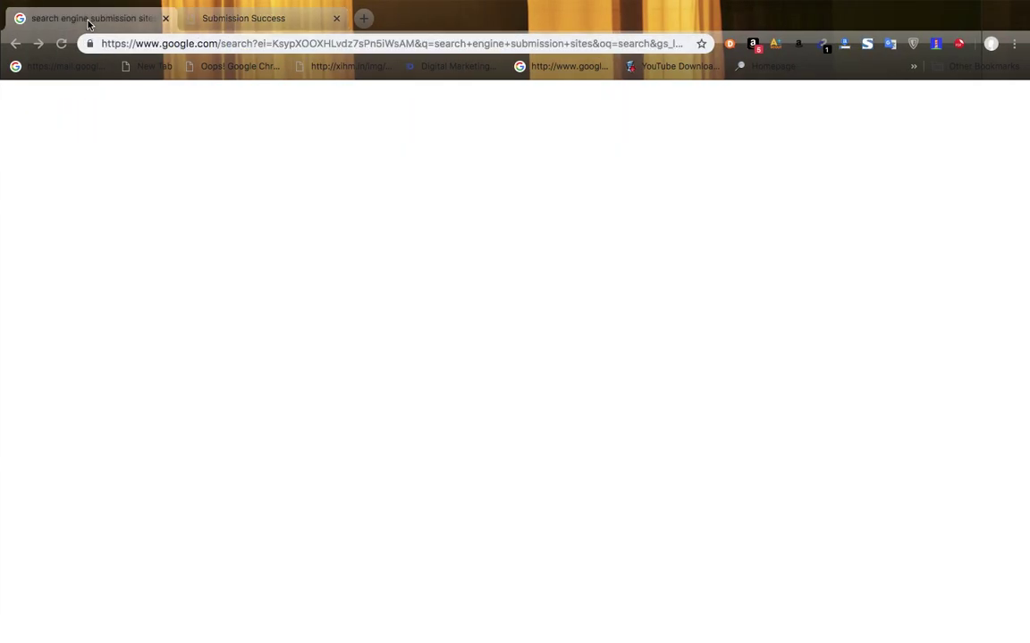
{"action": "left_click", "coordinate": [259, 19]}
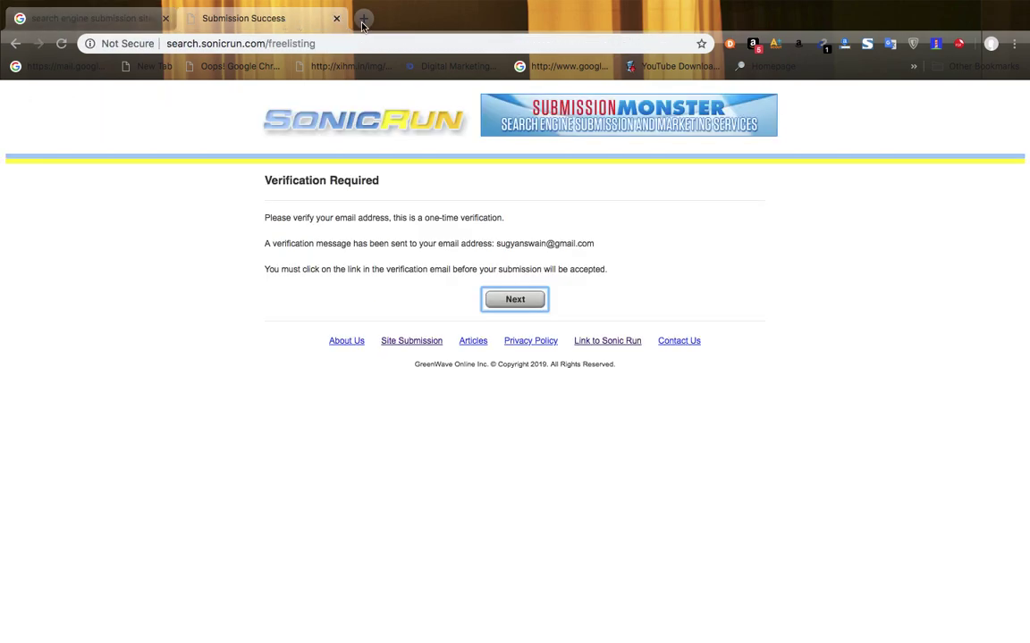
{"action": "left_click", "coordinate": [363, 18]}
{"action": "type", "text": "ss"}
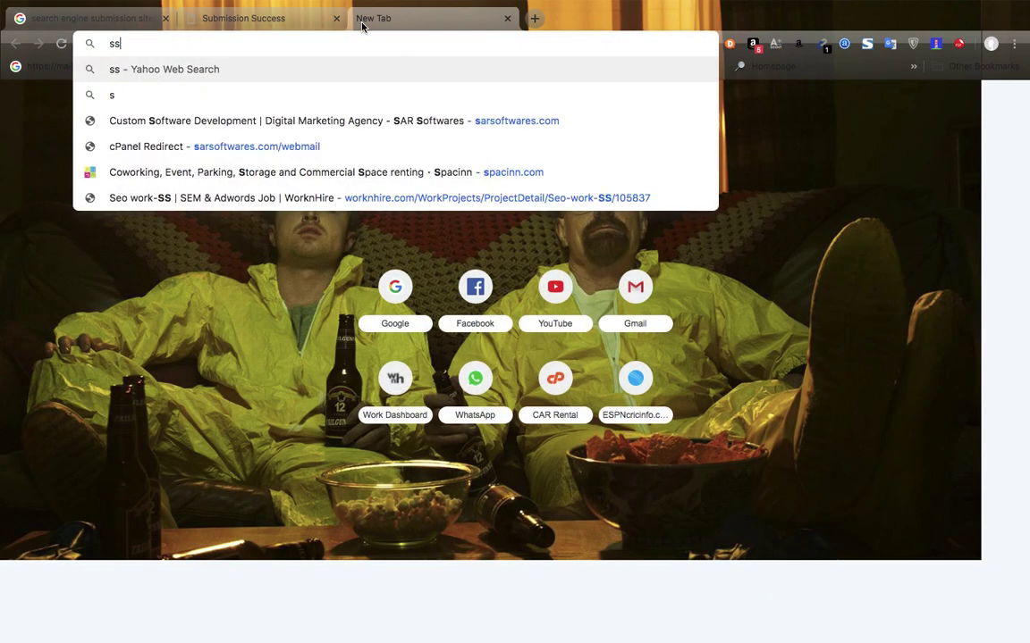
{"action": "key", "text": "BackSpace"}
{"action": "type", "text": "ar"}
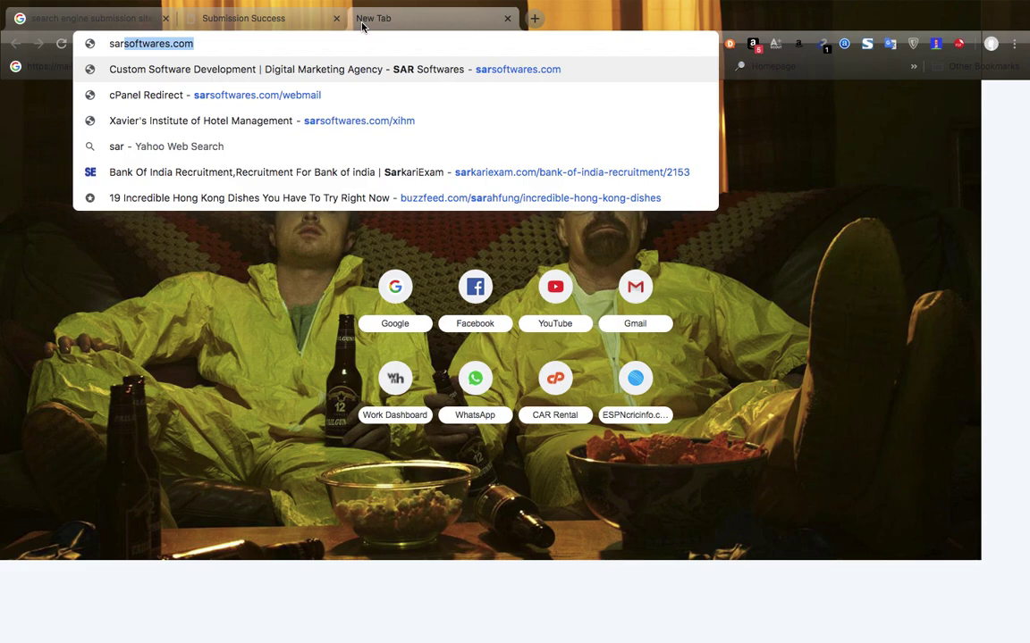
{"action": "key", "text": "Return"}
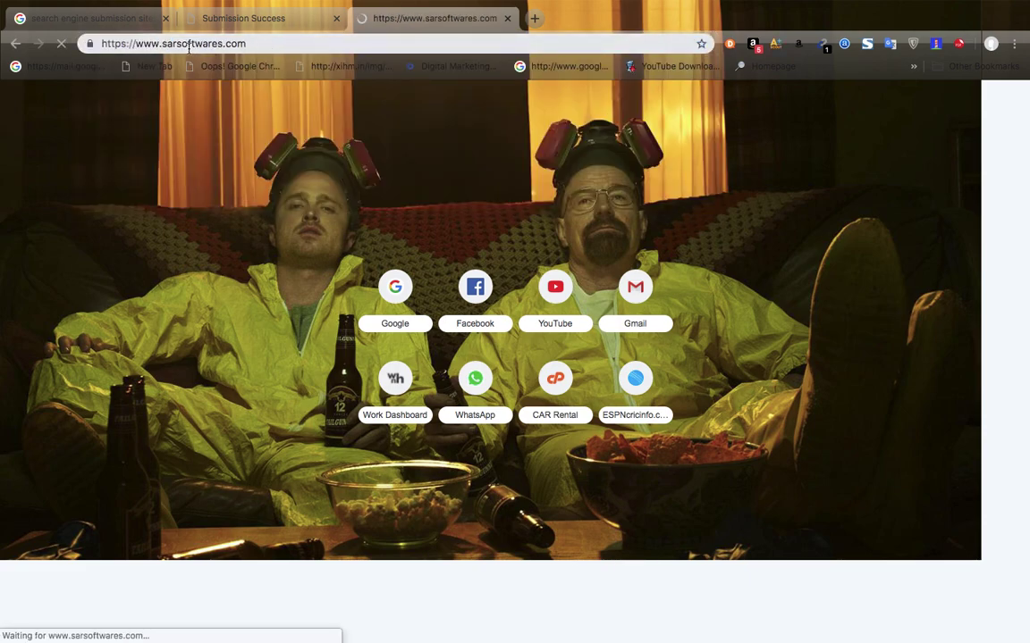
{"action": "left_click", "coordinate": [230, 47]}
{"action": "left_click", "coordinate": [251, 47]}
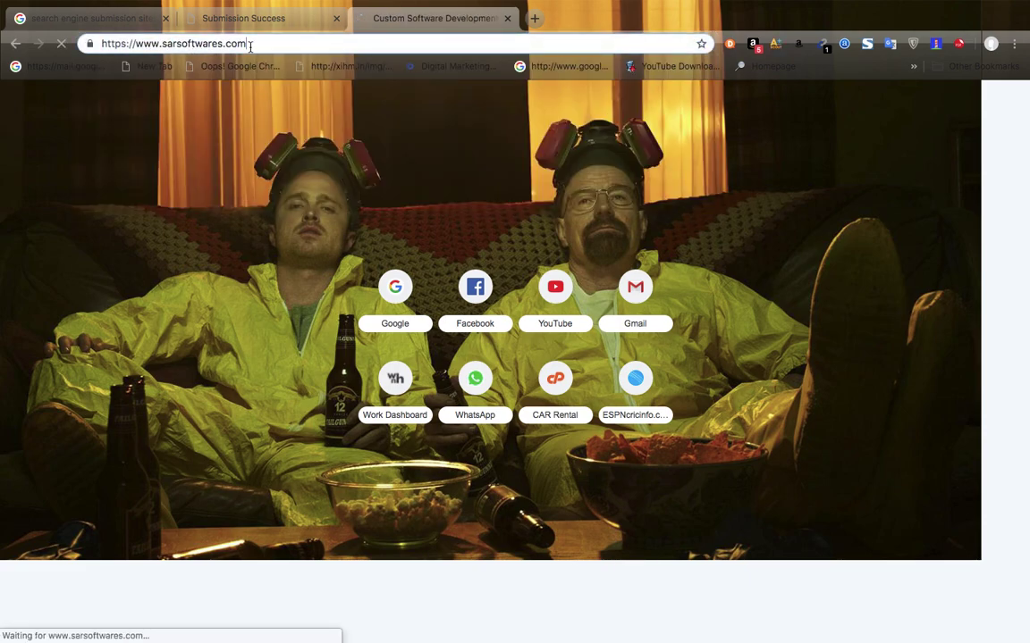
{"action": "left_click_drag", "start_coordinate": [251, 46], "coordinate": [109, 46]}
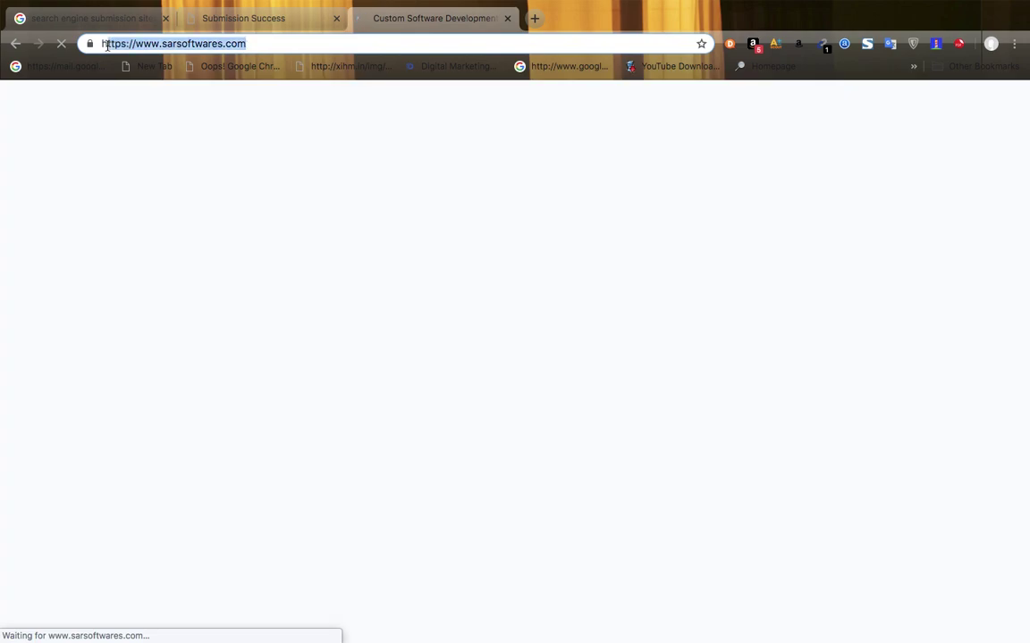
{"action": "double_click", "coordinate": [181, 48]}
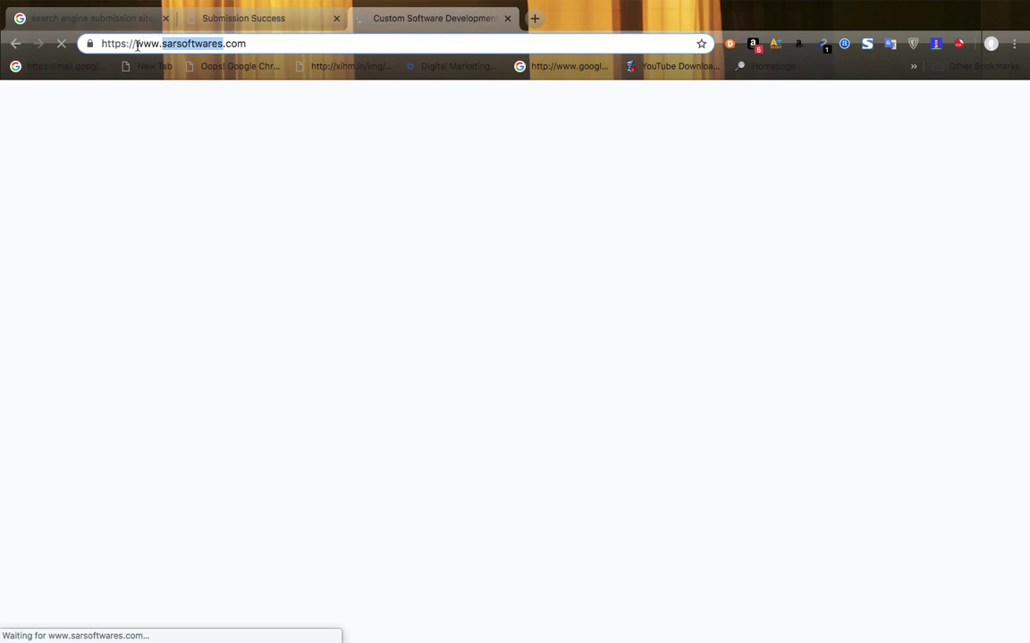
{"action": "left_click_drag", "start_coordinate": [137, 46], "coordinate": [244, 44]}
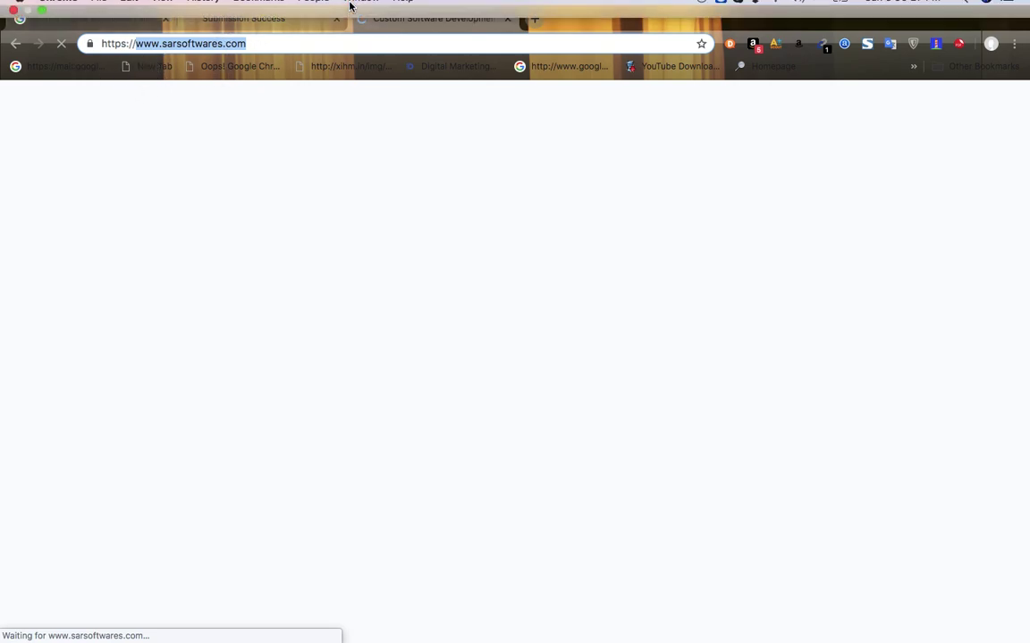
{"action": "left_click", "coordinate": [534, 51]}
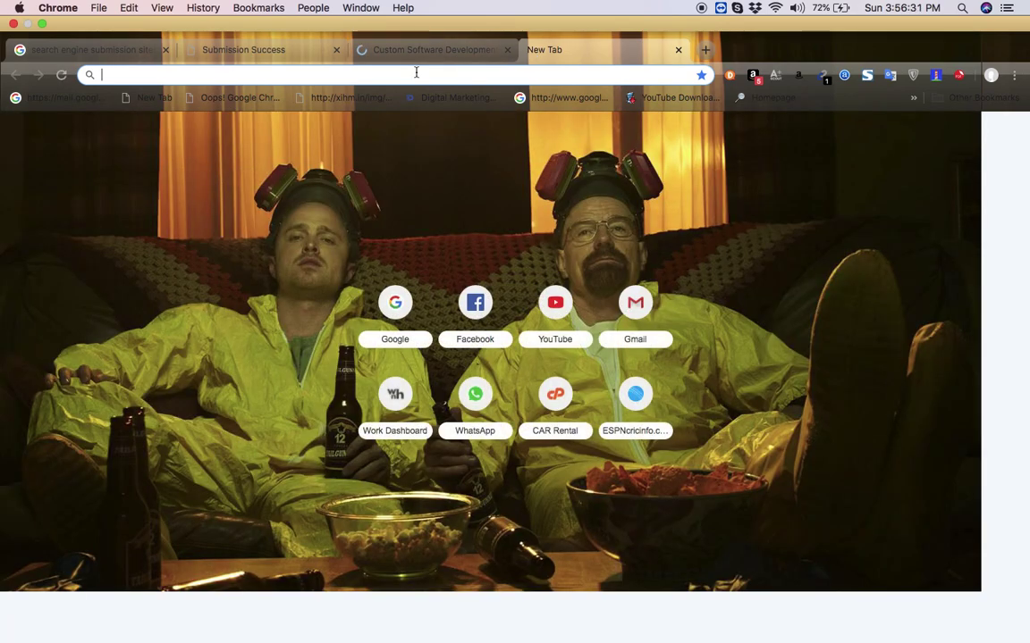
- Load google.com and search for 'wordpress'
{"action": "type", "text": "google.com"}
{"action": "key", "text": "Return"}
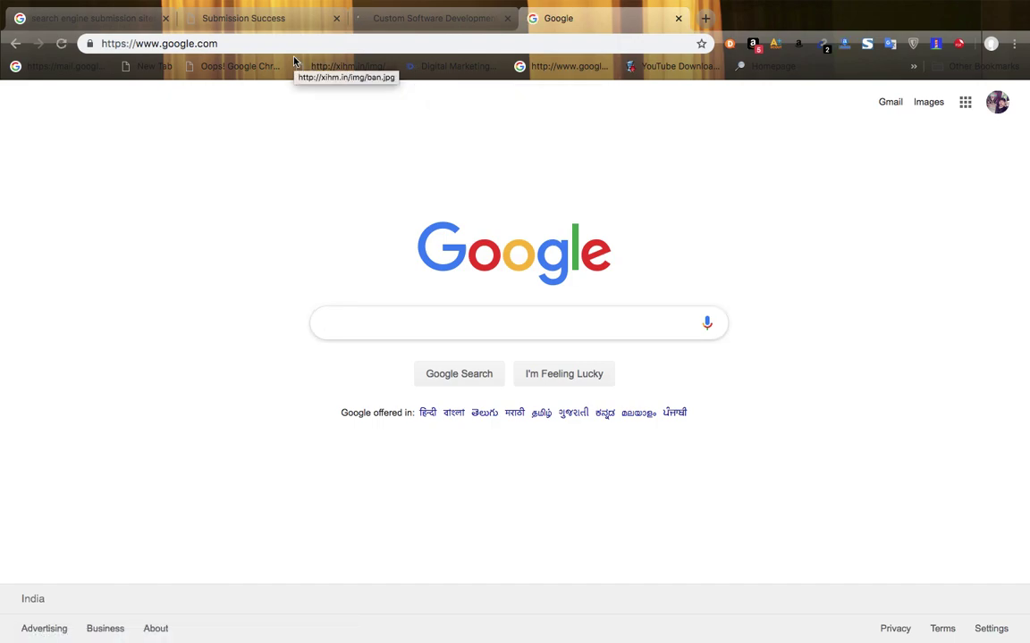
{"action": "type", "text": "wordperss"}
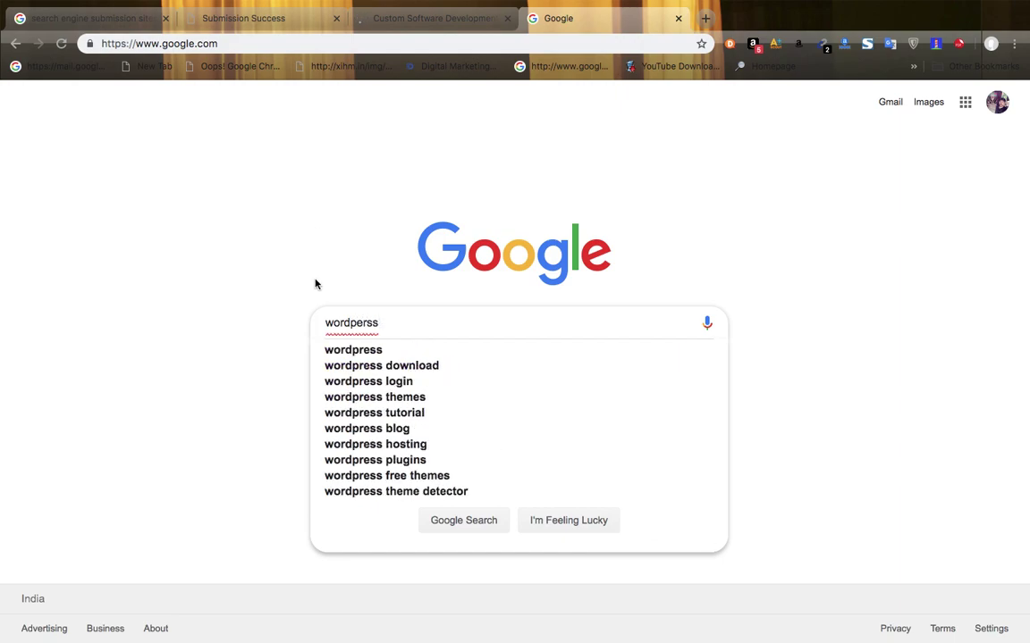
{"action": "left_click", "coordinate": [361, 351]}
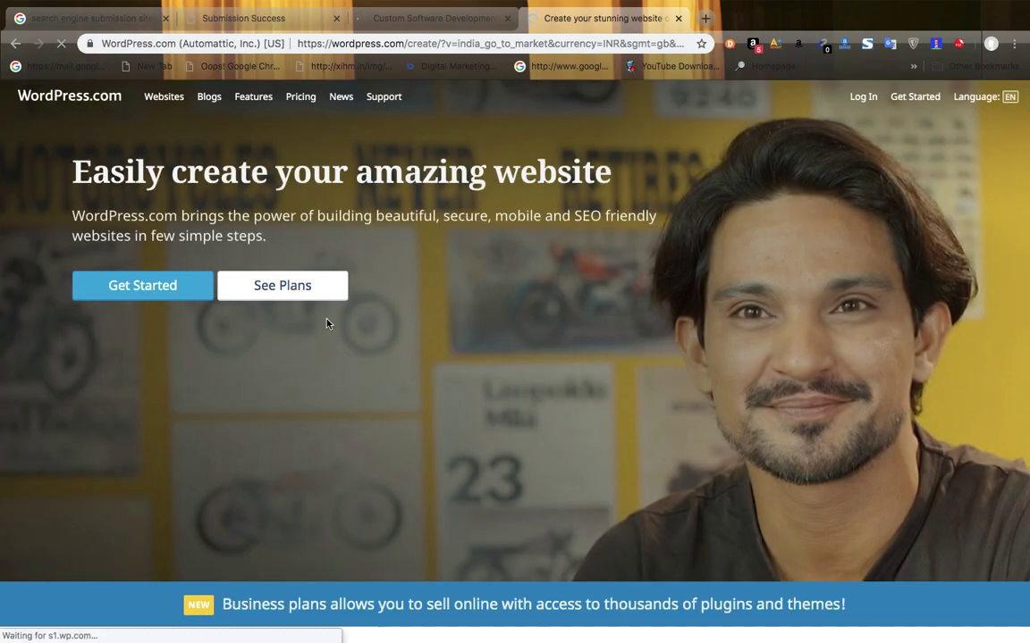
- Open the WordPress.com plans page (Personal ₹250, Premium ₹350, Business ₹800) and collapse the survey popup
{"action": "left_click", "coordinate": [285, 296]}
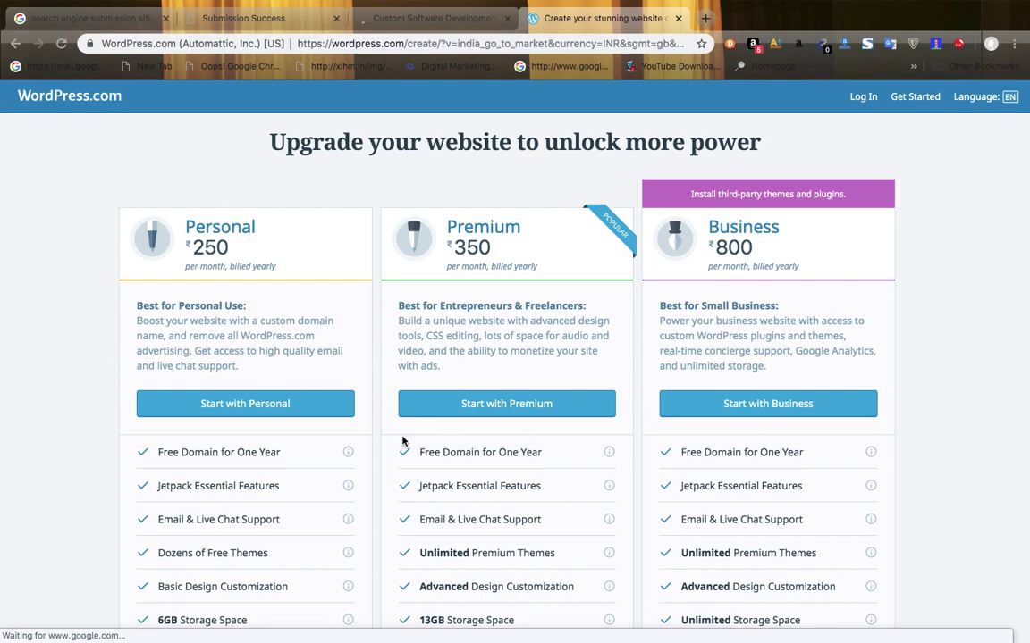
{"action": "scroll", "coordinate": [402, 442], "scroll_direction": "down", "scroll_amount": 3}
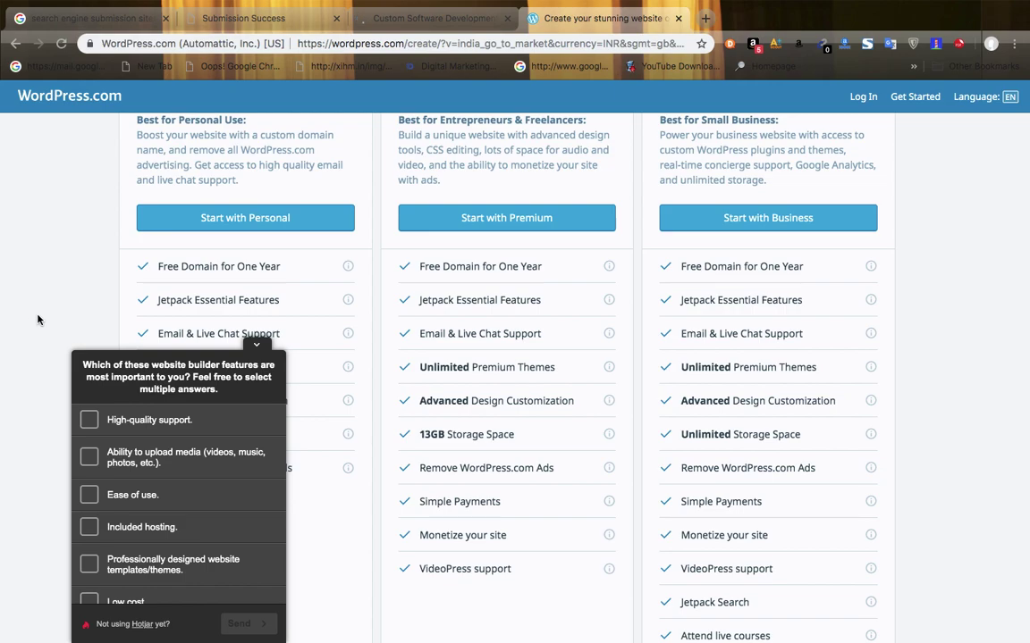
{"action": "left_click", "coordinate": [256, 345]}
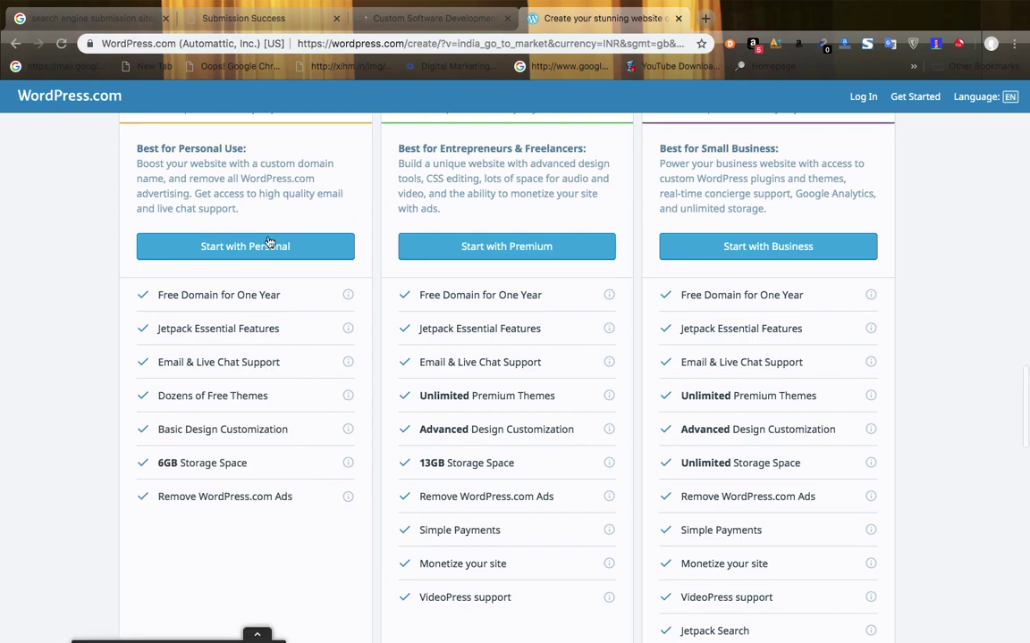
{"action": "scroll", "coordinate": [268, 239], "scroll_direction": "up", "scroll_amount": 2}
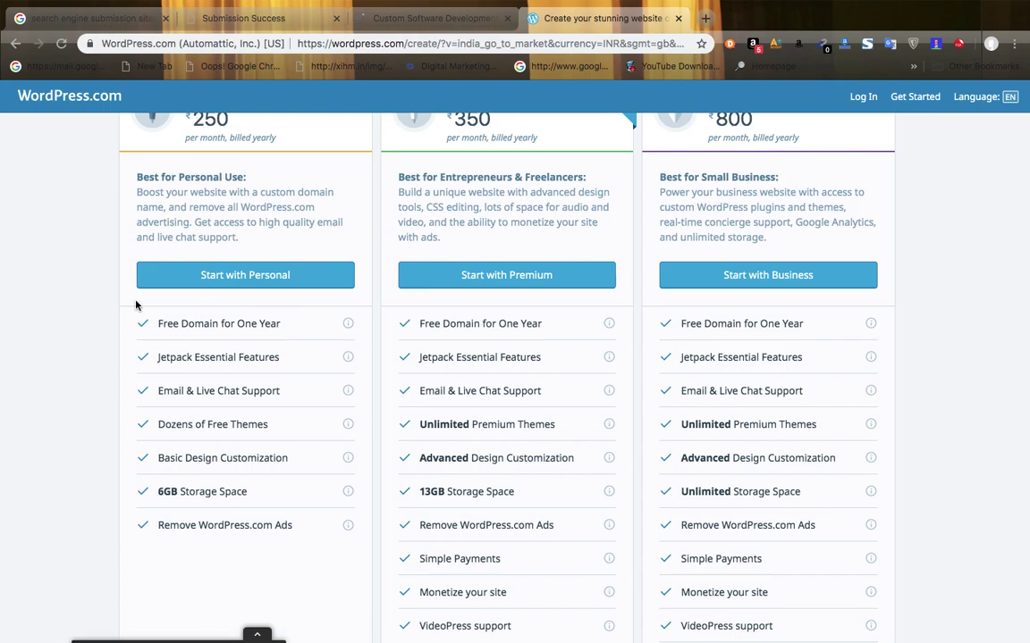
{"action": "scroll", "coordinate": [136, 305], "scroll_direction": "up", "scroll_amount": 2}
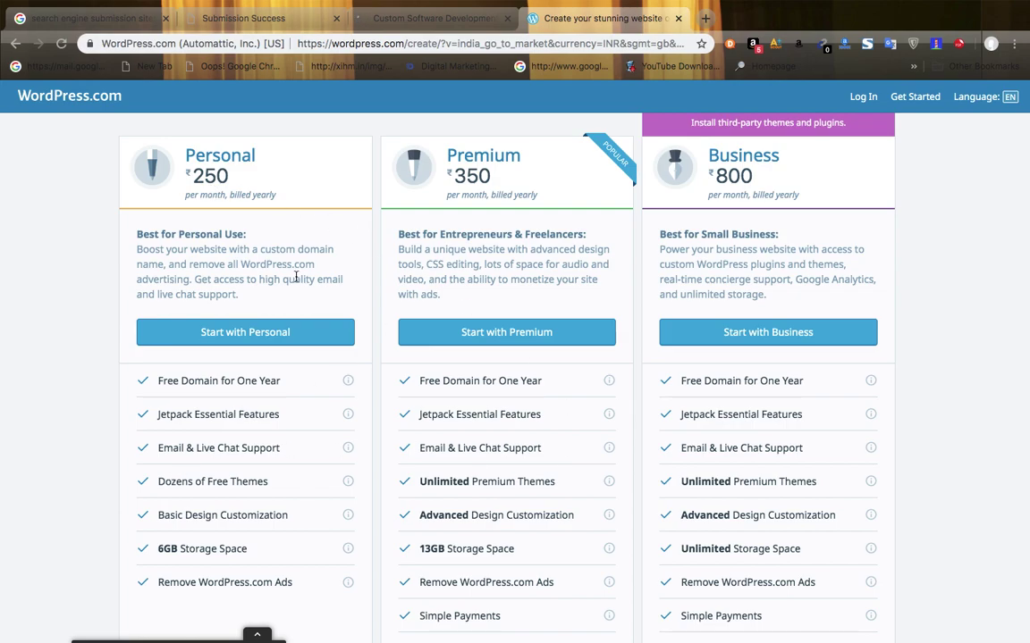
- Glance at the Custom Software Development tab, return to the plans, and open a new tab
{"action": "left_click", "coordinate": [423, 26]}
{"action": "left_click", "coordinate": [587, 25]}
{"action": "left_click", "coordinate": [706, 20]}
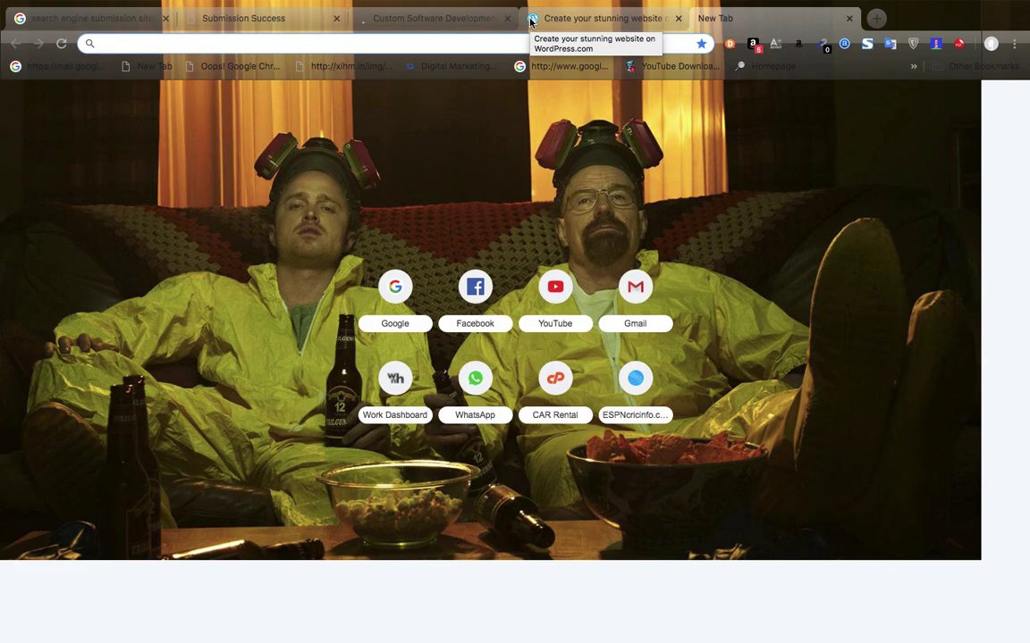
- Load digitaltalent.co.in and browse its Blog page at /blog-2/
{"action": "type", "text": "di"}
{"action": "key", "text": "Return"}
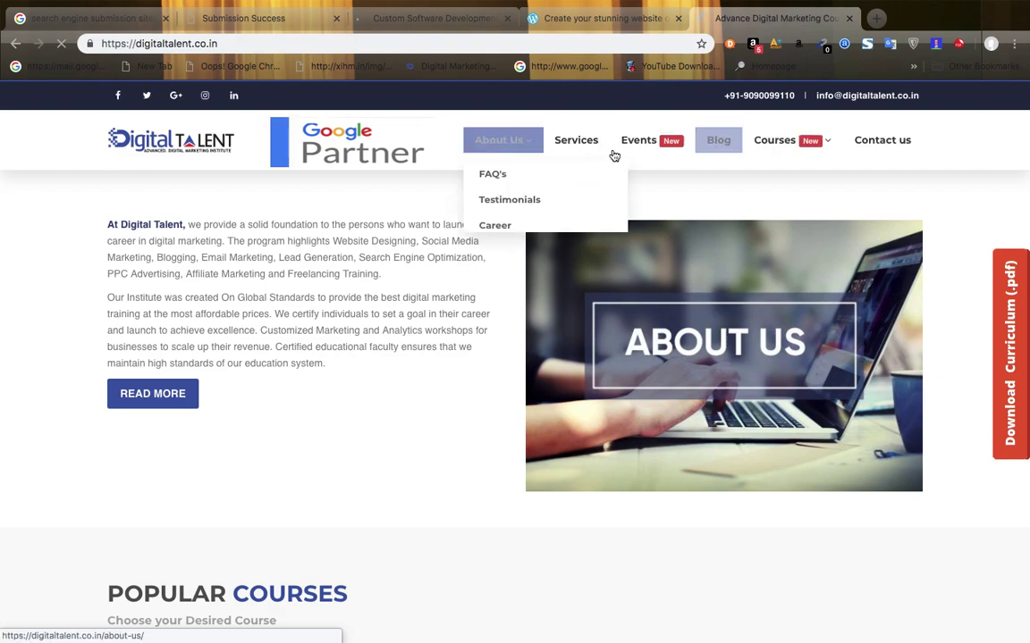
{"action": "left_click", "coordinate": [718, 141]}
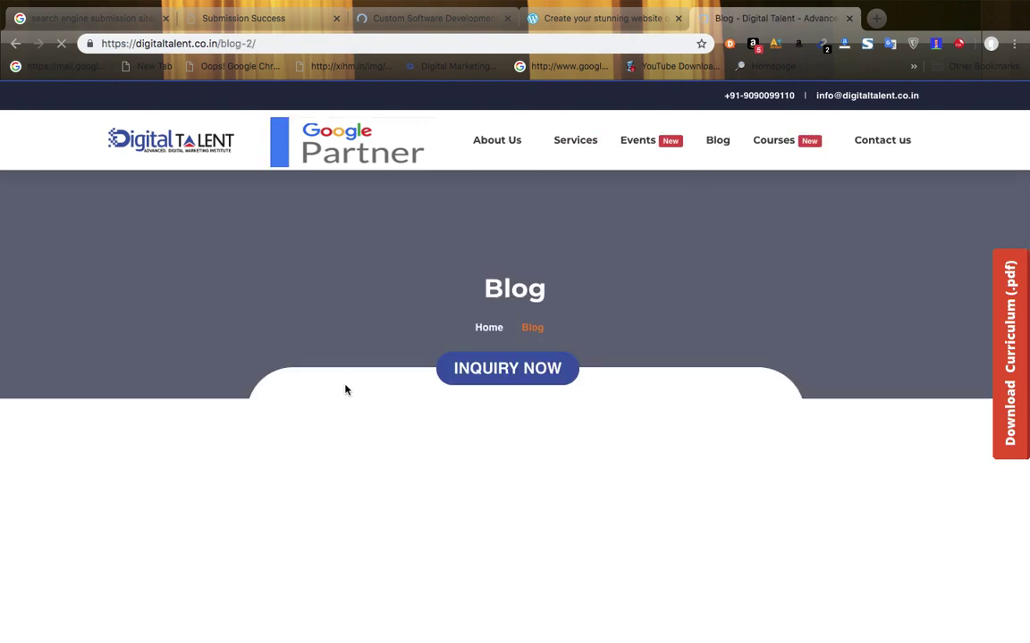
{"action": "scroll", "coordinate": [346, 390], "scroll_direction": "down", "scroll_amount": 1}
{"action": "scroll", "coordinate": [346, 389], "scroll_direction": "down", "scroll_amount": 3}
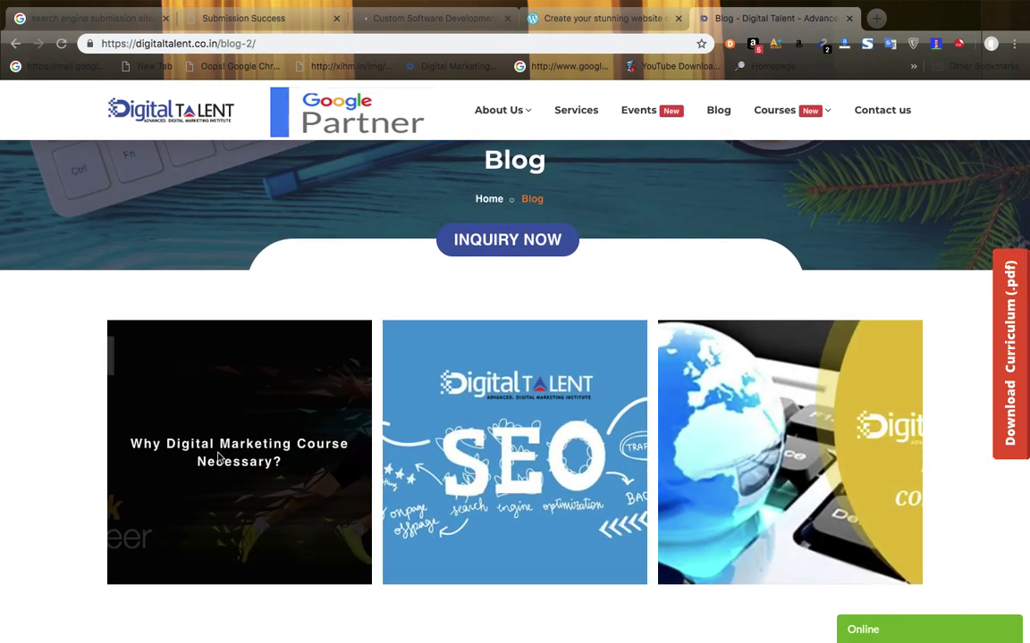
- Read 'Why Digital Marketing Course Necessary?', highlighting its heading and opening paragraphs, then return to the WordPress tab
{"action": "left_click", "coordinate": [264, 451]}
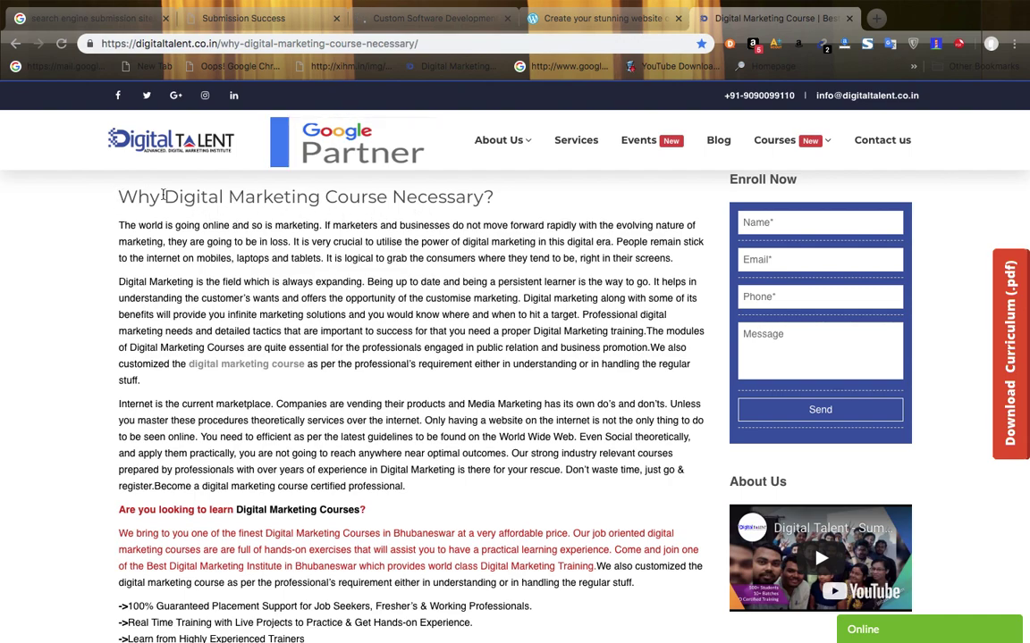
{"action": "left_click_drag", "start_coordinate": [121, 197], "coordinate": [464, 214]}
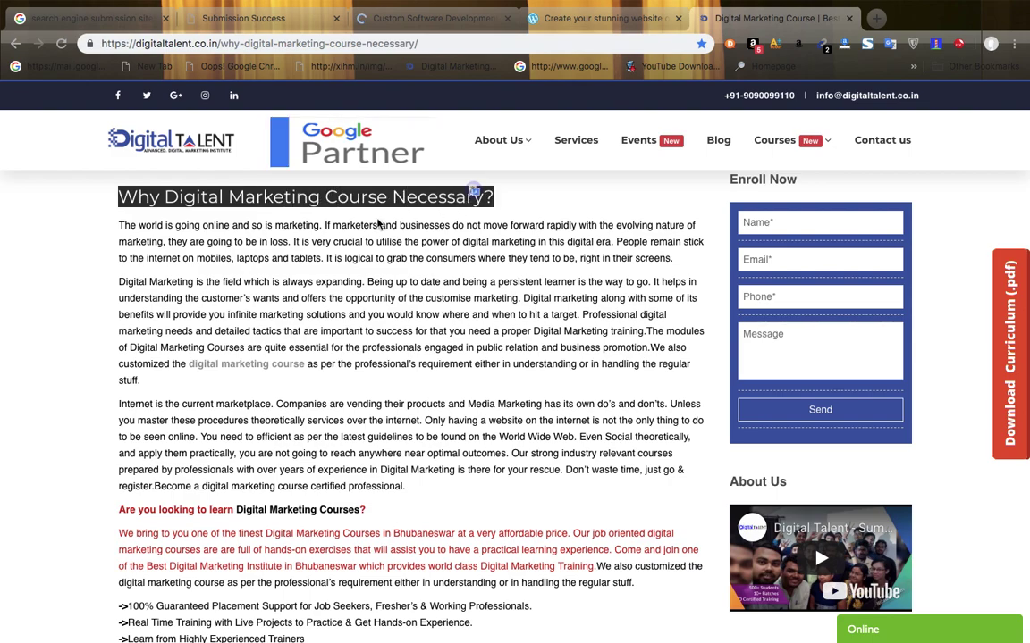
{"action": "left_click_drag", "start_coordinate": [120, 225], "coordinate": [471, 436]}
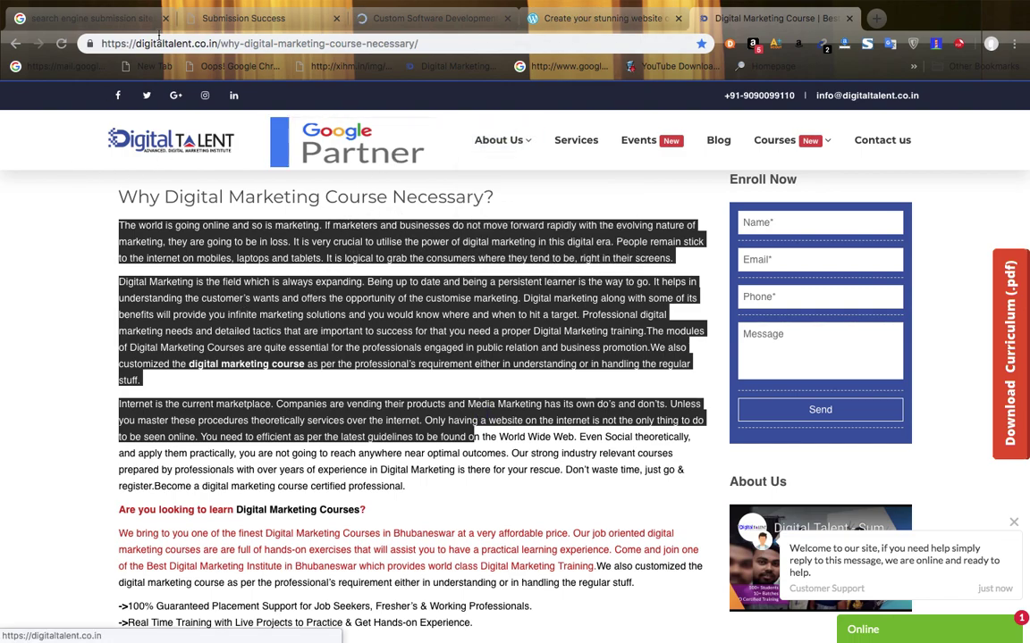
{"action": "left_click", "coordinate": [192, 43]}
{"action": "left_click", "coordinate": [192, 43]}
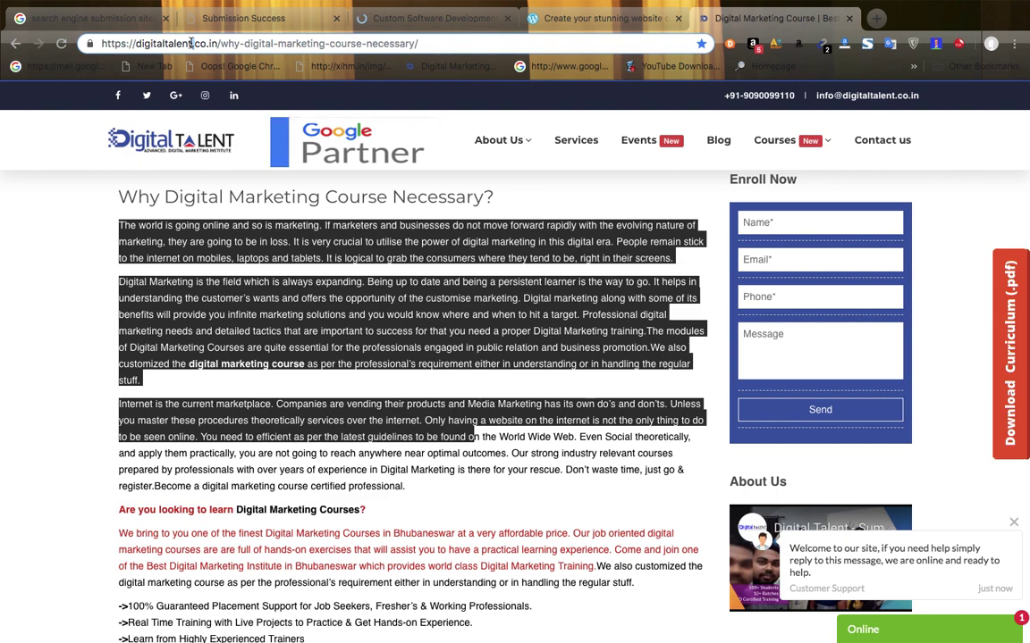
{"action": "left_click", "coordinate": [611, 19]}
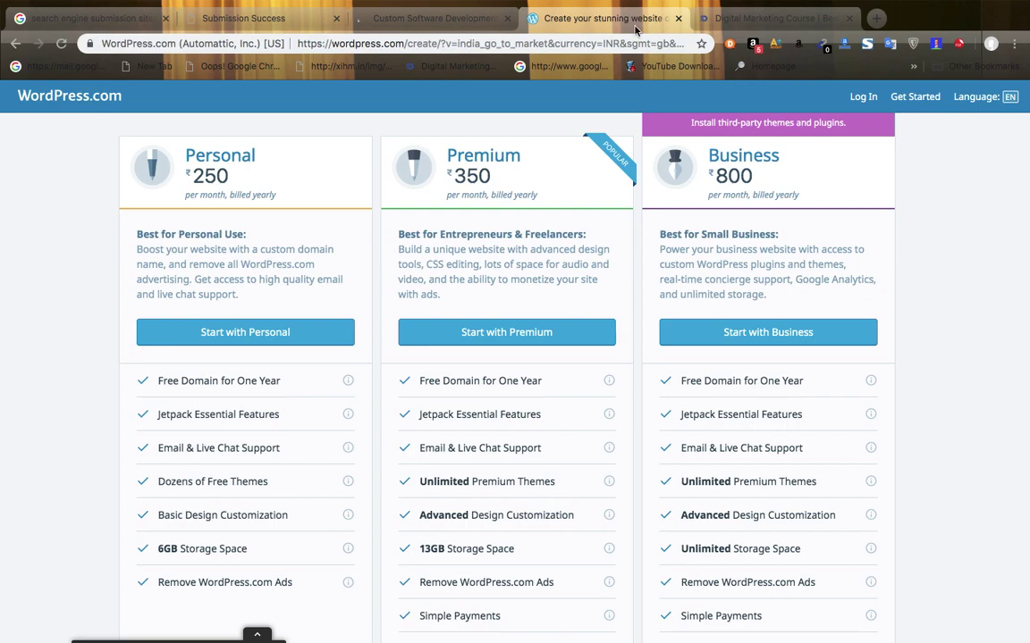
- Close the blog post tab, load Google in a new tab, and search 'wordpress'
{"action": "left_click", "coordinate": [848, 18]}
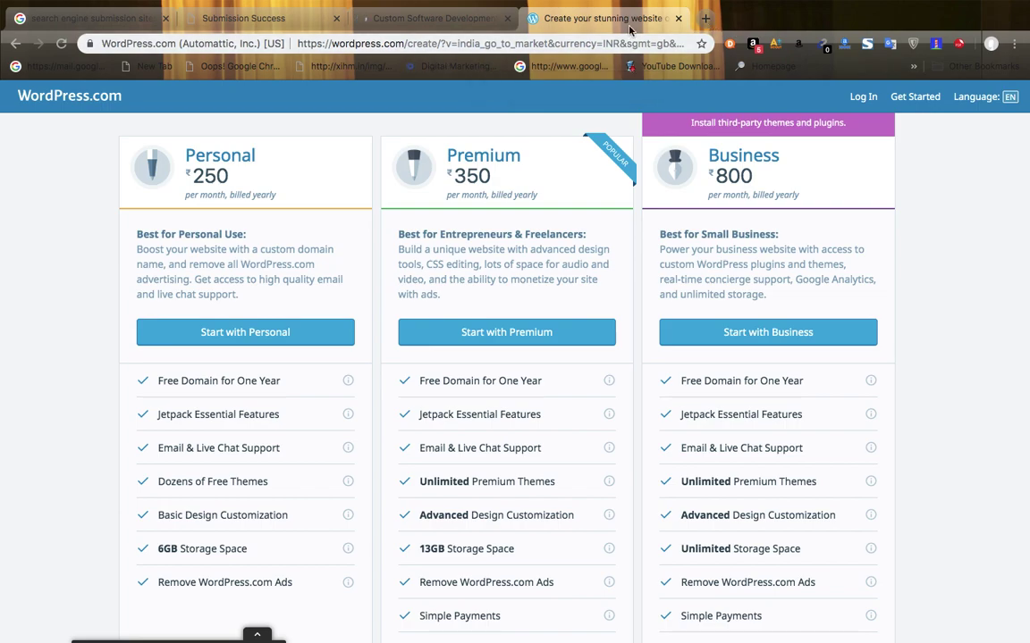
{"action": "left_click", "coordinate": [704, 19]}
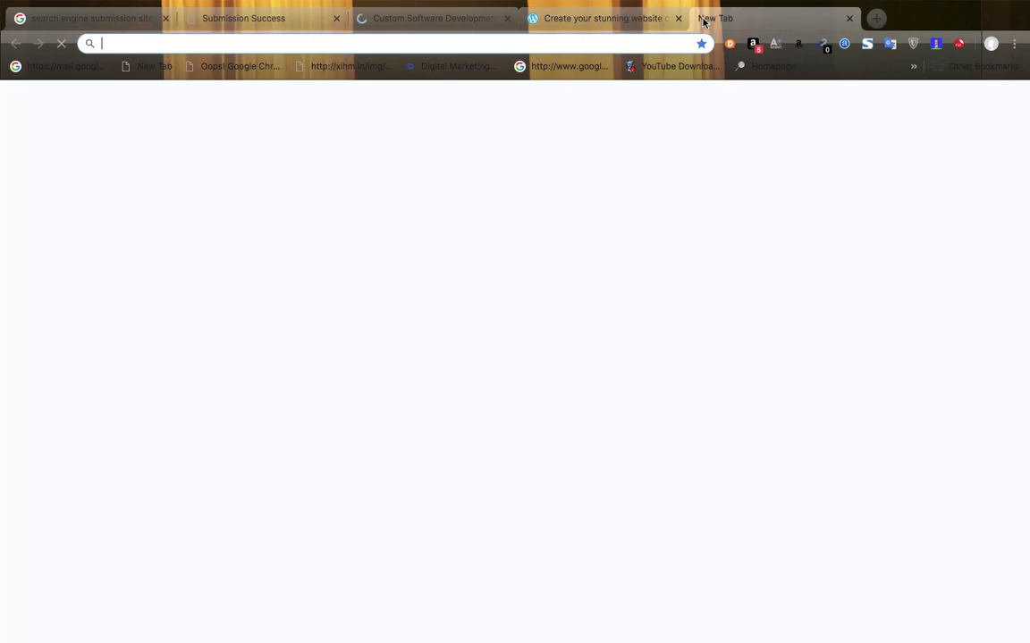
{"action": "type", "text": "g"}
{"action": "key", "text": "Return"}
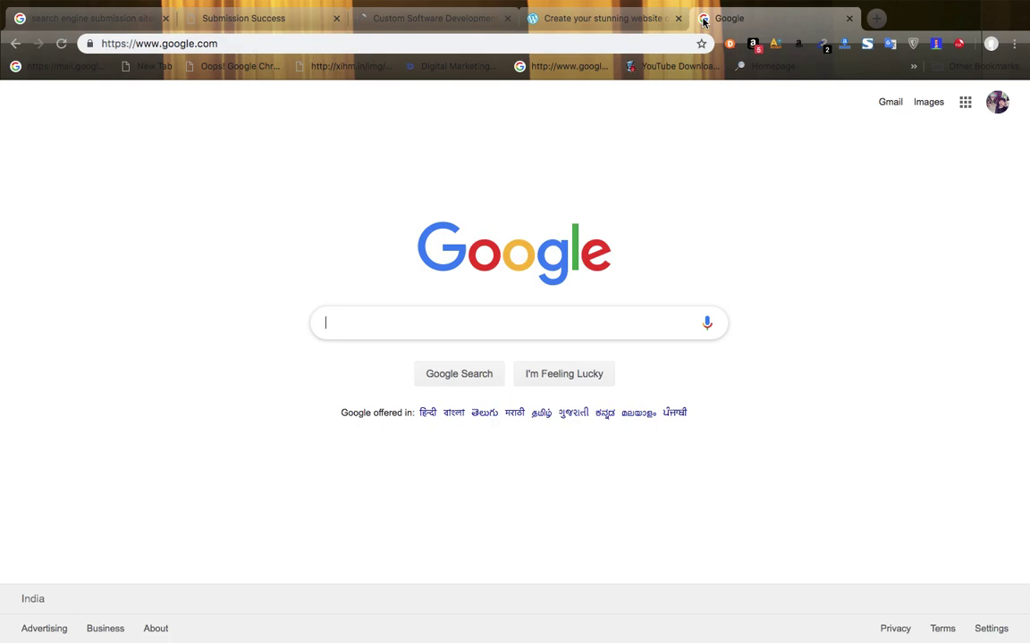
{"action": "type", "text": "word"}
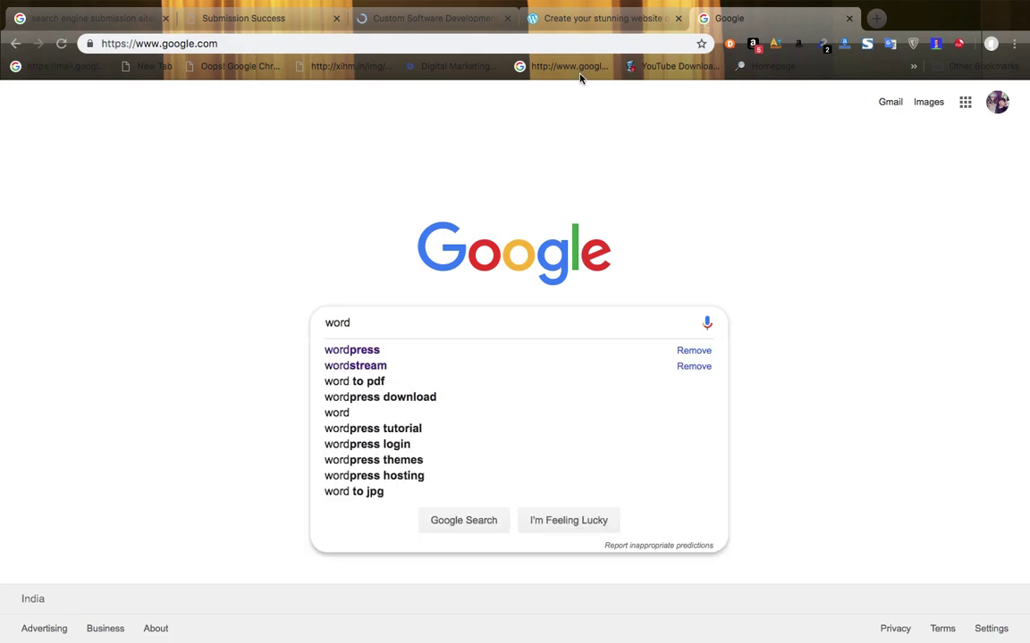
{"action": "left_click", "coordinate": [357, 351]}
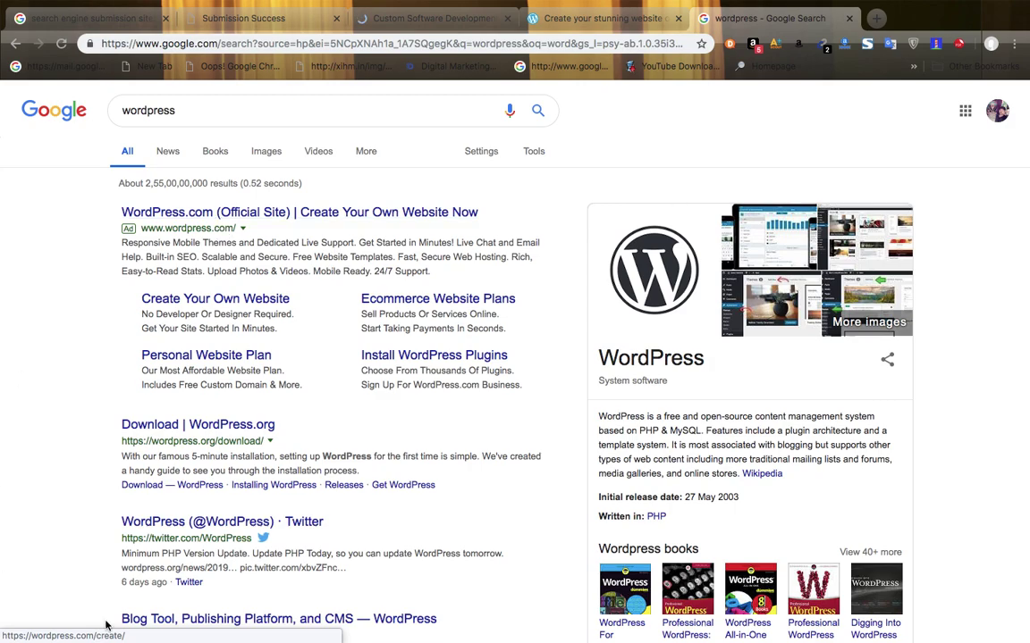
- Open WordPress.org's download page (WordPress 5.1.1) in a new tab, then return to the wordpress results
{"action": "right_click", "coordinate": [248, 430]}
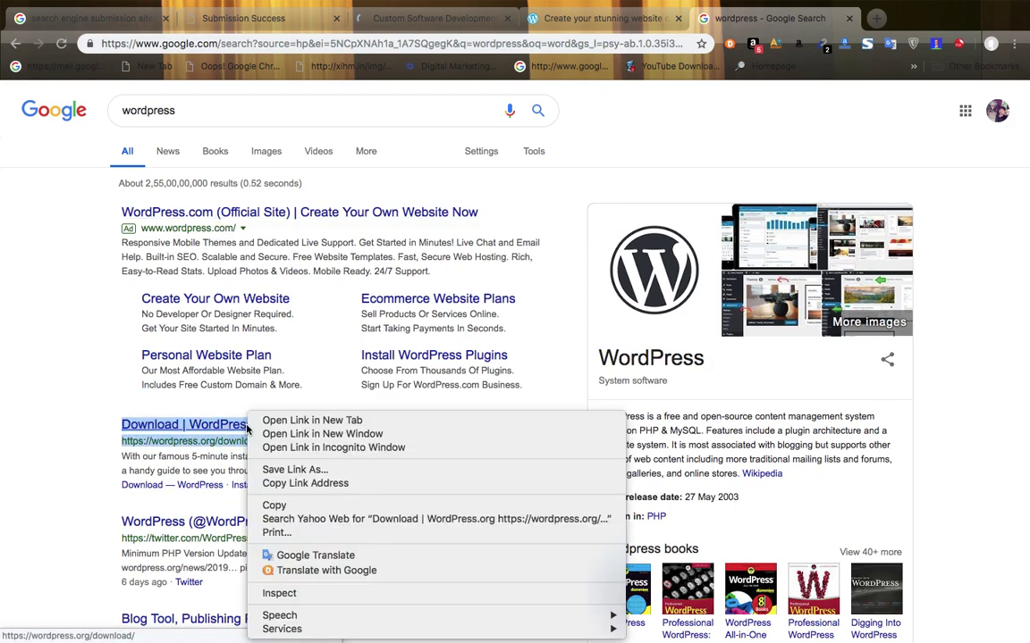
{"action": "left_click", "coordinate": [286, 436]}
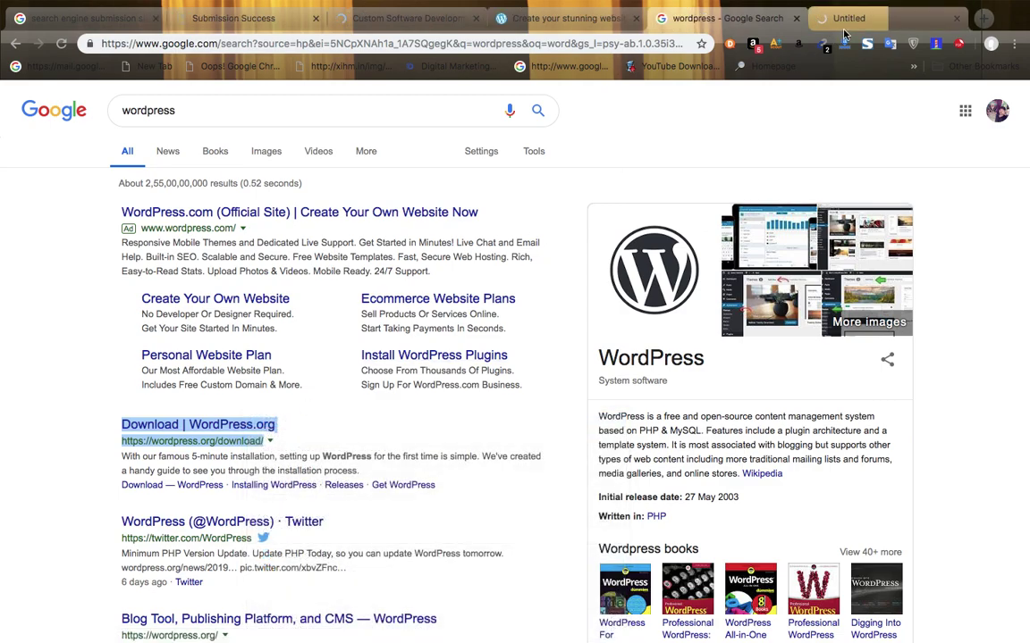
{"action": "left_click", "coordinate": [850, 23]}
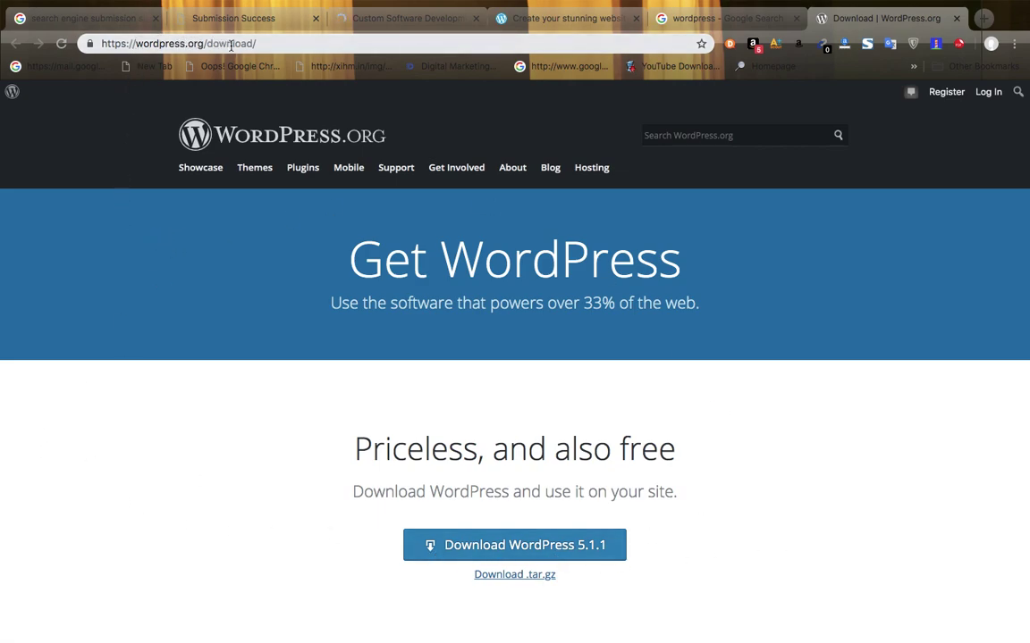
{"action": "left_click", "coordinate": [143, 45]}
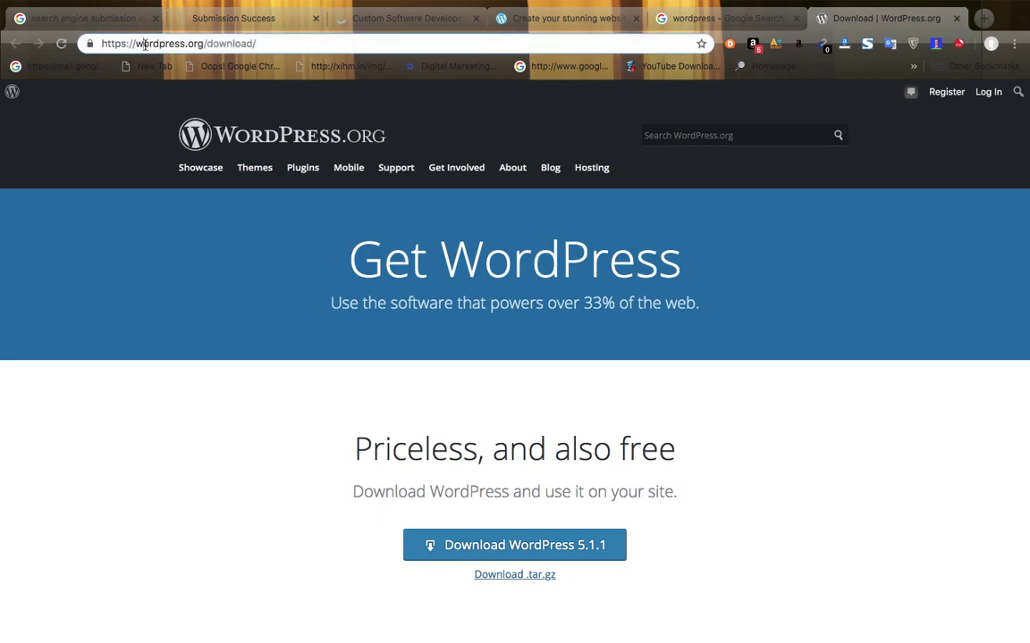
{"action": "left_click", "coordinate": [144, 45]}
{"action": "left_click", "coordinate": [747, 19]}
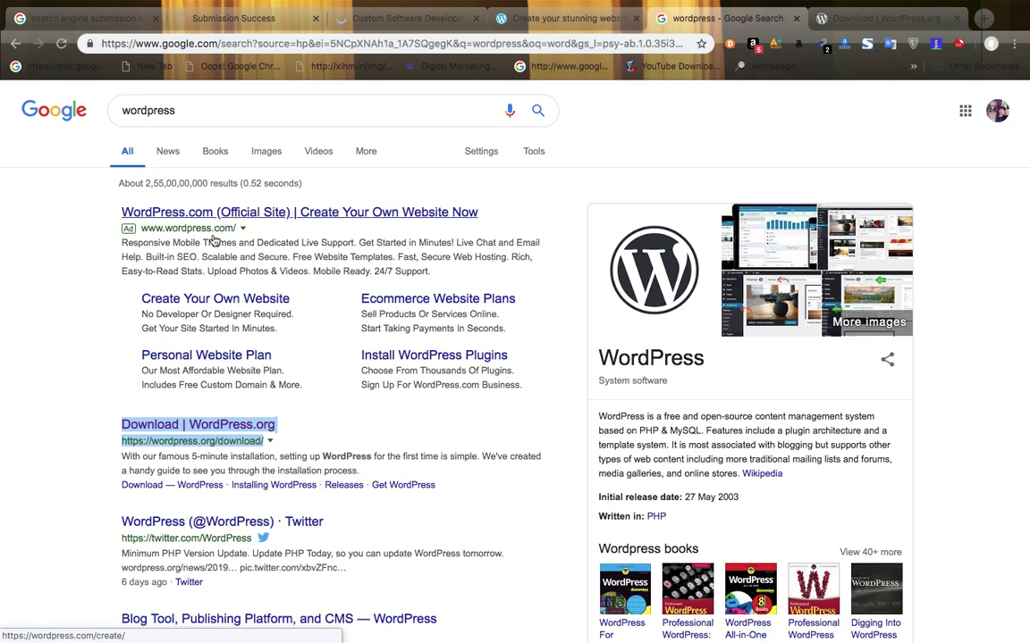
{"action": "left_click", "coordinate": [349, 216]}
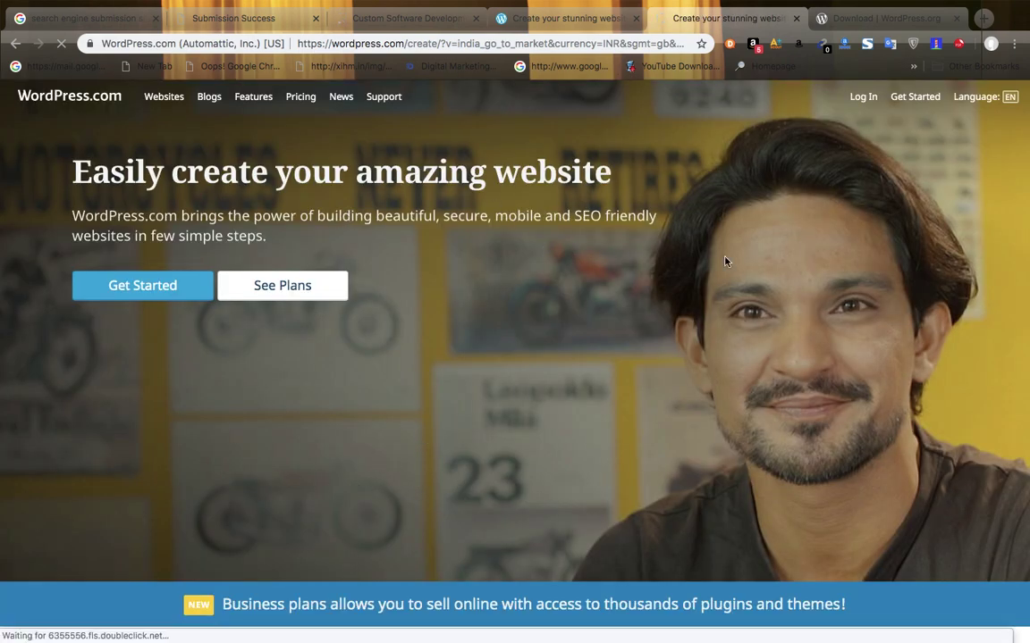
- Scroll through the 'Features you'll love' section, then switch to the WordPress.org download tab
{"action": "scroll", "coordinate": [749, 254], "scroll_direction": "down", "scroll_amount": 5}
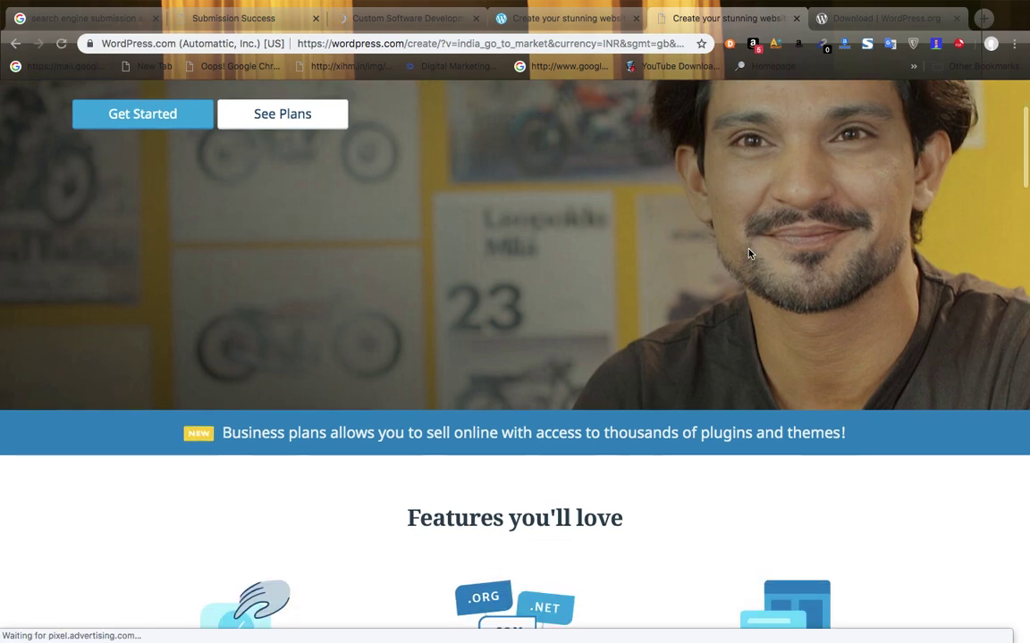
{"action": "scroll", "coordinate": [749, 254], "scroll_direction": "down", "scroll_amount": 7}
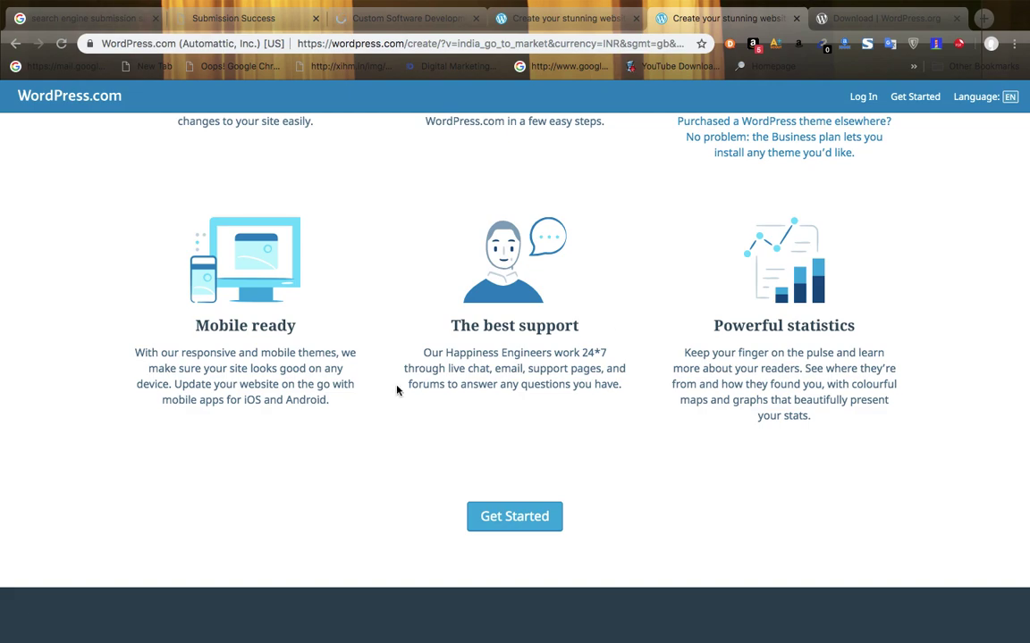
{"action": "scroll", "coordinate": [396, 391], "scroll_direction": "up", "scroll_amount": 3}
{"action": "scroll", "coordinate": [396, 391], "scroll_direction": "down", "scroll_amount": 1}
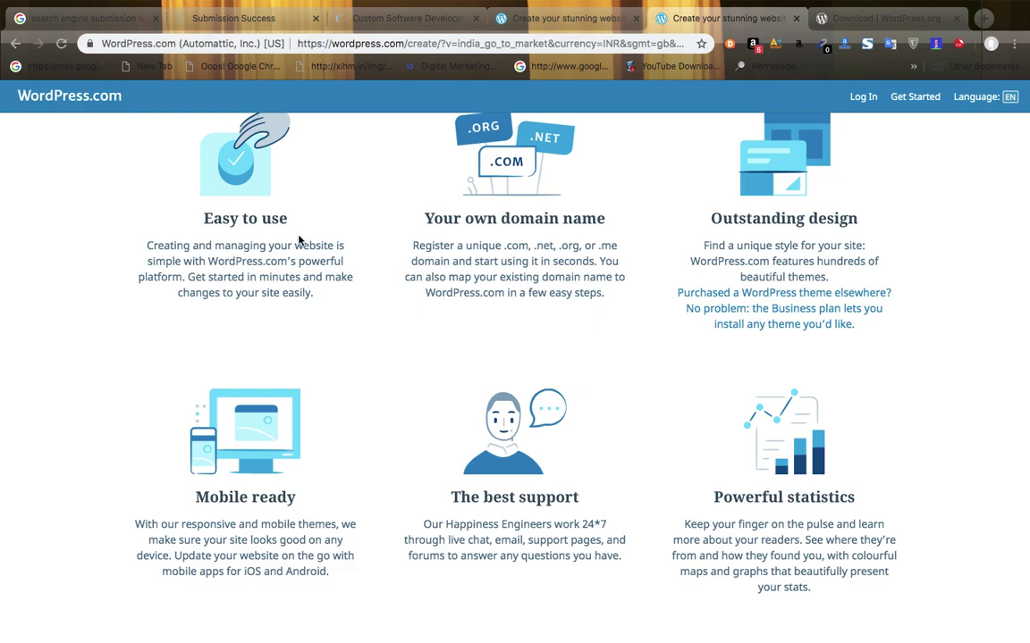
{"action": "left_click", "coordinate": [855, 19]}
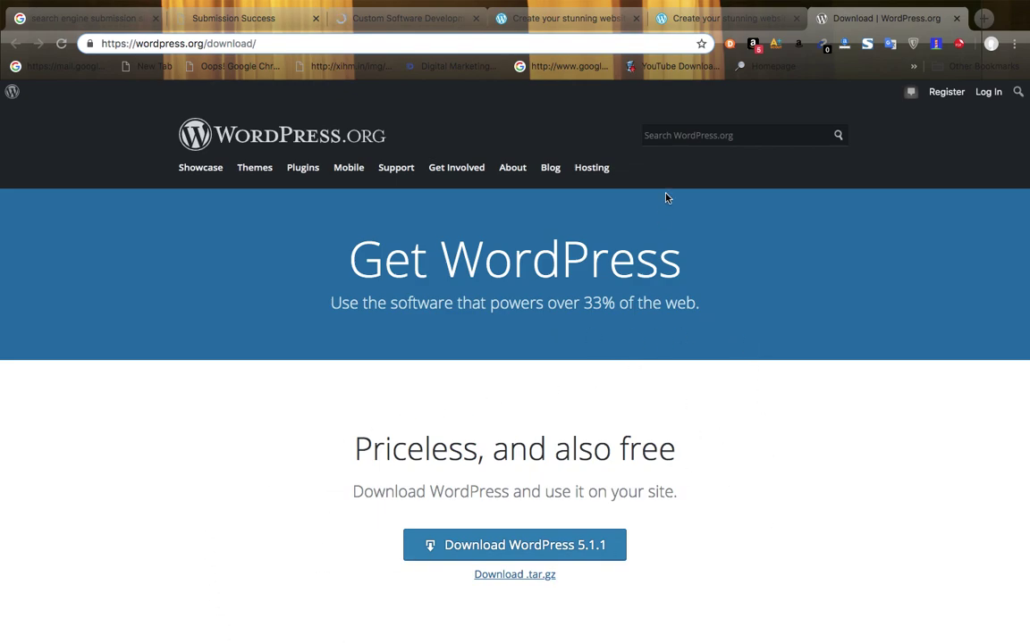
- Revisit the WordPress.com create-website page, the plans tab and the Custom Software Development tab
{"action": "left_click", "coordinate": [719, 21]}
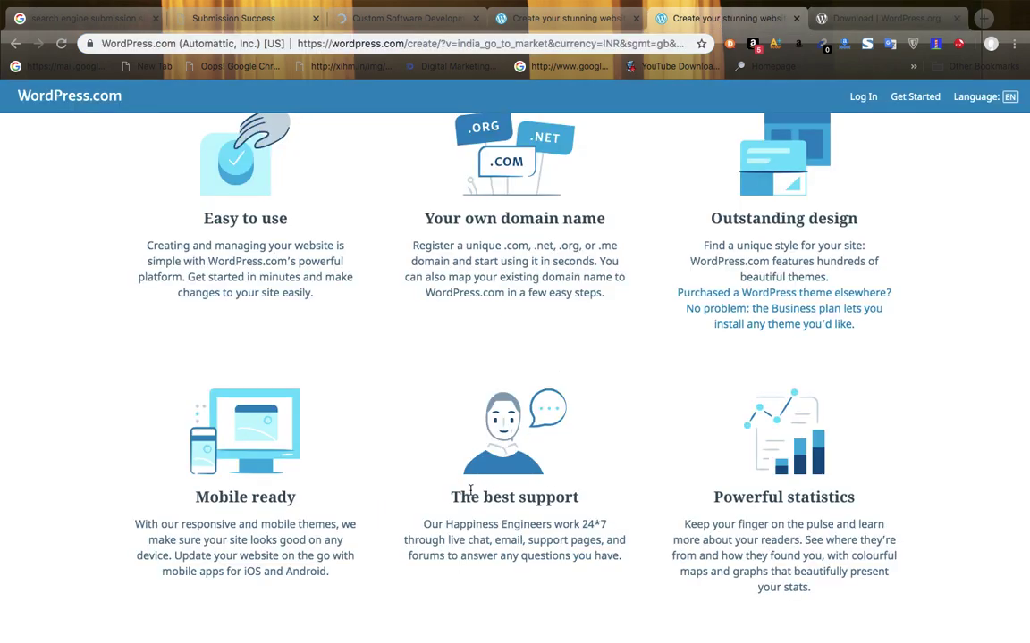
{"action": "scroll", "coordinate": [626, 474], "scroll_direction": "down", "scroll_amount": 1}
{"action": "scroll", "coordinate": [756, 468], "scroll_direction": "up", "scroll_amount": 2}
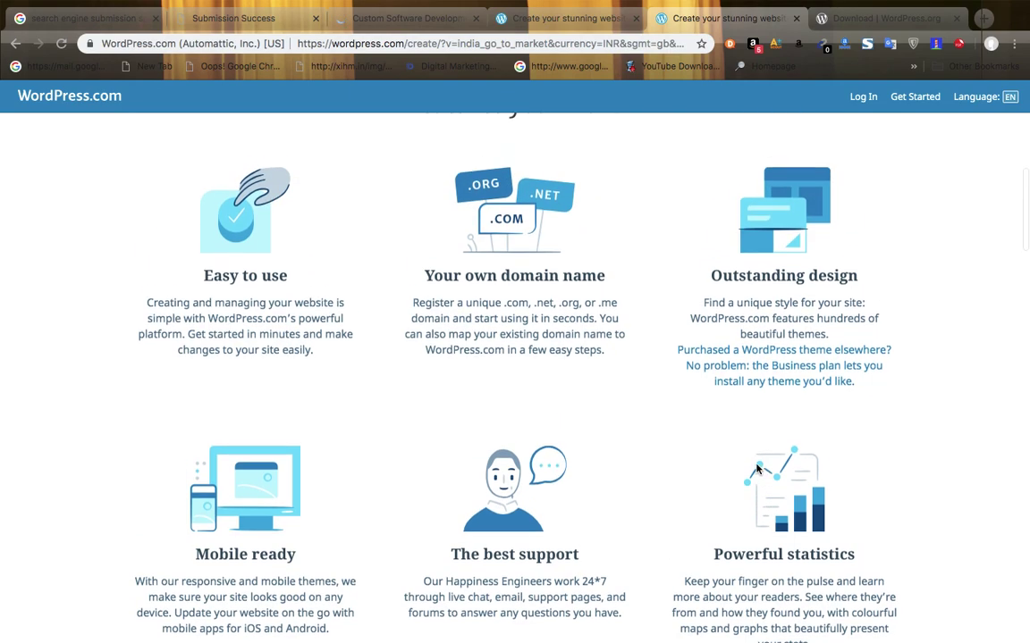
{"action": "scroll", "coordinate": [756, 468], "scroll_direction": "up", "scroll_amount": 5}
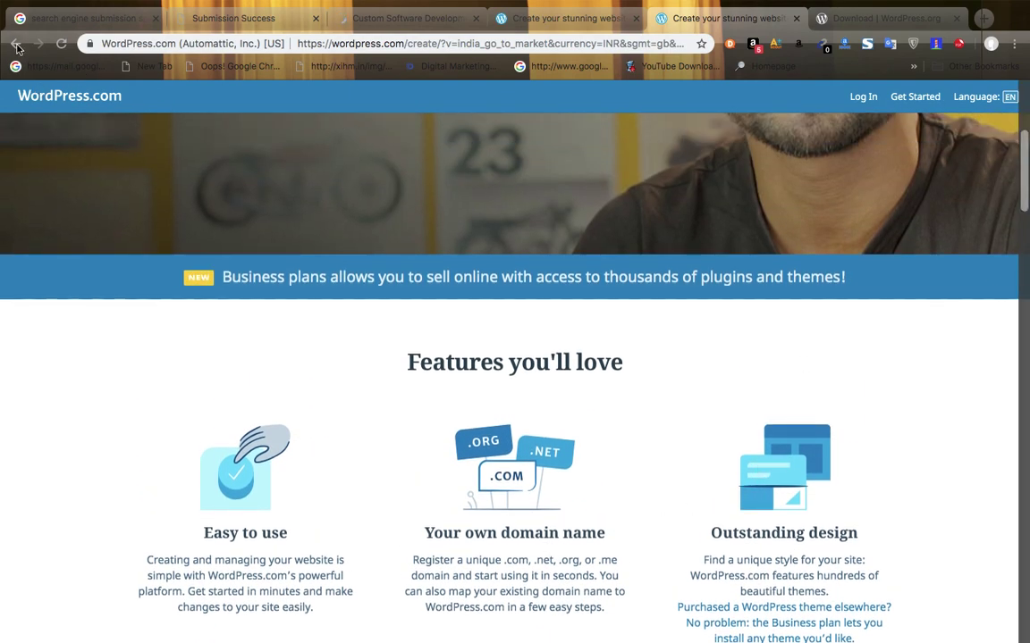
{"action": "left_click", "coordinate": [561, 26]}
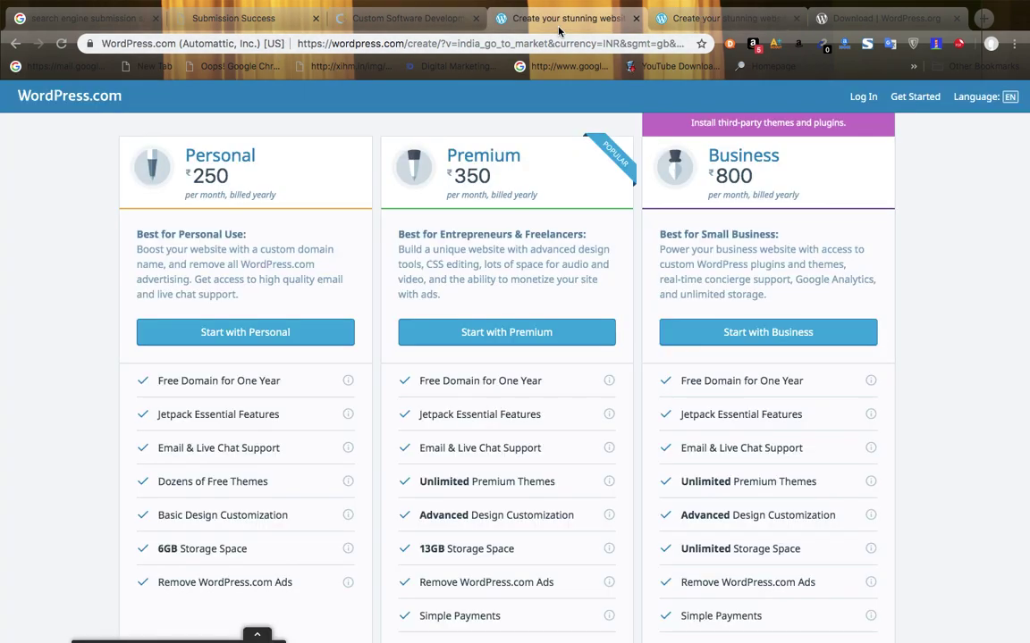
{"action": "left_click", "coordinate": [419, 19]}
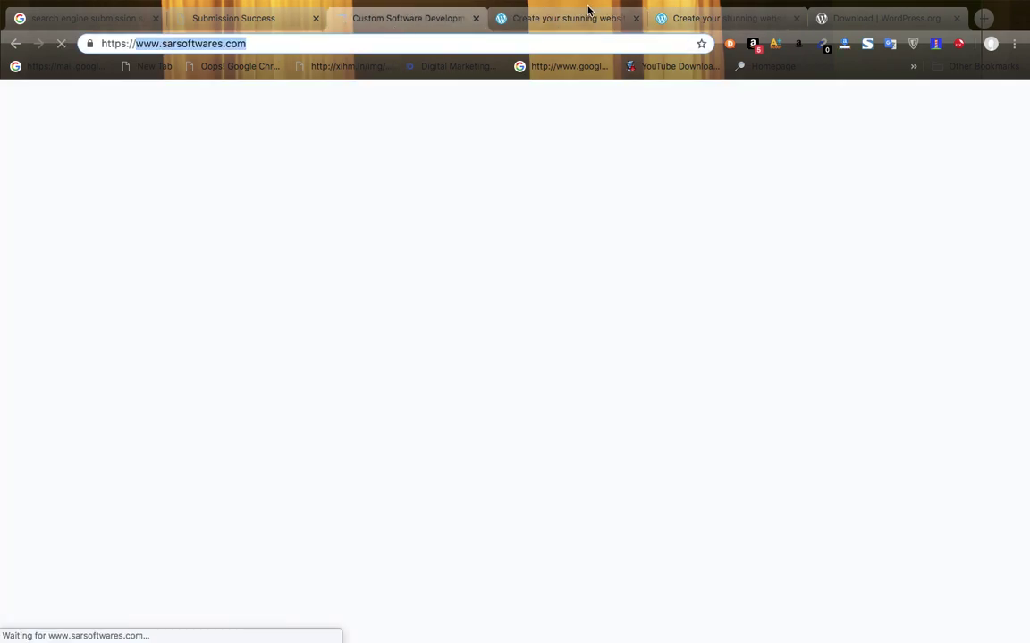
{"action": "left_click", "coordinate": [572, 18]}
- Go back to the wordpress results, open the Create Your Own Website ad, and choose Get Started
{"action": "left_click", "coordinate": [17, 45]}
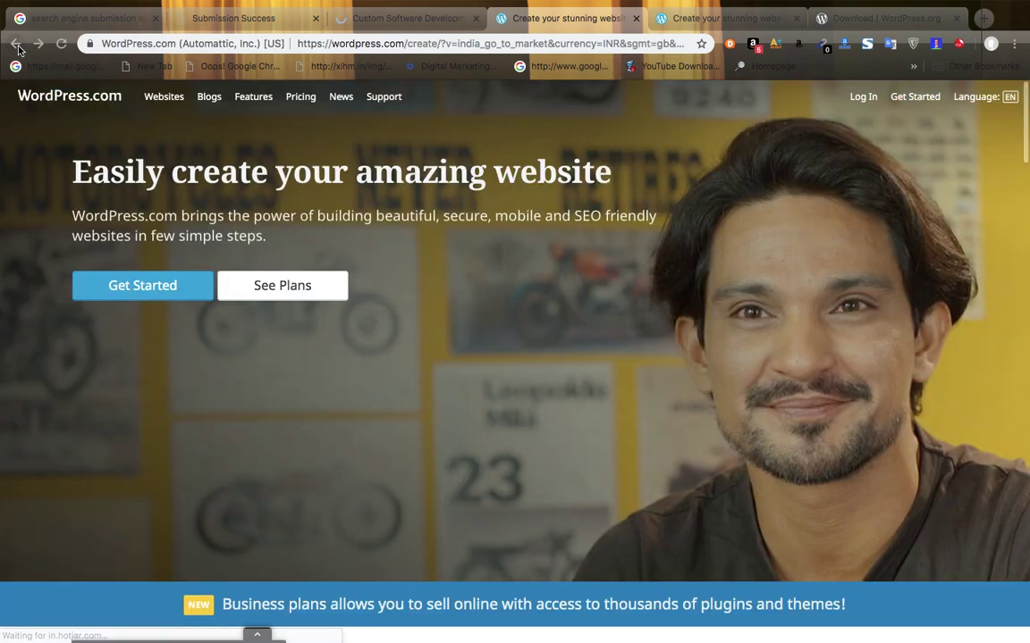
{"action": "left_click", "coordinate": [17, 45]}
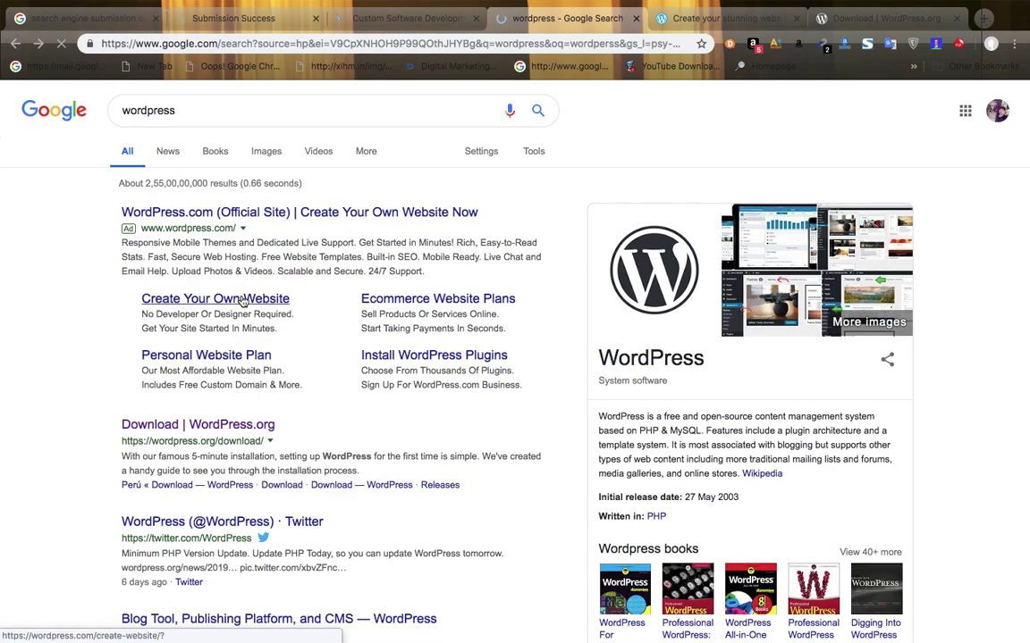
{"action": "left_click", "coordinate": [243, 303]}
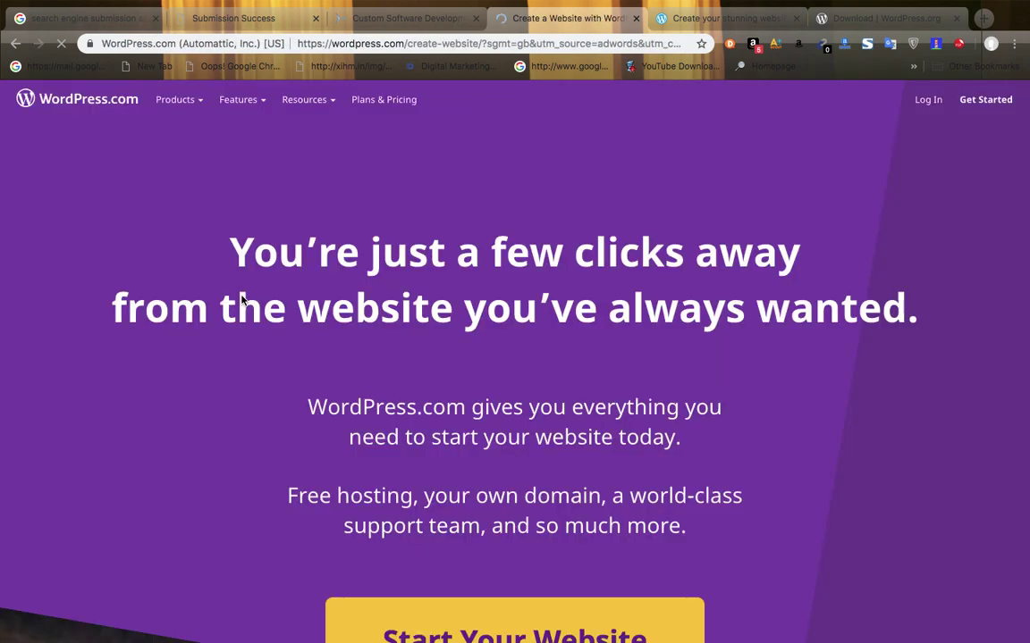
{"action": "left_click", "coordinate": [979, 102]}
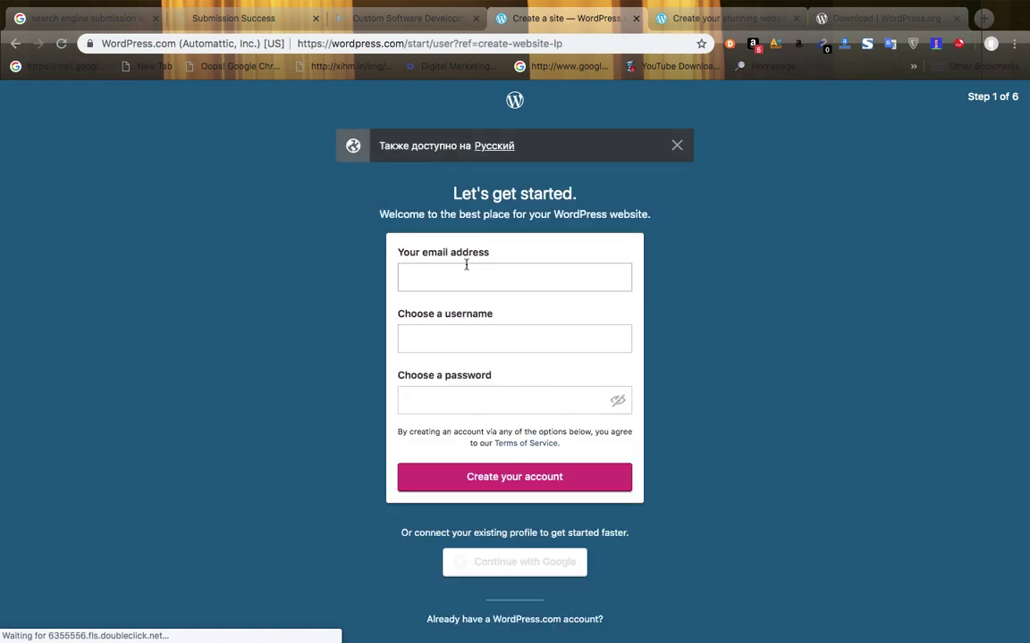
- Enter an email address and a username in the WordPress.com signup form
{"action": "left_click", "coordinate": [459, 270]}
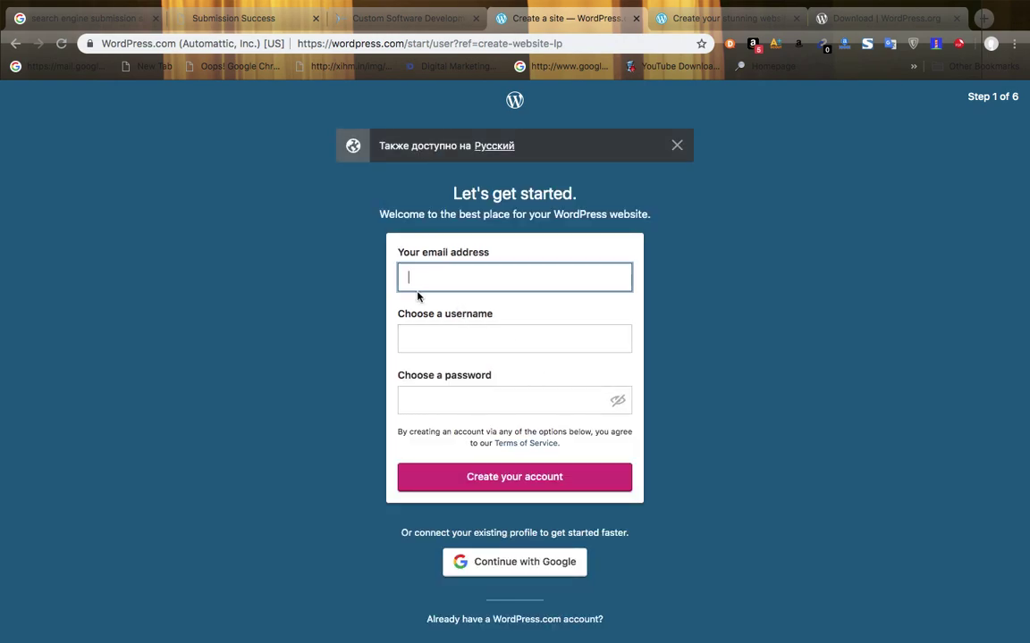
{"action": "left_click", "coordinate": [443, 337]}
{"action": "left_click", "coordinate": [423, 400]}
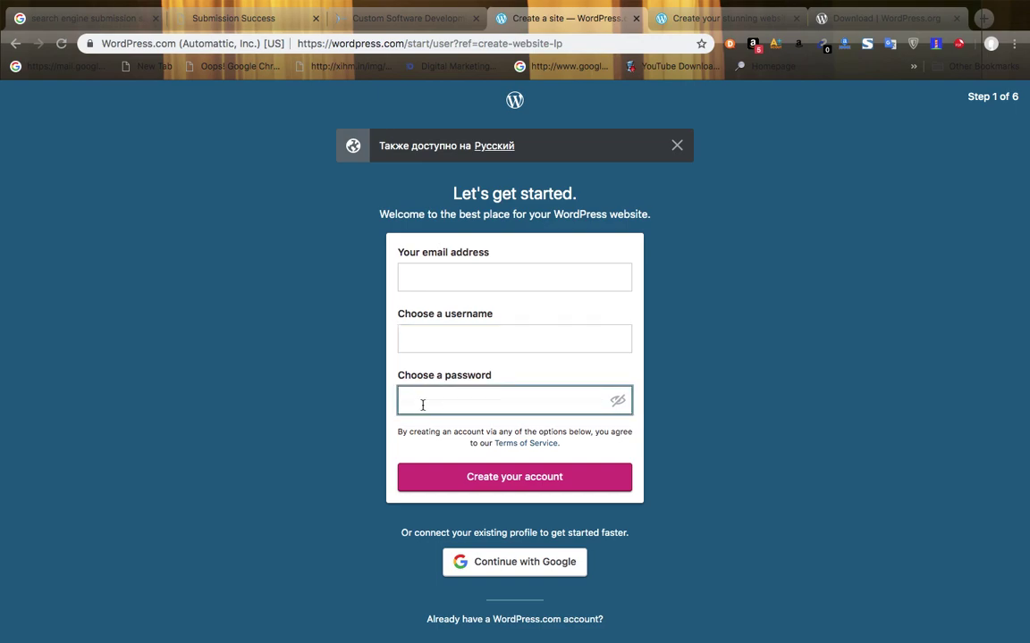
{"action": "left_click", "coordinate": [433, 281]}
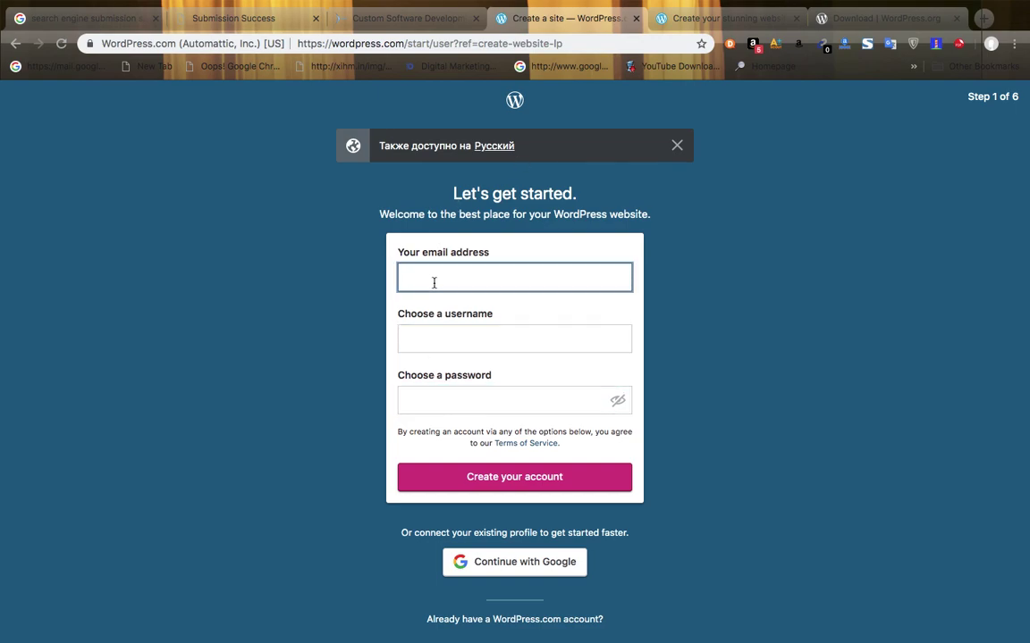
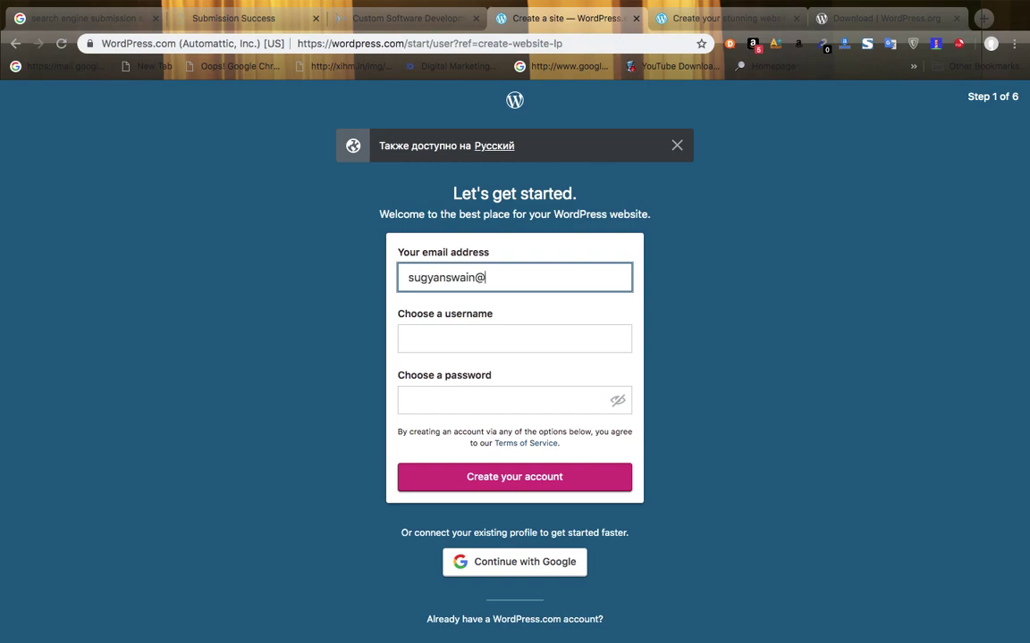
{"action": "left_click", "coordinate": [444, 341]}
{"action": "type", "text": "sugyan"}
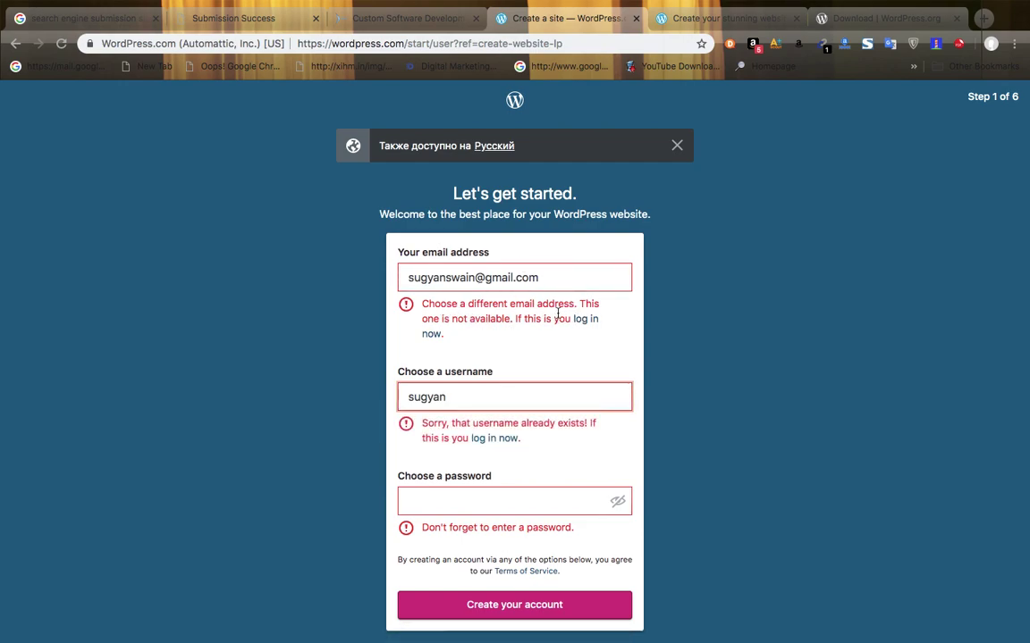
- Dismiss the Russian-language notice and sign up with Google instead, choosing the first account
{"action": "left_click", "coordinate": [678, 146]}
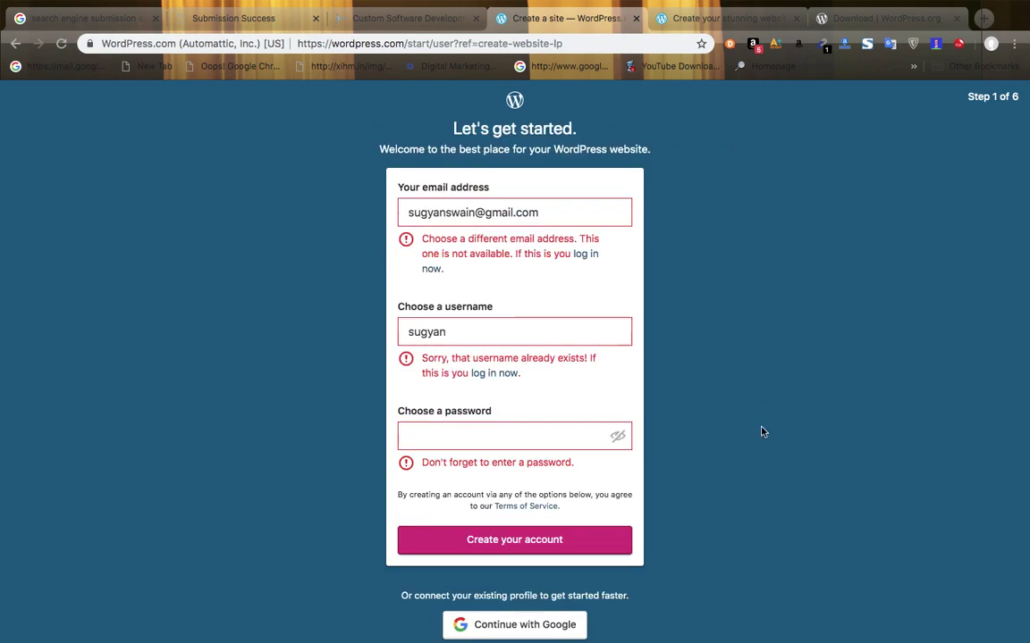
{"action": "scroll", "coordinate": [732, 446], "scroll_direction": "down", "scroll_amount": 1}
{"action": "left_click", "coordinate": [518, 577]}
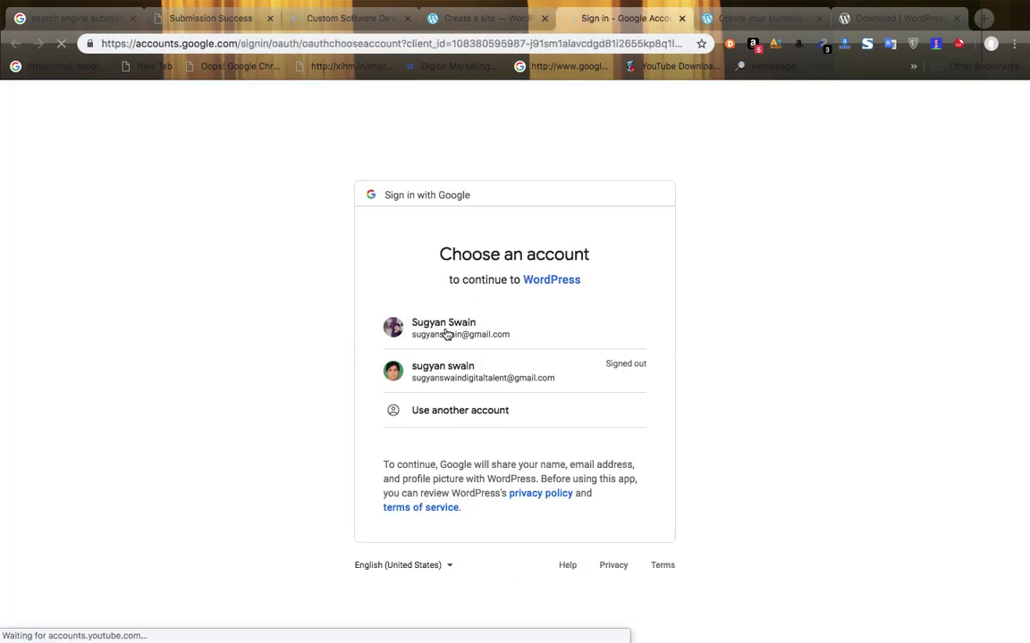
{"action": "left_click", "coordinate": [446, 331]}
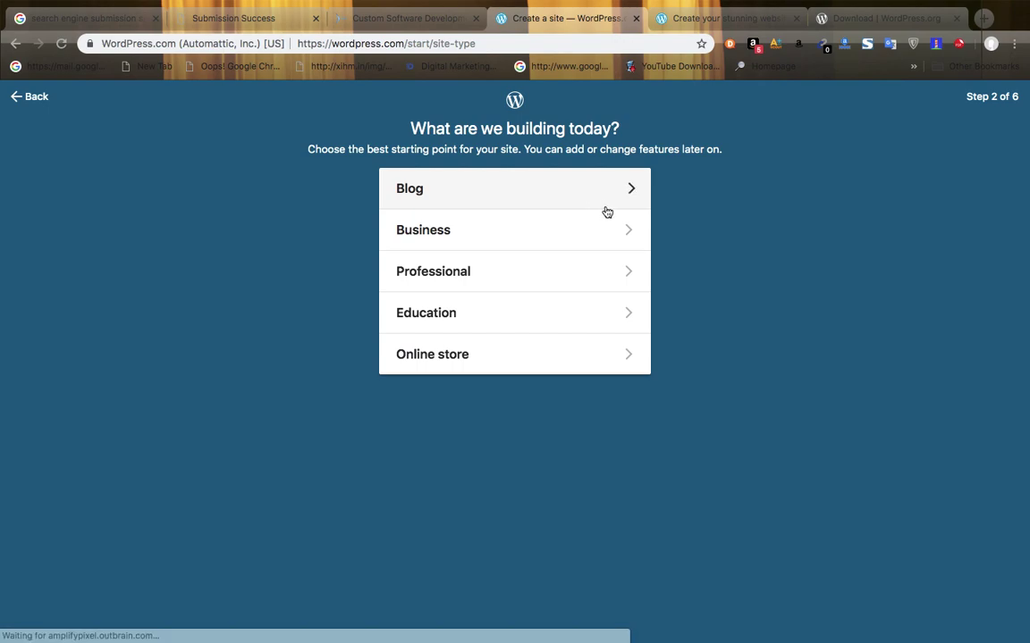
{"action": "left_click", "coordinate": [460, 244]}
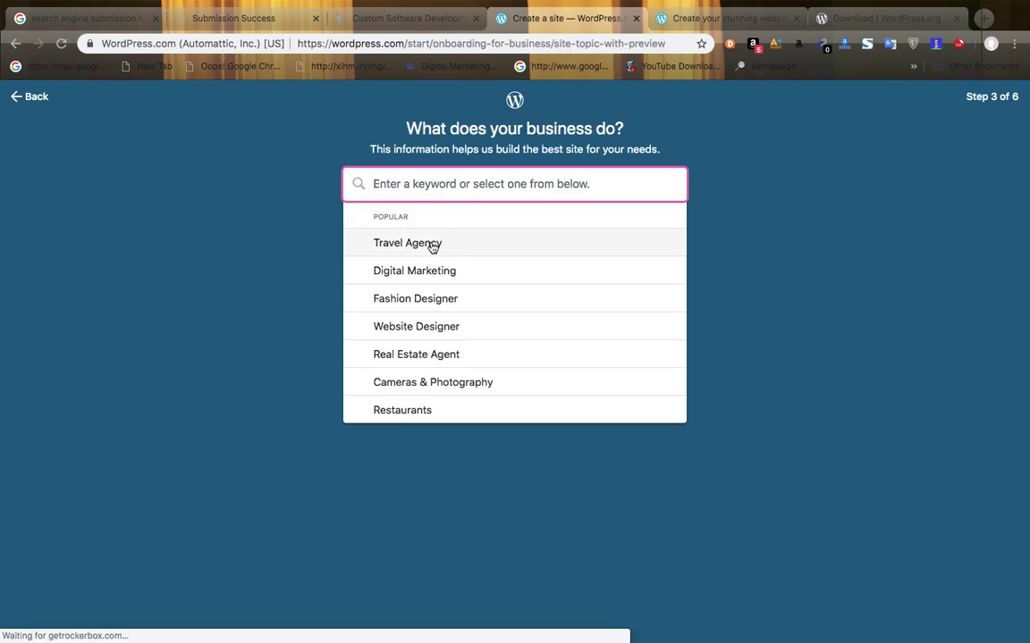
{"action": "left_click", "coordinate": [431, 245]}
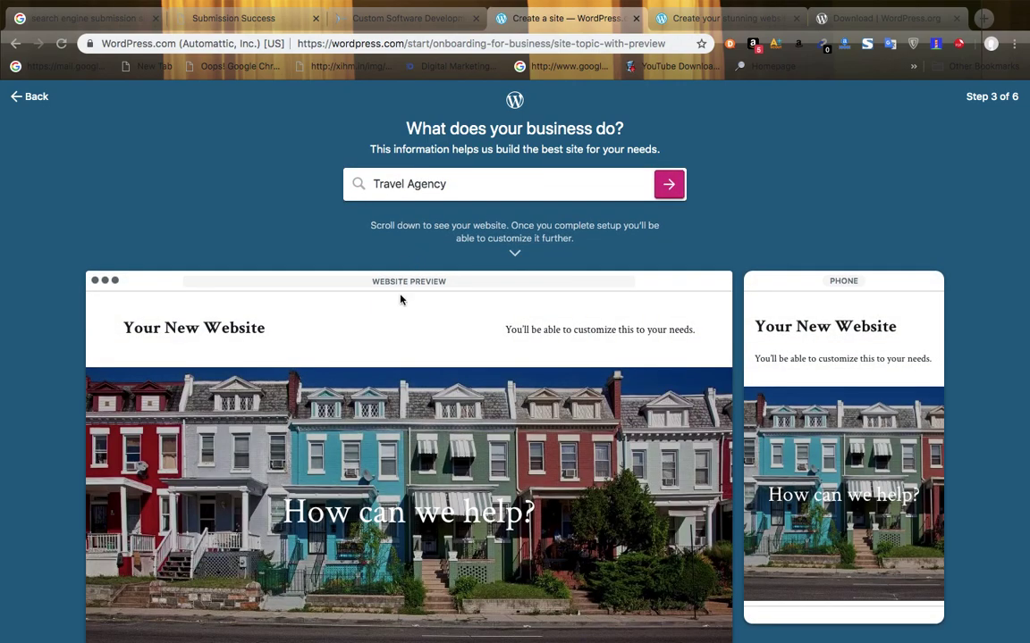
{"action": "scroll", "coordinate": [780, 236], "scroll_direction": "down", "scroll_amount": 5}
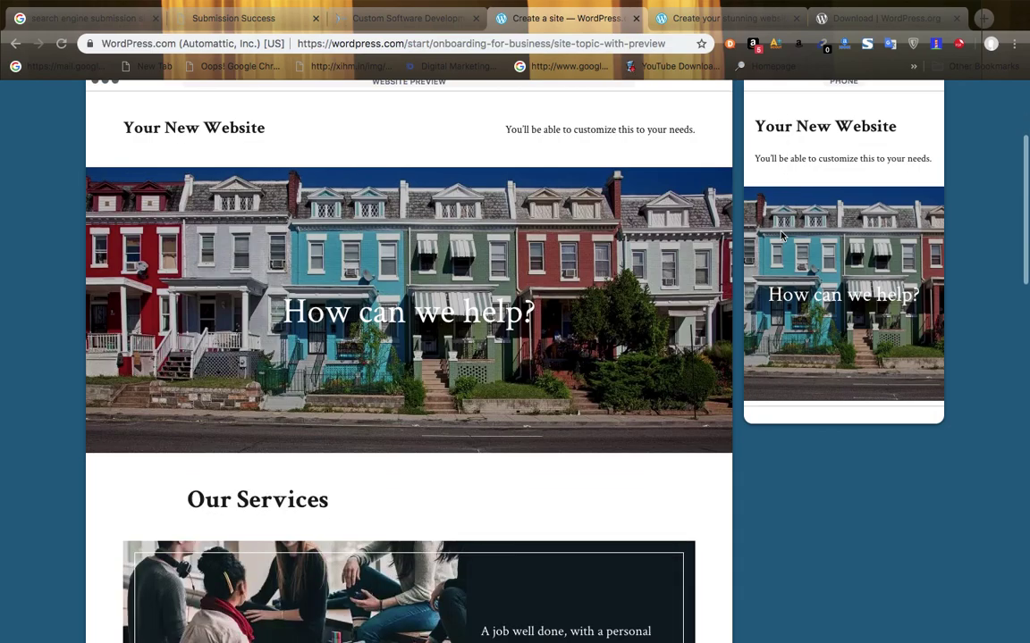
{"action": "scroll", "coordinate": [780, 236], "scroll_direction": "down", "scroll_amount": 8}
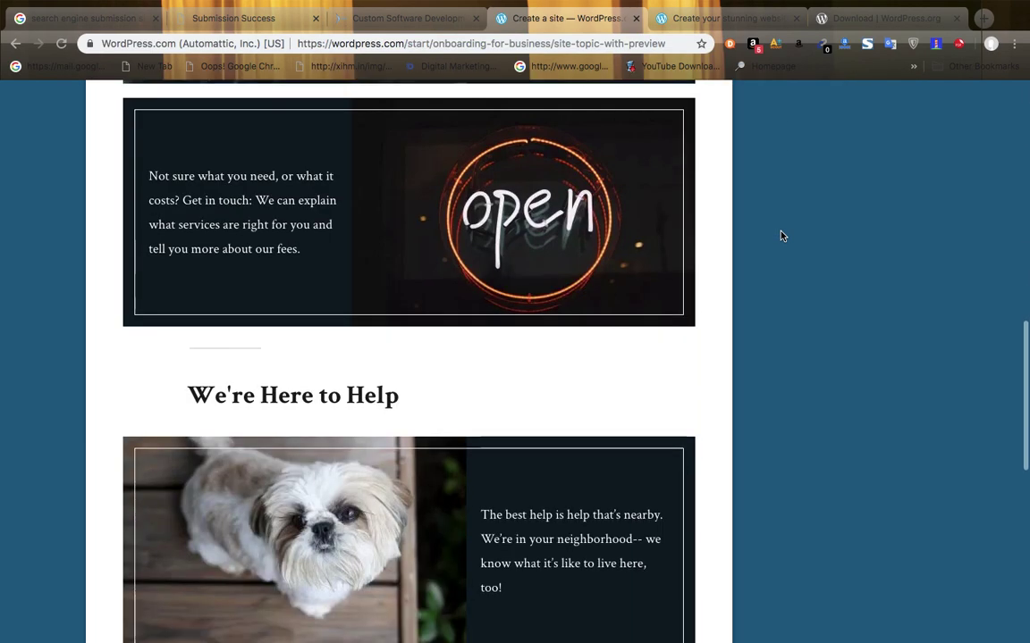
{"action": "scroll", "coordinate": [780, 236], "scroll_direction": "down", "scroll_amount": 5}
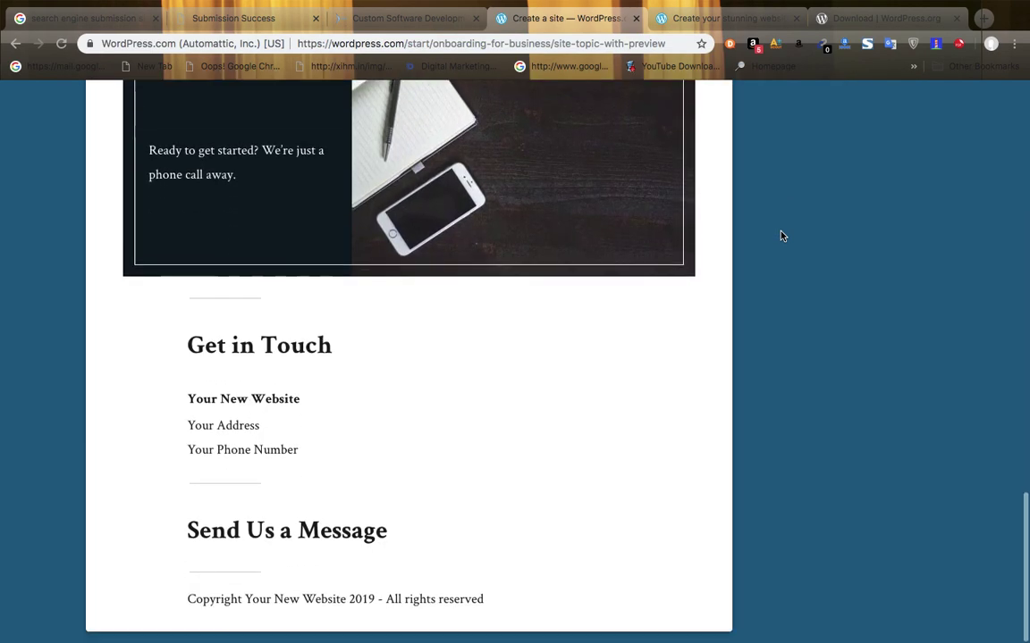
{"action": "scroll", "coordinate": [780, 236], "scroll_direction": "up", "scroll_amount": 7}
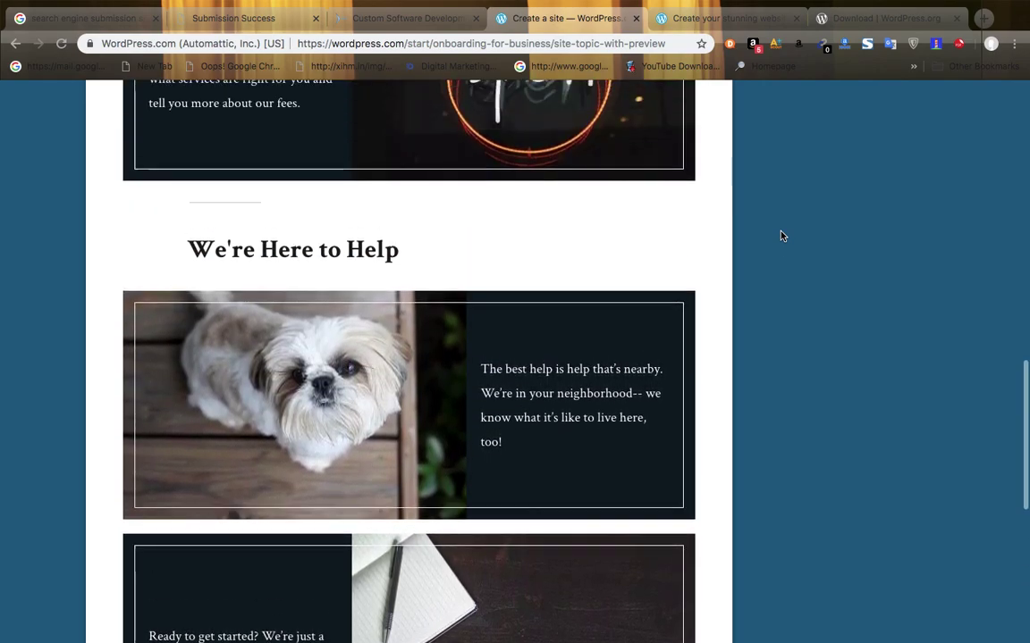
{"action": "scroll", "coordinate": [780, 236], "scroll_direction": "up", "scroll_amount": 8}
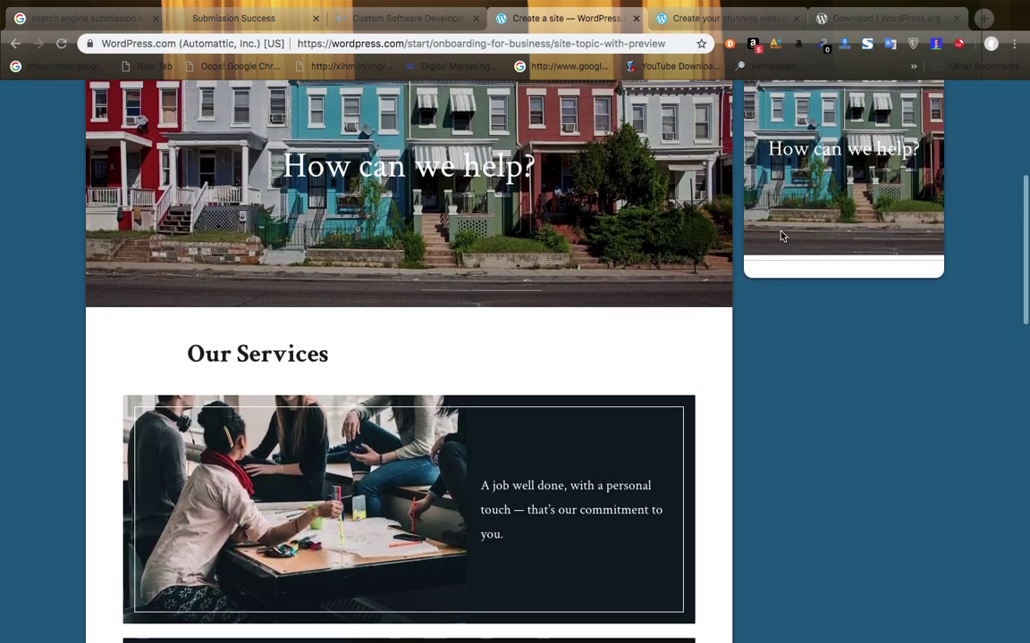
{"action": "scroll", "coordinate": [780, 236], "scroll_direction": "up", "scroll_amount": 2}
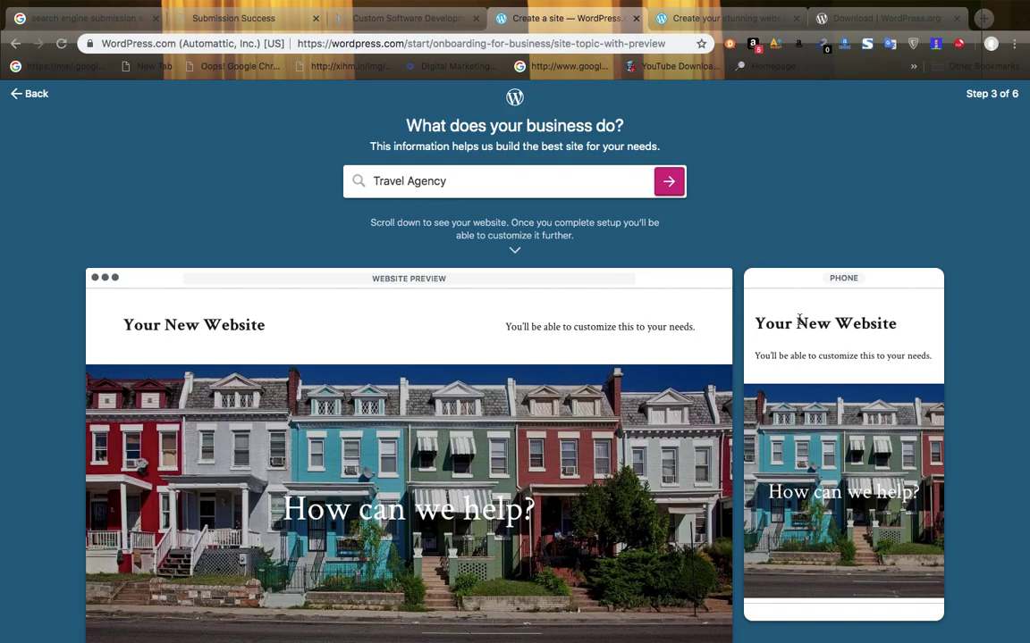
- Advance past Travel Agency to step 4, the site-name page, and bring TextEdit's notes forward
{"action": "left_click", "coordinate": [668, 181]}
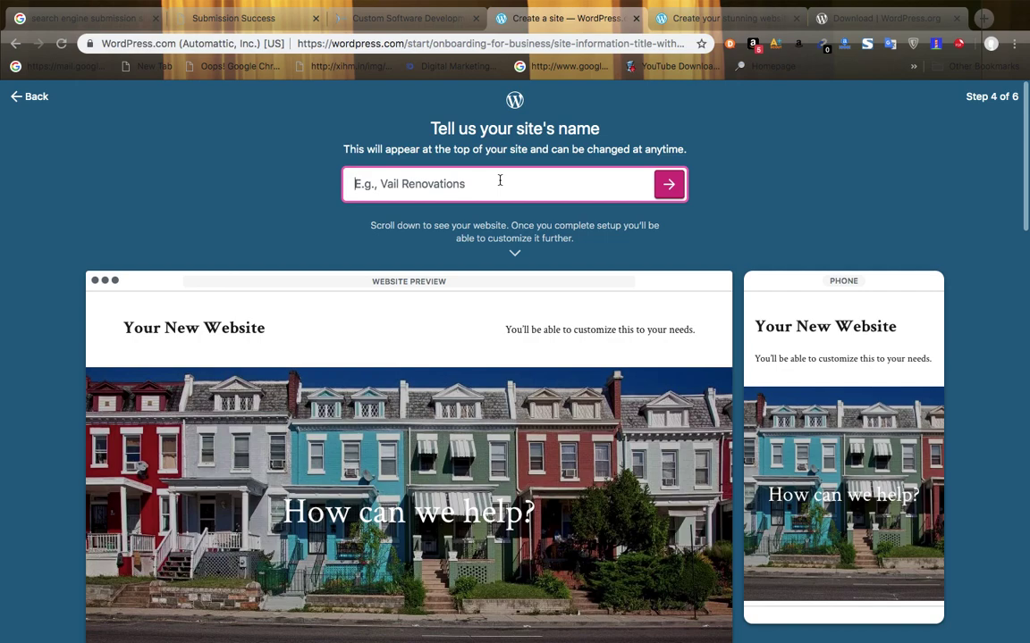
{"action": "mouse_move", "coordinate": [422, 621]}
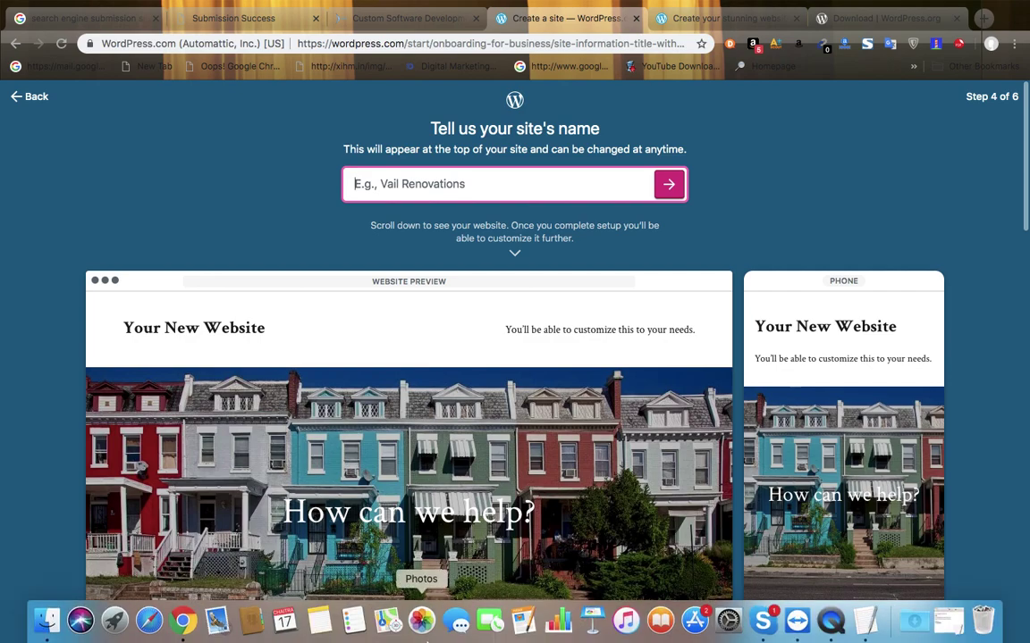
{"action": "left_click", "coordinate": [856, 629]}
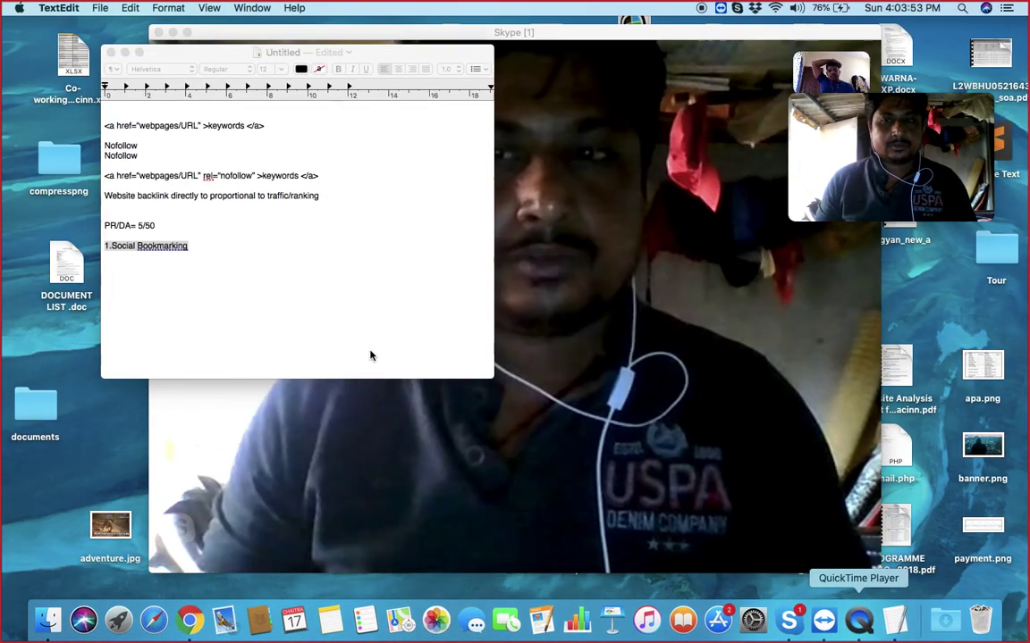
{"action": "left_click", "coordinate": [222, 259]}
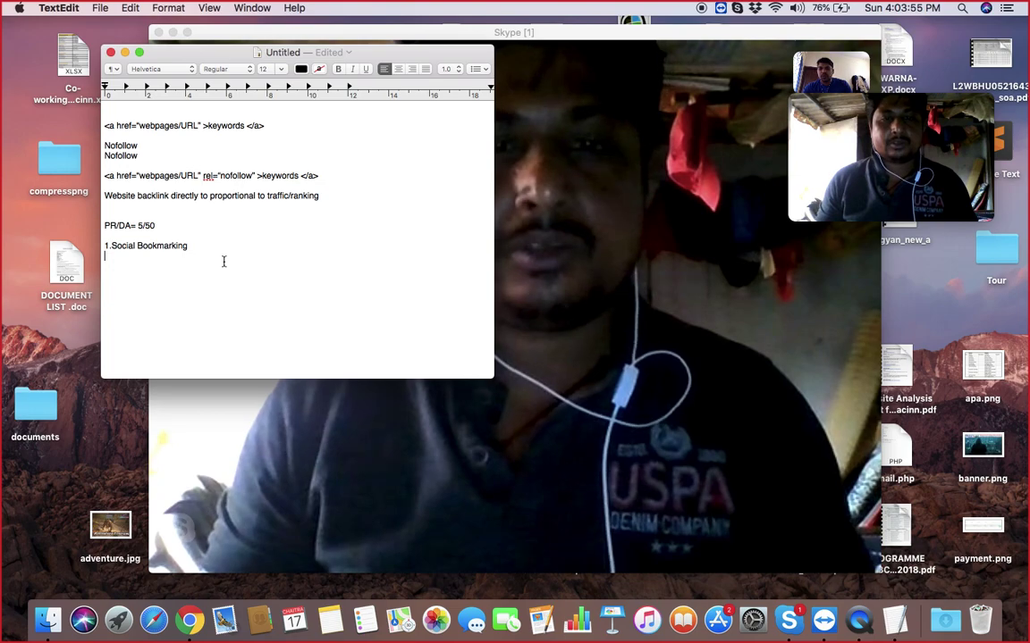
{"action": "key", "text": "Return"}
{"action": "type", "text": "wwww"}
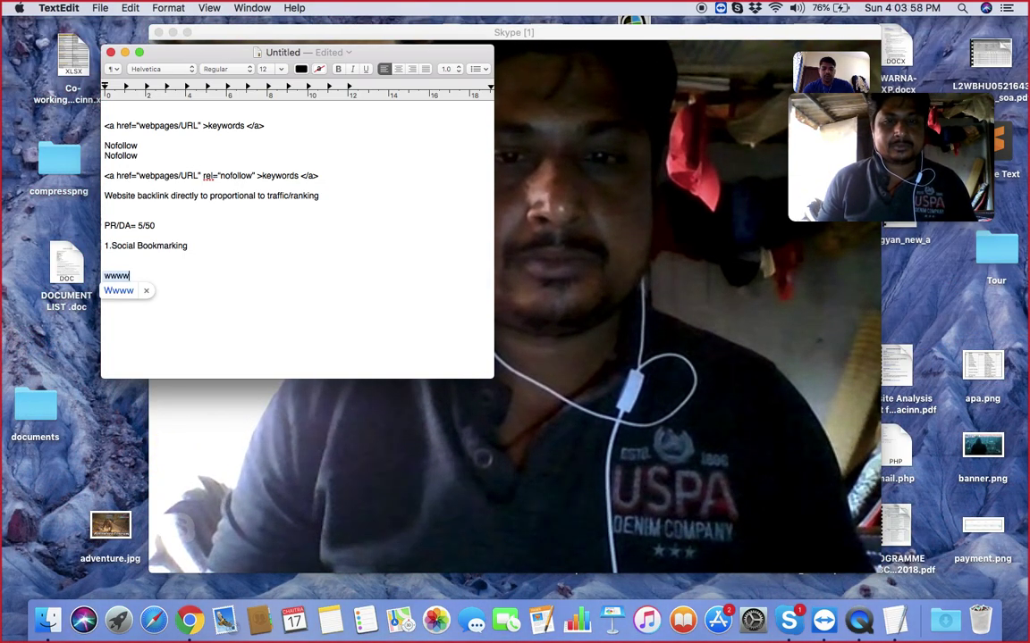
{"action": "key", "text": "BackSpace"}
{"action": "type", "text": "."}
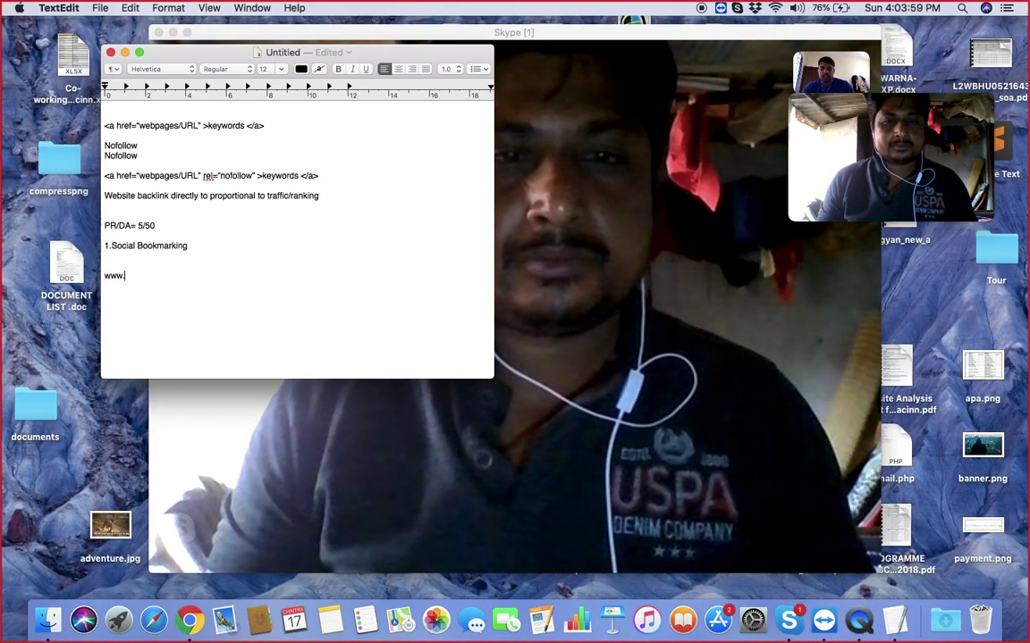
{"action": "type", "text": "x"}
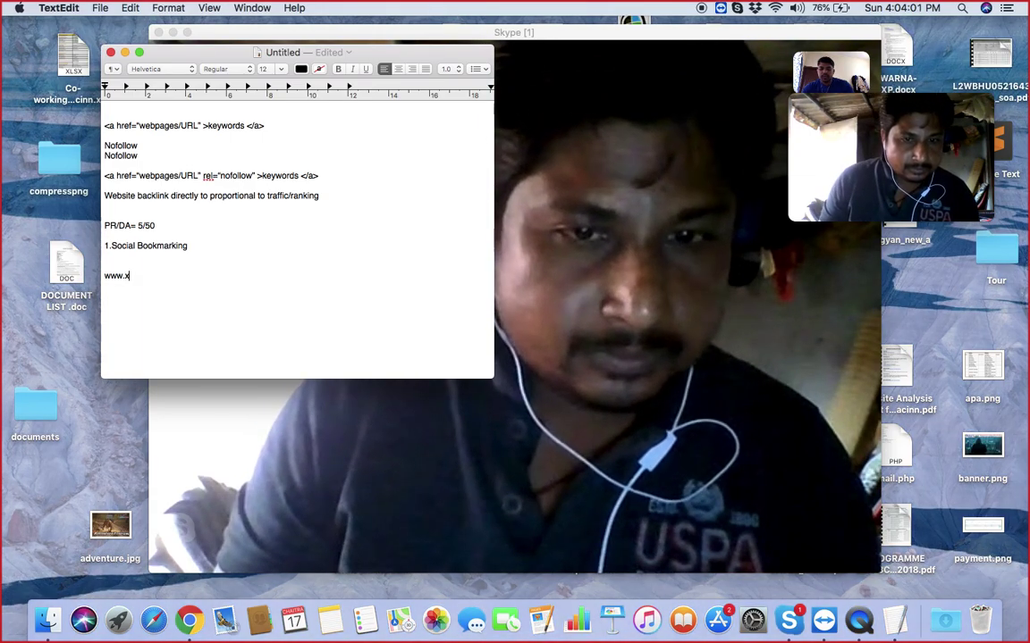
{"action": "type", "text": "yz.com"}
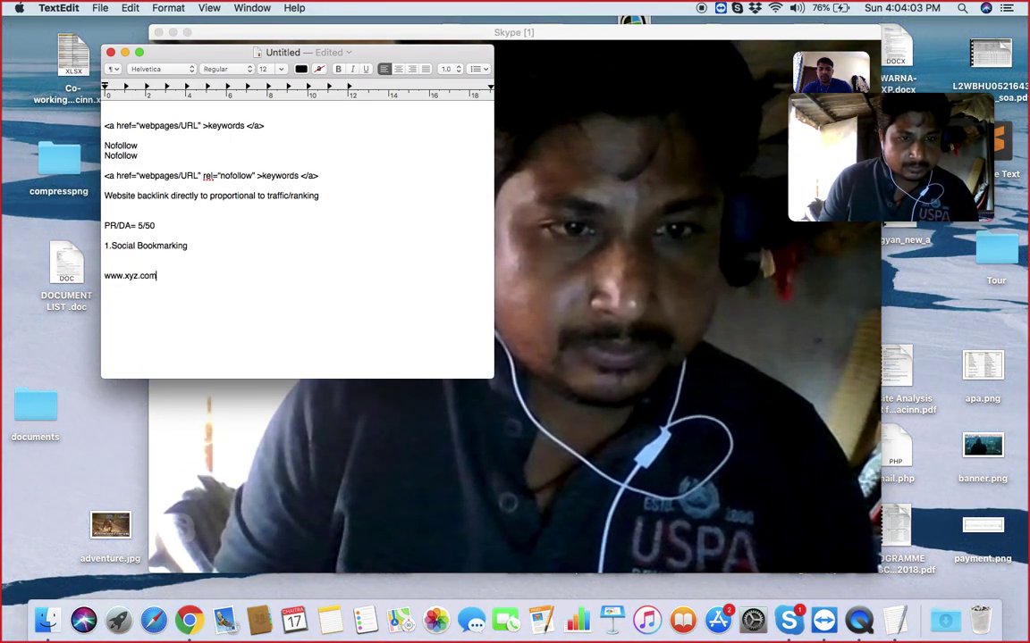
{"action": "double_click", "coordinate": [111, 276]}
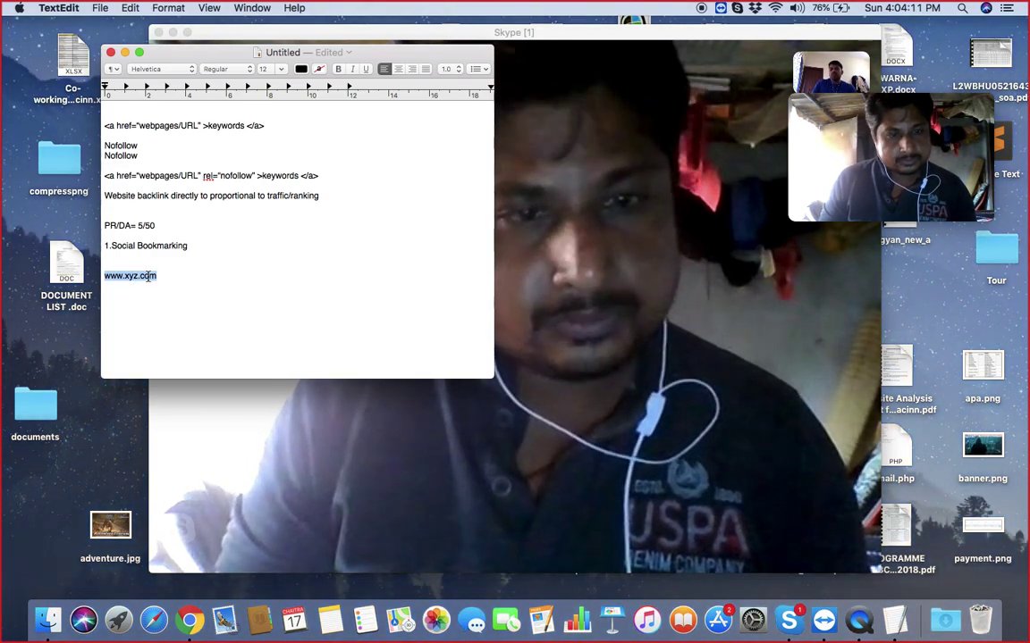
{"action": "left_click", "coordinate": [164, 278]}
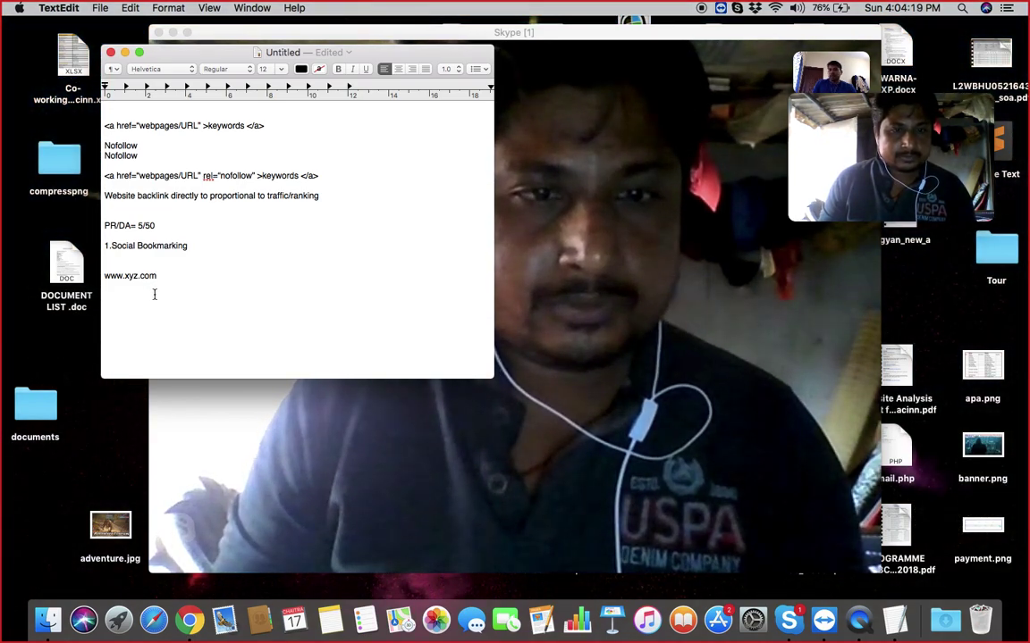
{"action": "triple_click", "coordinate": [148, 280]}
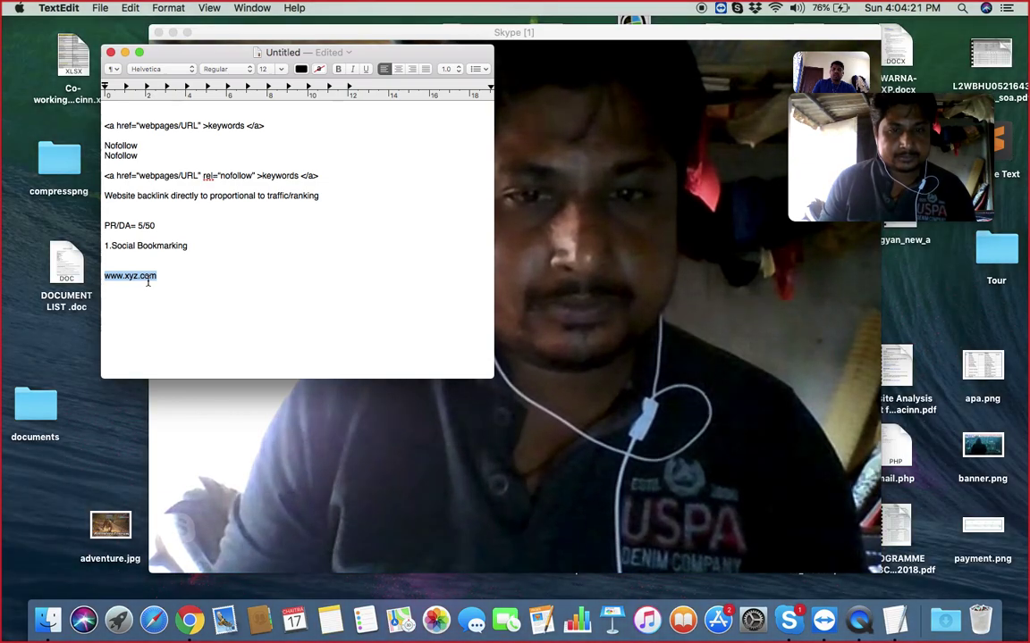
{"action": "left_click", "coordinate": [169, 277]}
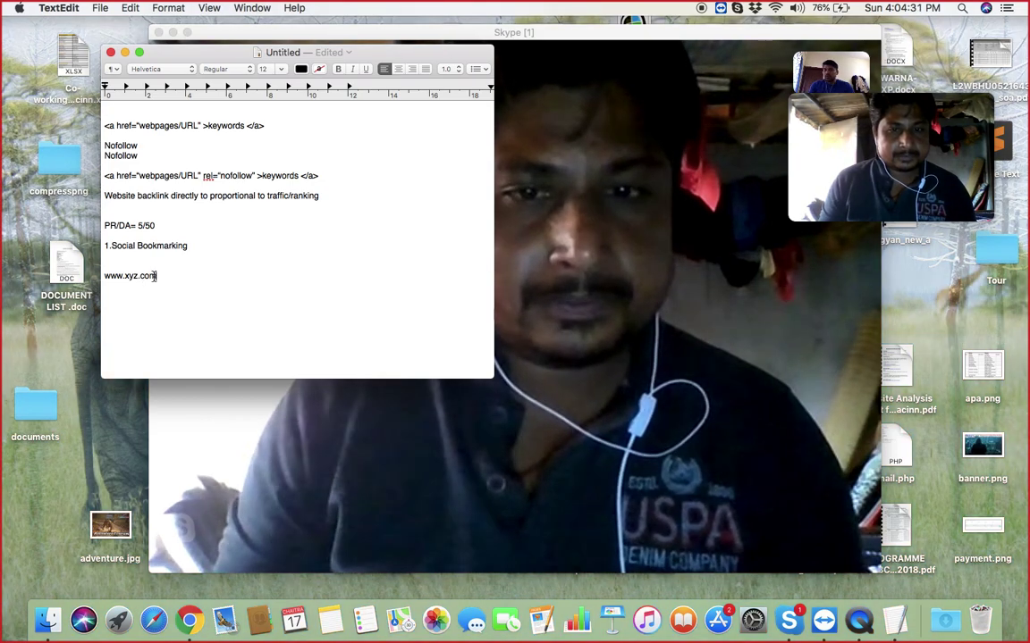
{"action": "left_click_drag", "start_coordinate": [158, 276], "coordinate": [121, 277]}
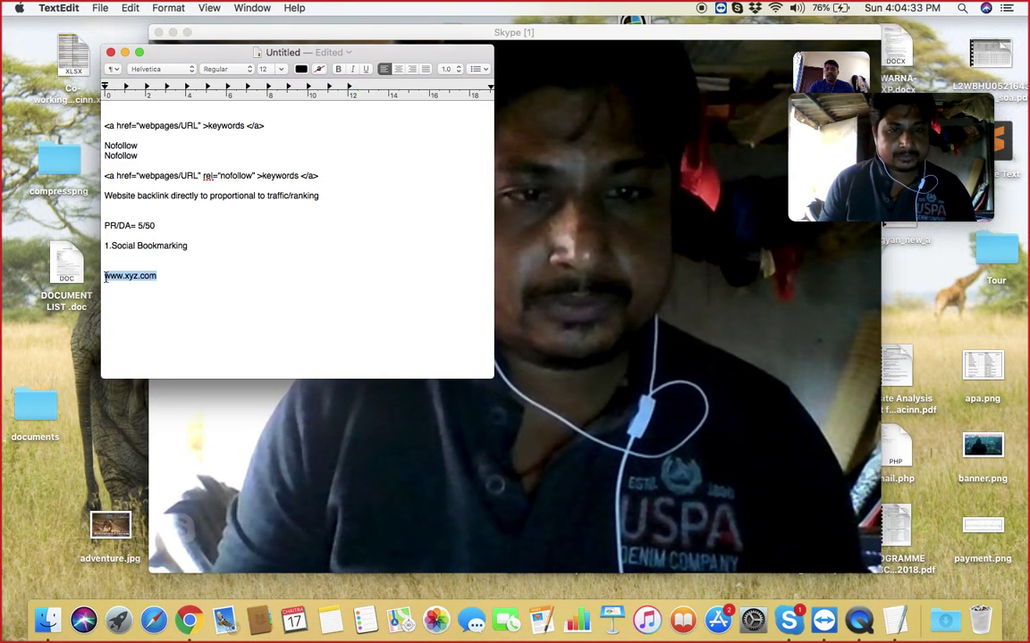
{"action": "left_click", "coordinate": [176, 276]}
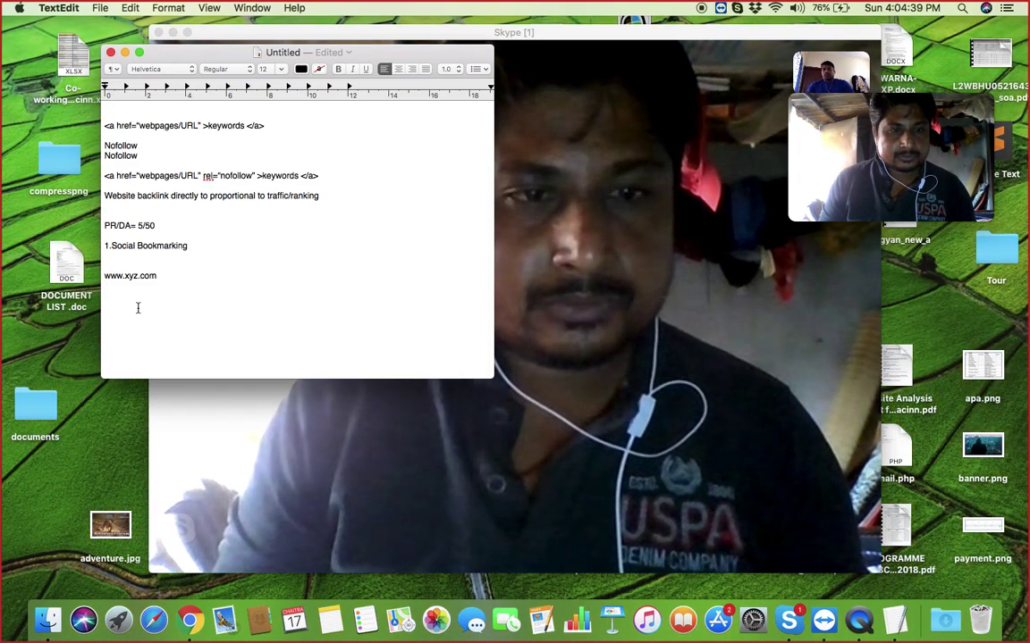
- Add 'http' and 'Https' lines beneath the address, then switch back to Chrome's signup page
{"action": "key", "text": "Return"}
{"action": "key", "text": "Return"}
{"action": "type", "text": "H"}
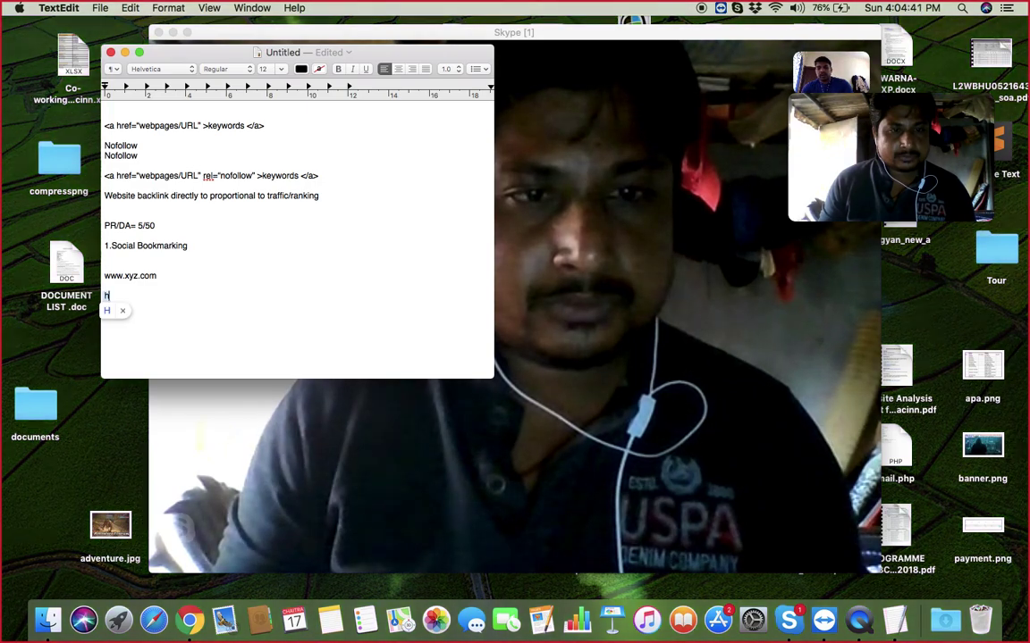
{"action": "key", "text": "BackSpace"}
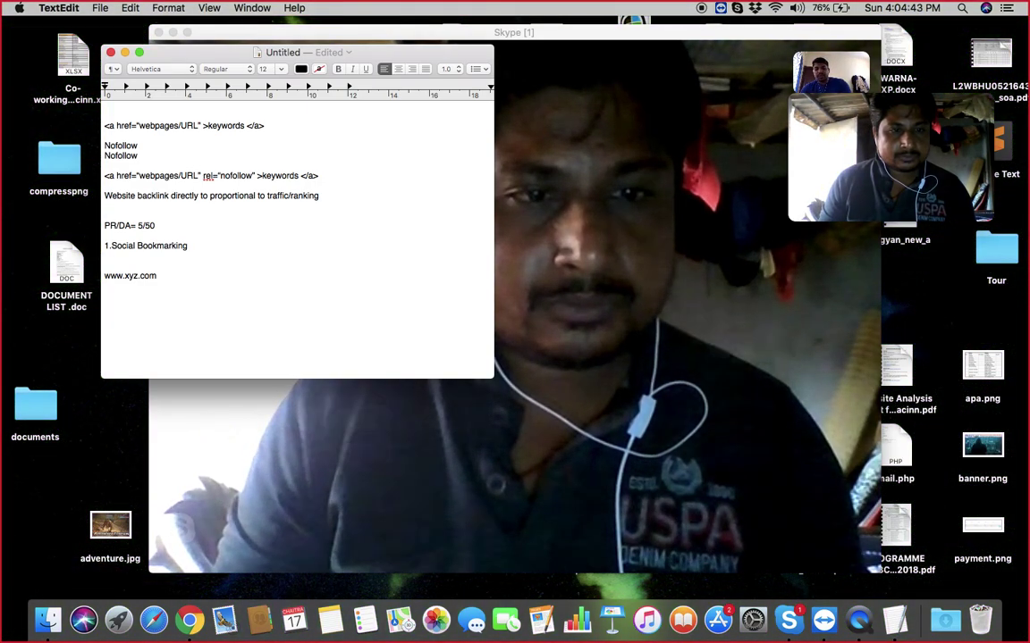
{"action": "type", "text": "http"}
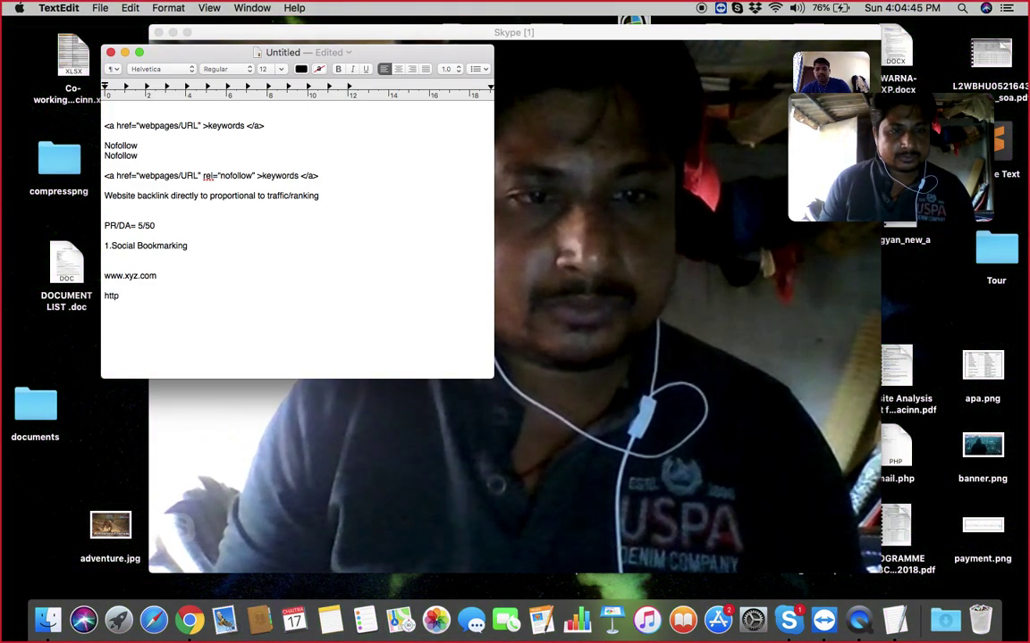
{"action": "key", "text": "Return"}
{"action": "type", "text": "htt"}
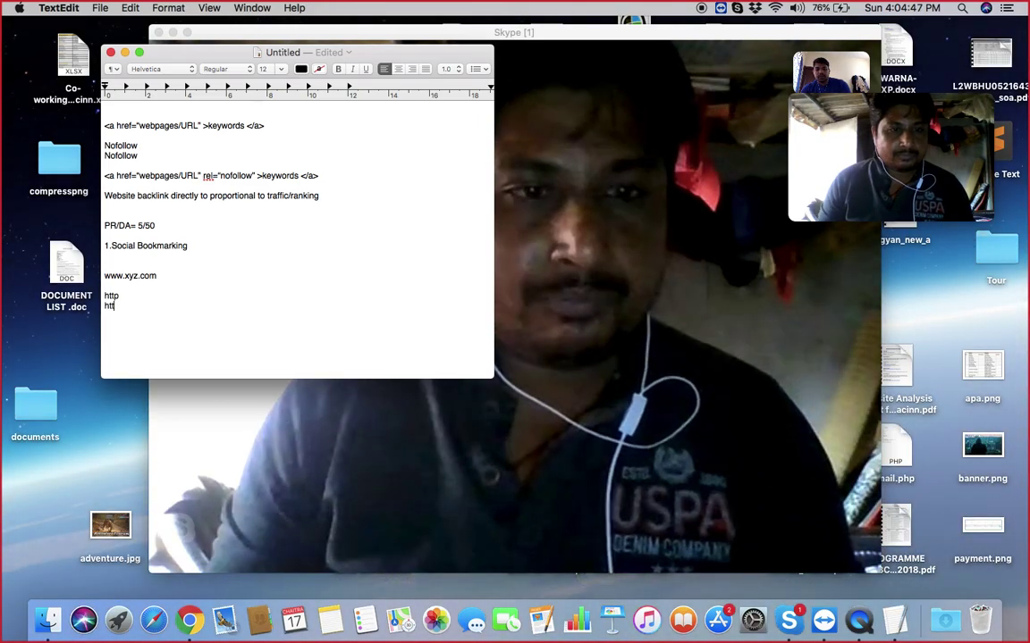
{"action": "type", "text": "ps"}
{"action": "left_click", "coordinate": [128, 295]}
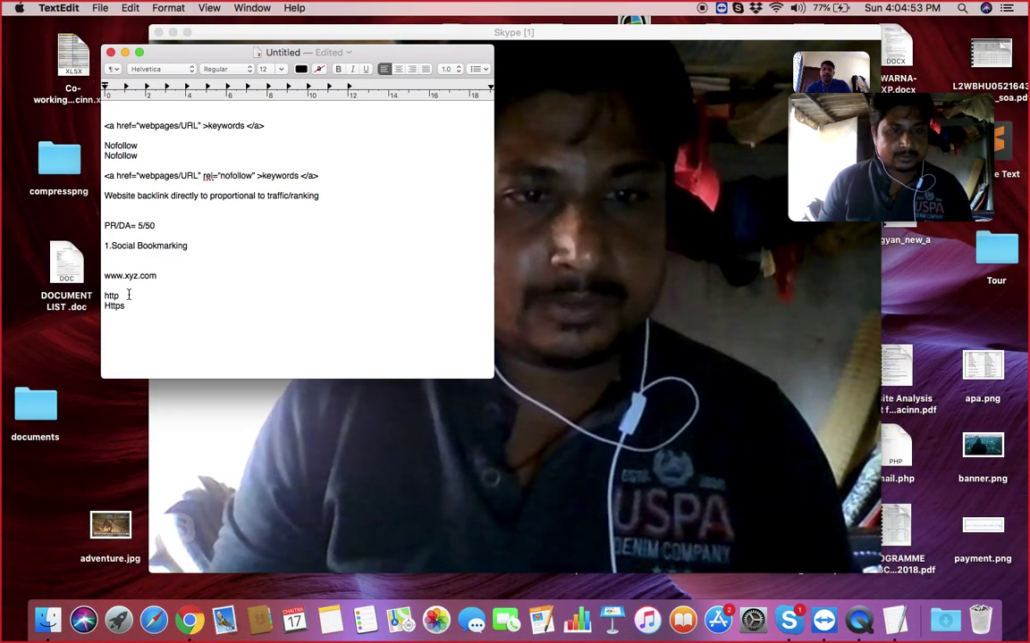
{"action": "left_click", "coordinate": [133, 306]}
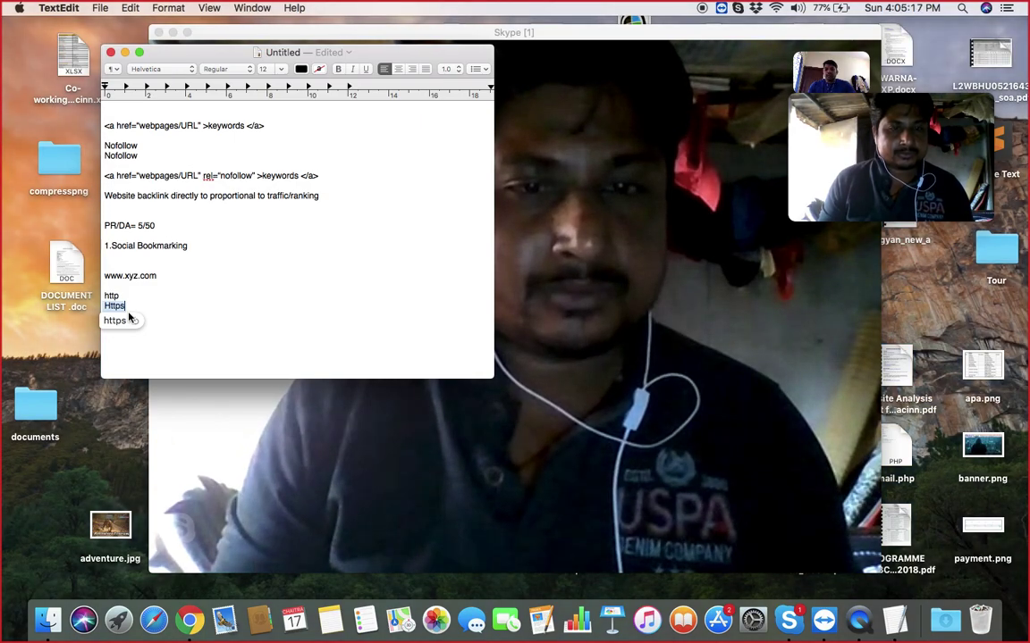
{"action": "left_click", "coordinate": [192, 620]}
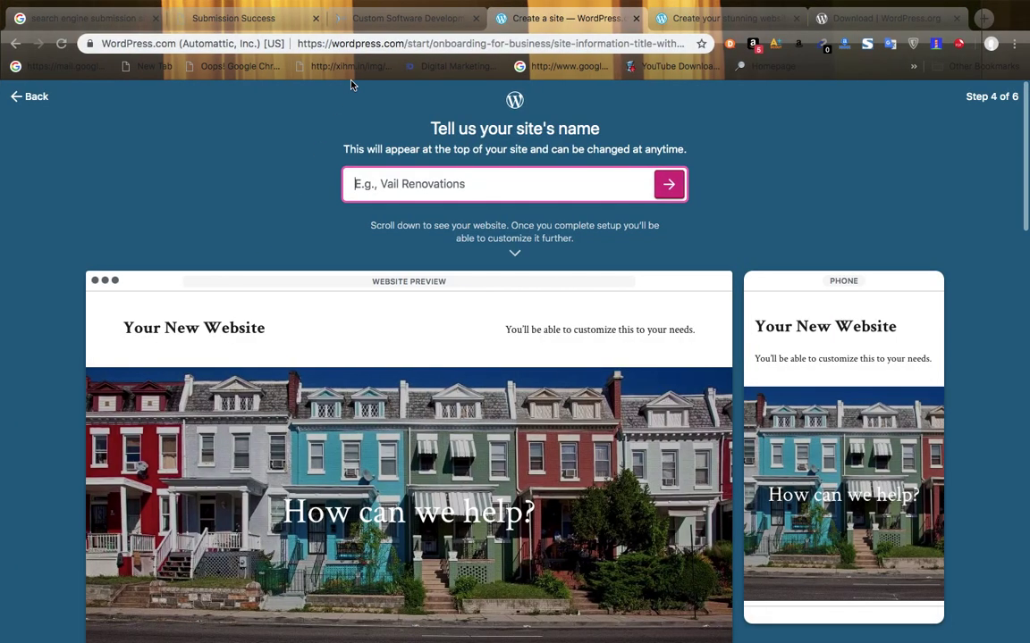
- Check the secure-connection details of sarsoftwares.com's Custom Software Development page, then return to TextEdit
{"action": "left_click", "coordinate": [400, 23]}
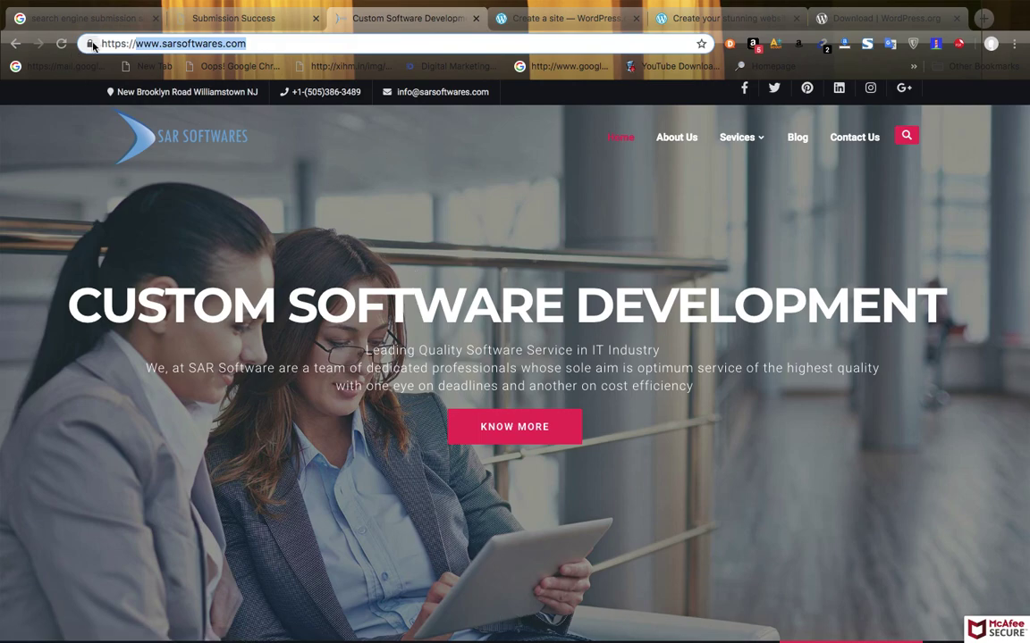
{"action": "left_click", "coordinate": [91, 44]}
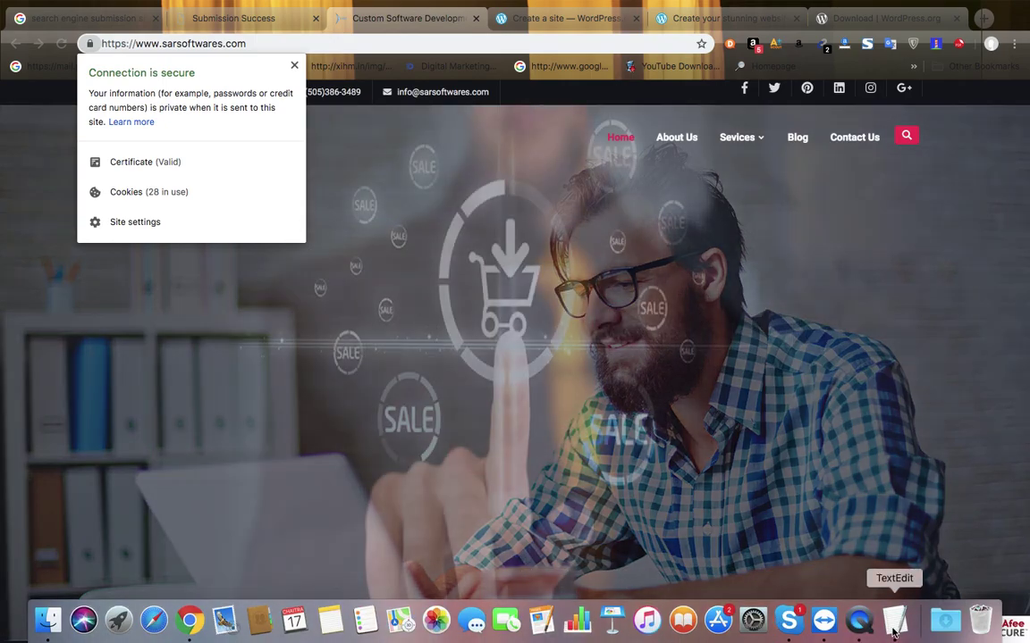
{"action": "left_click", "coordinate": [894, 621]}
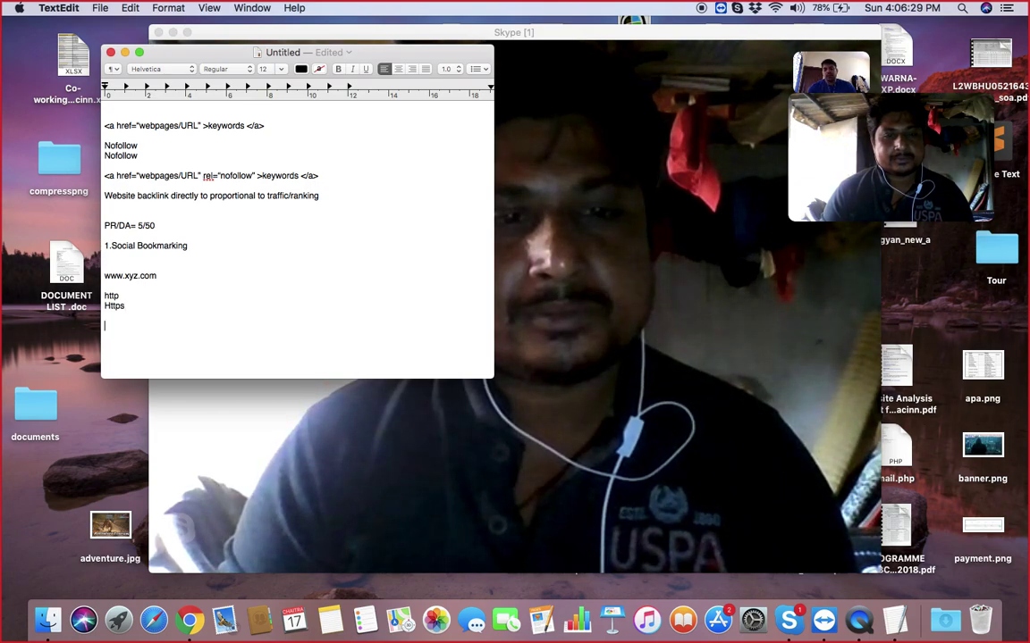
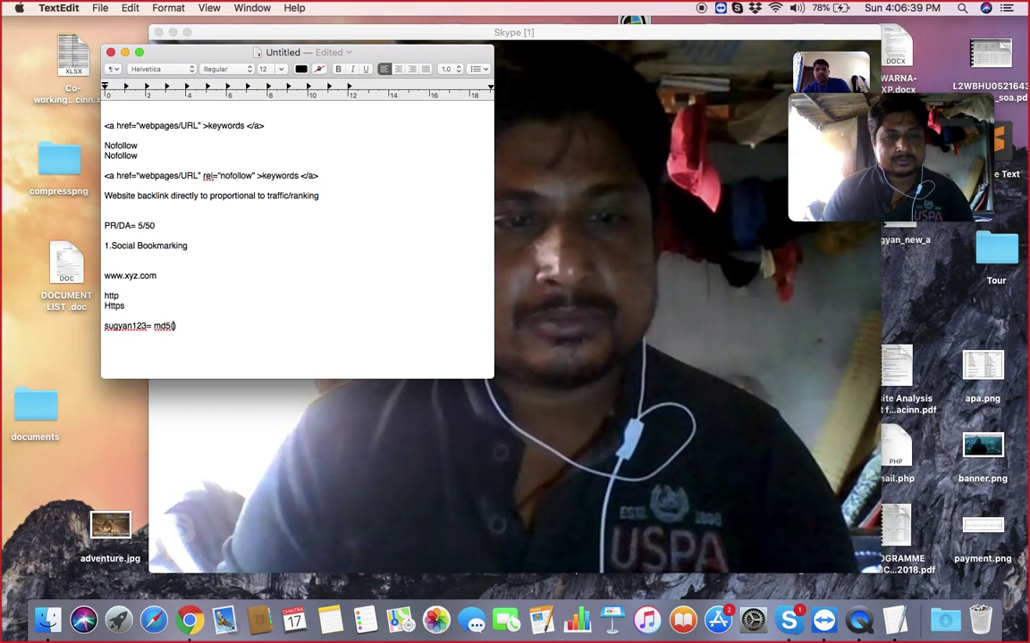
- Type trial code lines into the notes: an md5($) assignment, 'int a' and 'a='
{"action": "key", "text": "Left"}
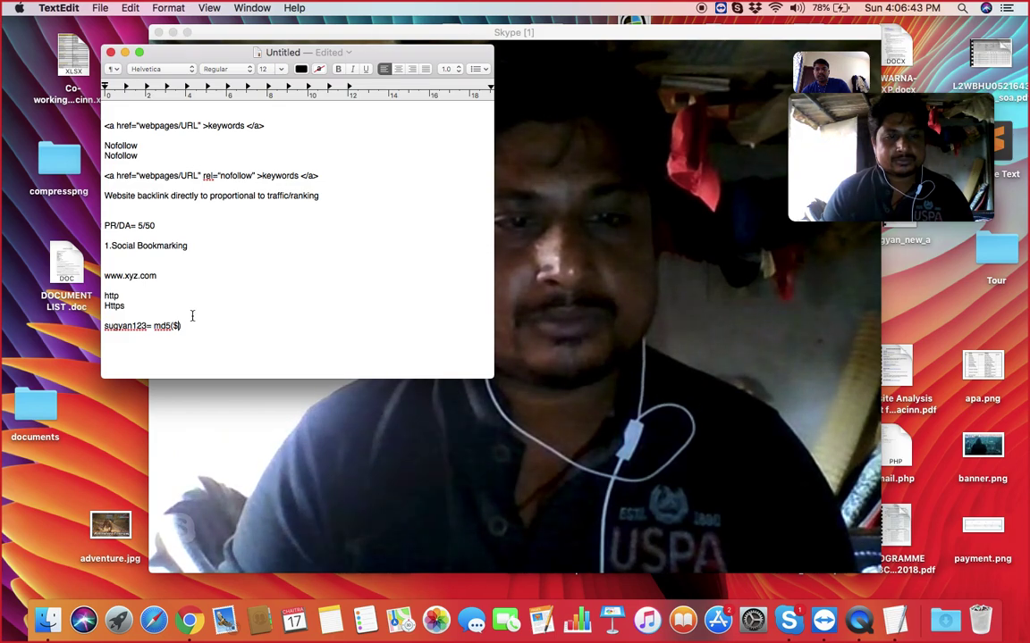
{"action": "key", "text": "super+Left"}
{"action": "key", "text": "Return"}
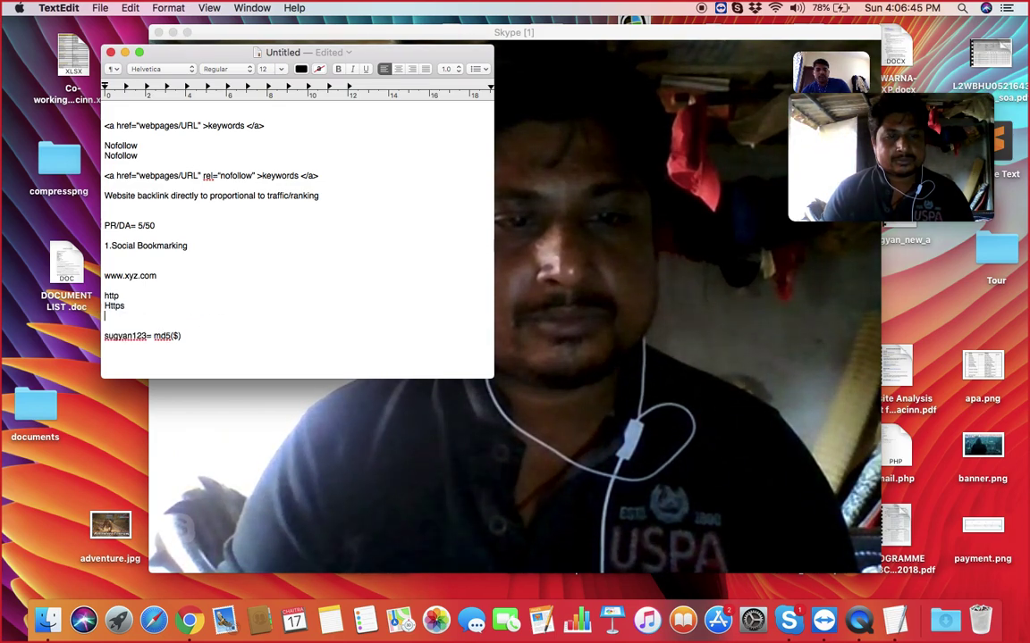
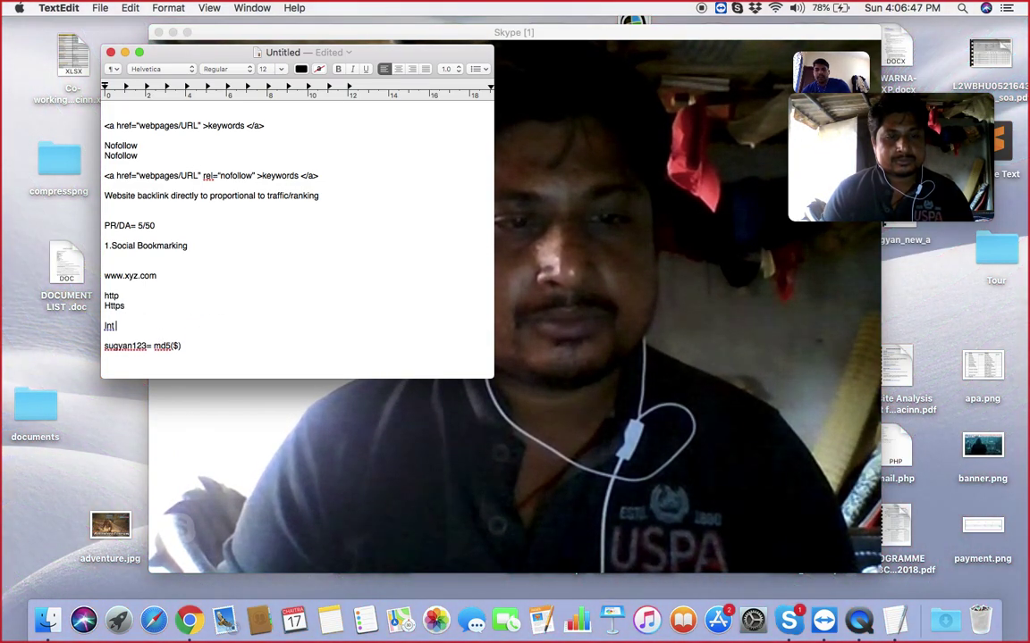
{"action": "key", "text": "BackSpace"}
{"action": "key", "text": "BackSpace"}
{"action": "key", "text": "BackSpace"}
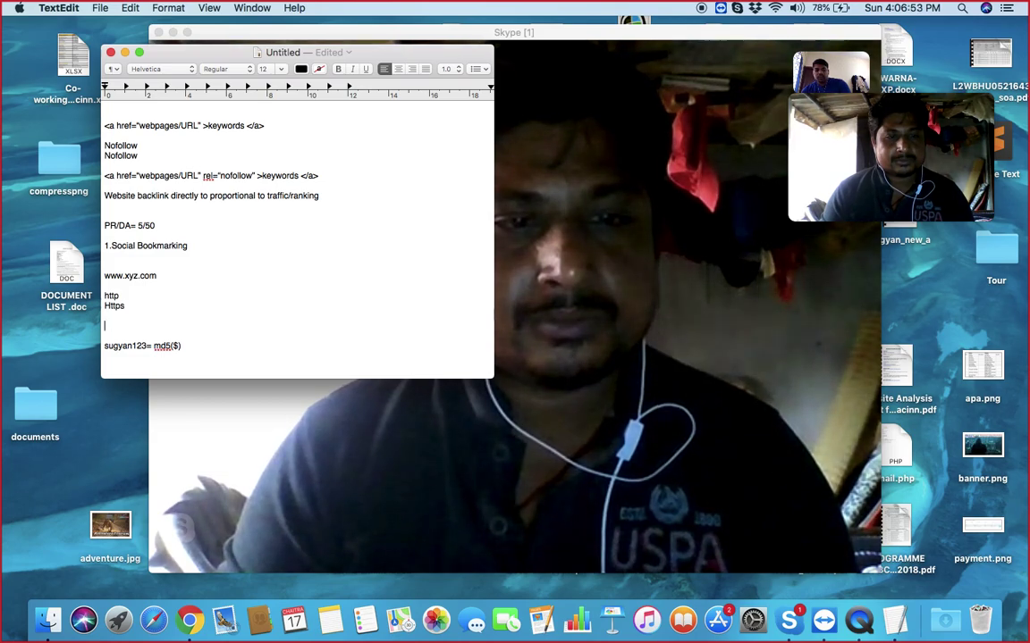
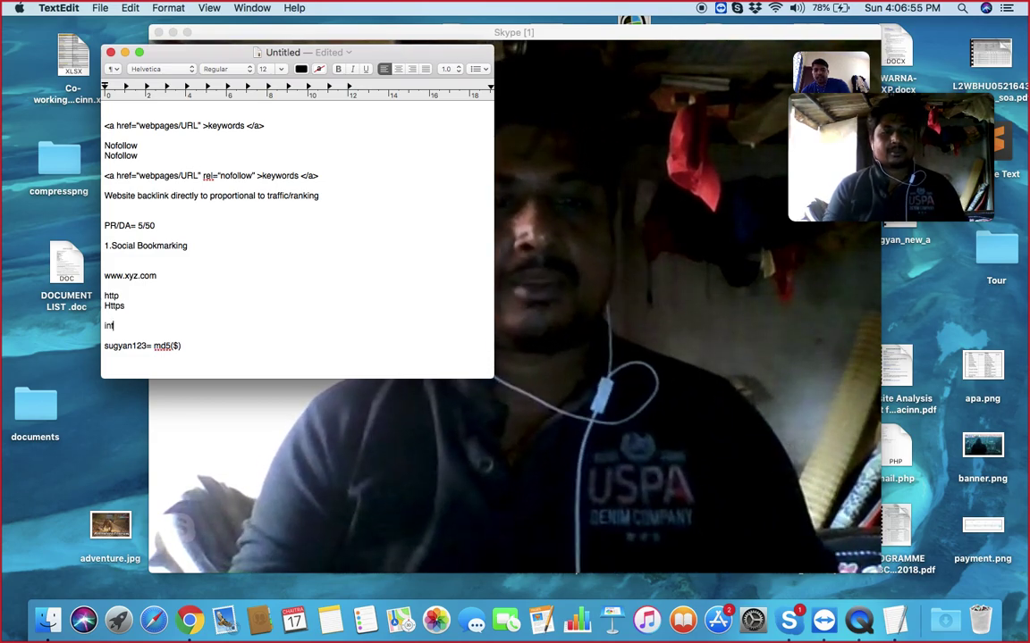
{"action": "key", "text": "Return"}
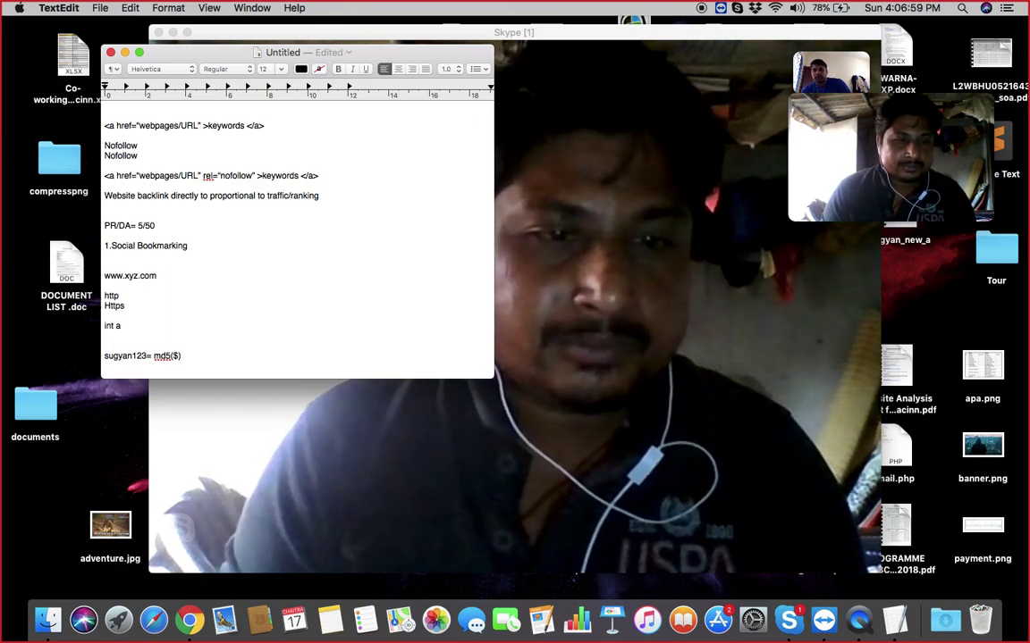
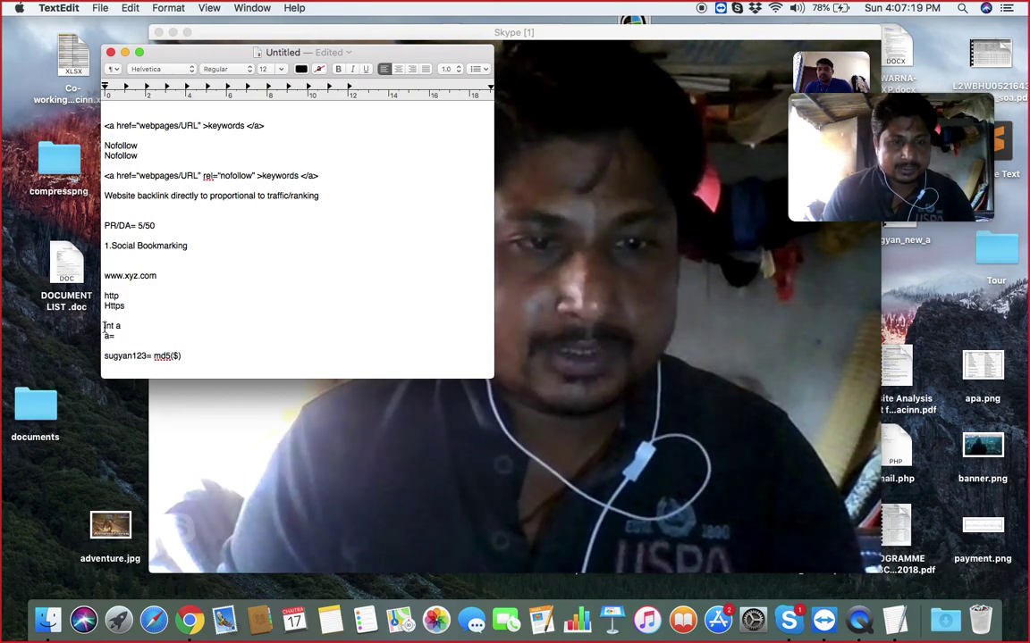
- Delete the int a, a= and md5 lines so the notes end at http/Https
{"action": "left_click_drag", "start_coordinate": [105, 327], "coordinate": [116, 337]}
{"action": "key", "text": "BackSpace"}
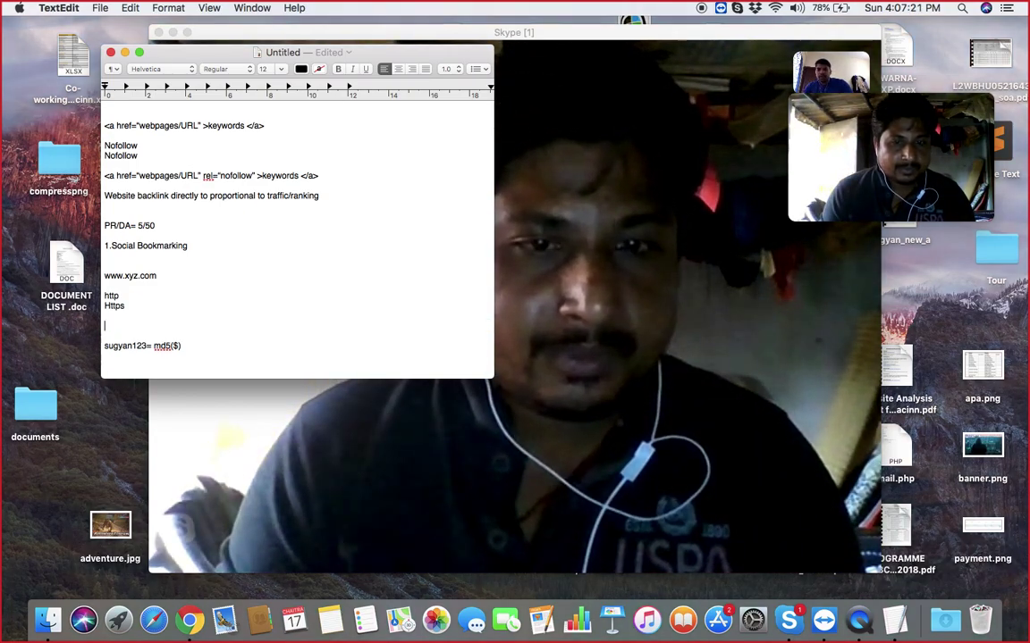
{"action": "left_click", "coordinate": [190, 345]}
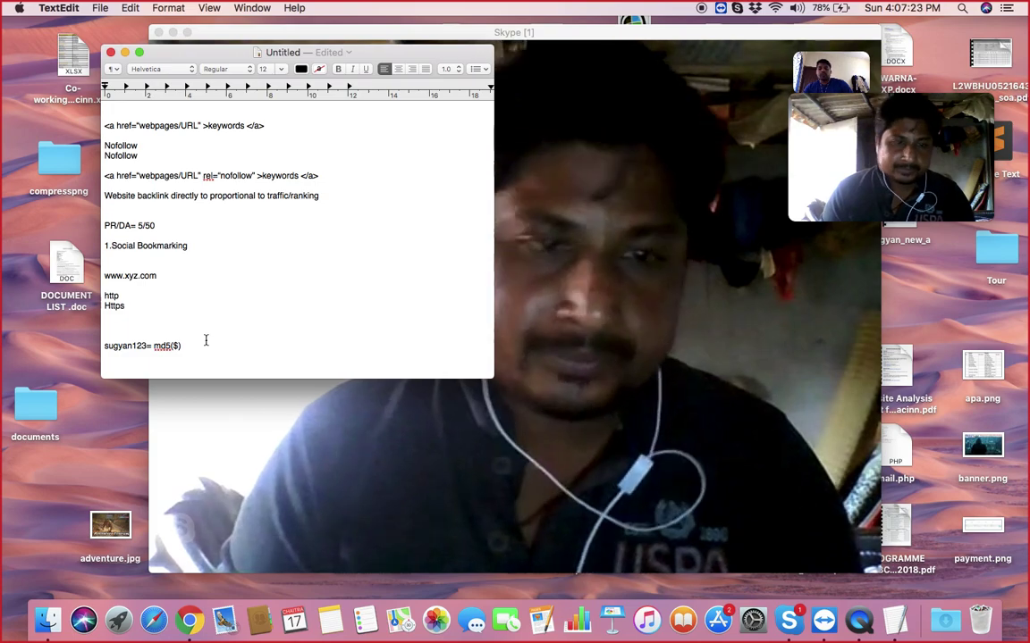
{"action": "left_click_drag", "start_coordinate": [189, 345], "coordinate": [105, 345]}
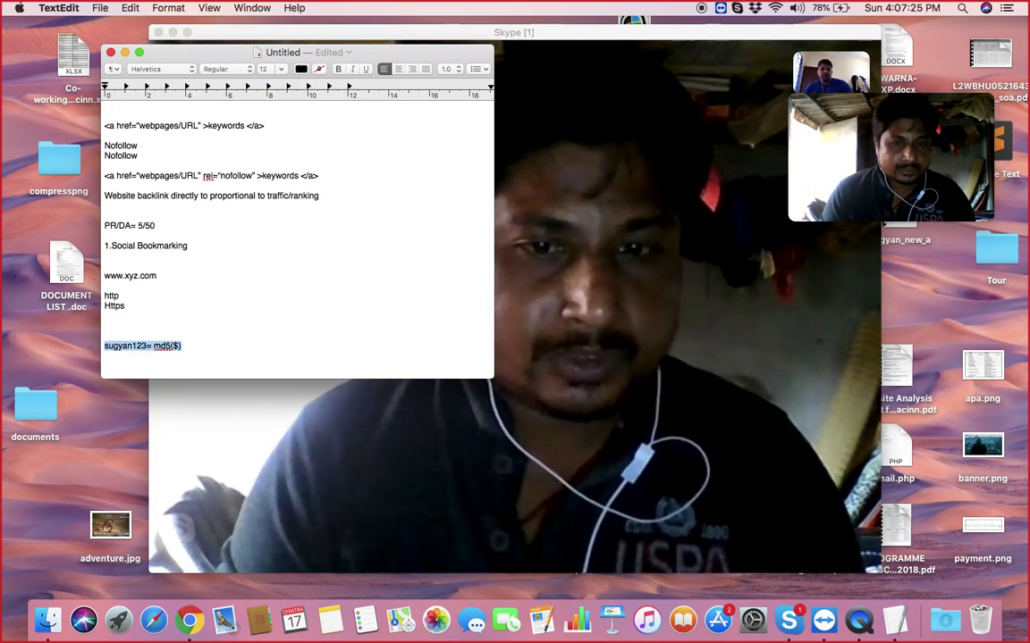
{"action": "key", "text": "BackSpace"}
{"action": "key", "text": "BackSpace"}
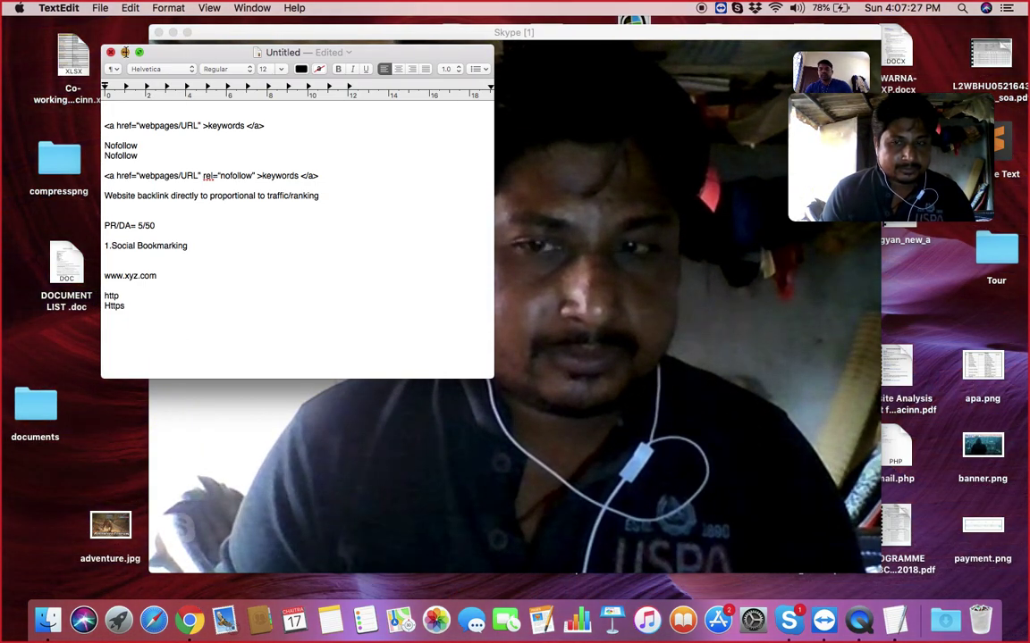
- Minimise TextEdit and bring Chrome's WordPress site creation tab to the front
{"action": "left_click", "coordinate": [125, 52]}
{"action": "left_click", "coordinate": [183, 620]}
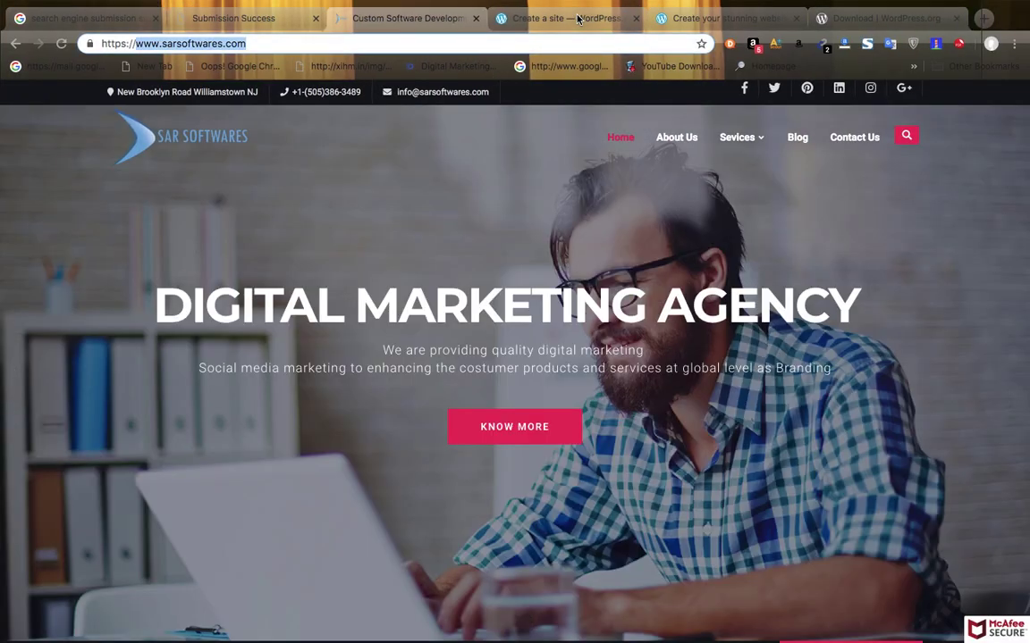
{"action": "left_click", "coordinate": [577, 18]}
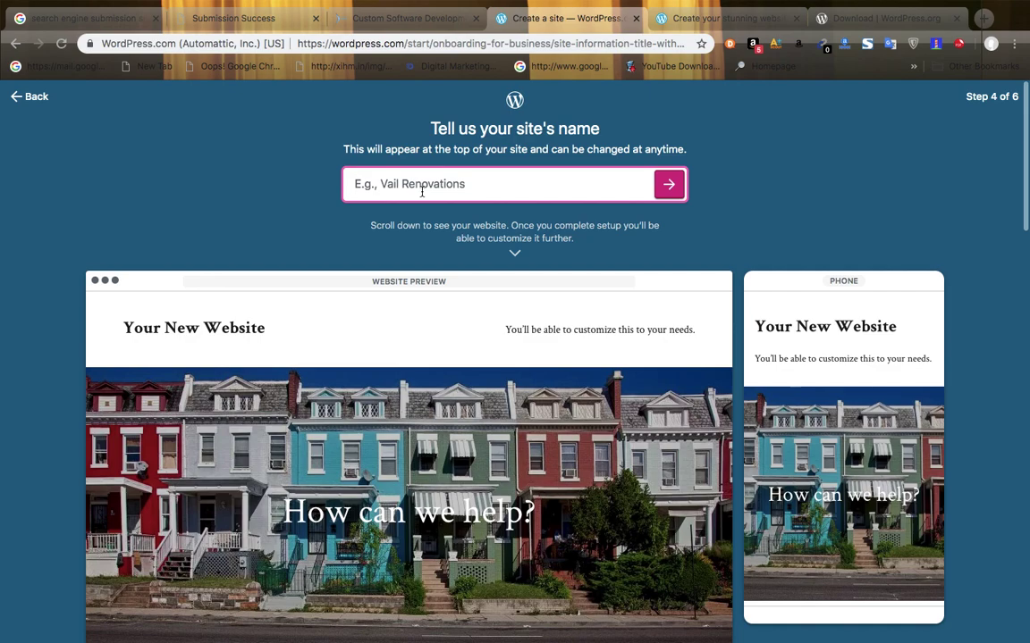
- Enter 'tripbhubaneswar' as the WordPress site name and continue to step 5
{"action": "type", "text": "trip"}
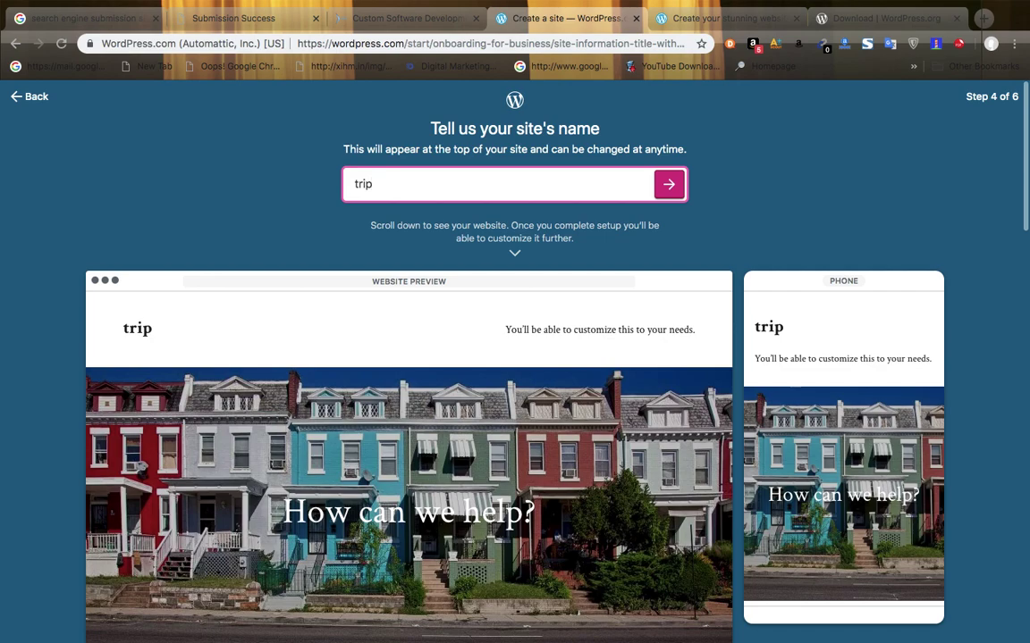
{"action": "type", "text": "bhubane"}
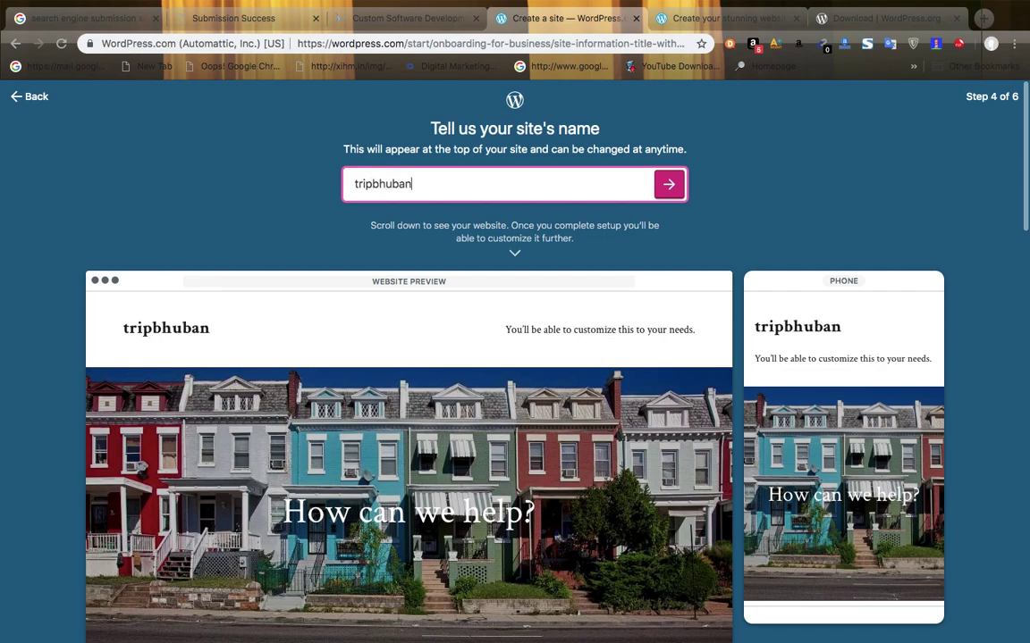
{"action": "key", "text": "BackSpace"}
{"action": "key", "text": "BackSpace"}
{"action": "key", "text": "BackSpace"}
{"action": "key", "text": "BackSpace"}
{"action": "key", "text": "BackSpace"}
{"action": "key", "text": "BackSpace"}
{"action": "key", "text": "BackSpace"}
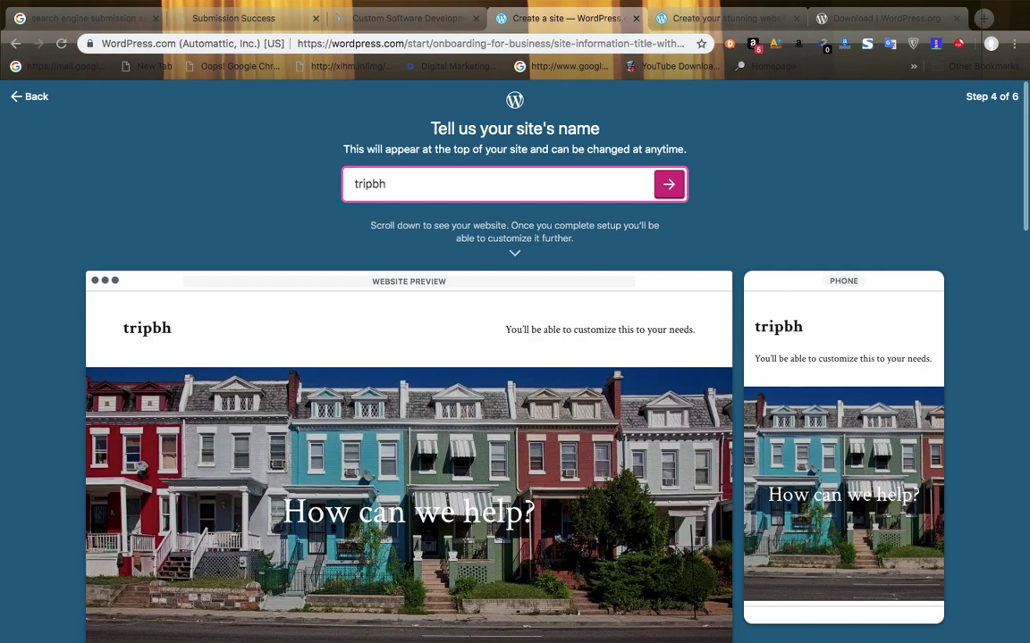
{"action": "type", "text": "bhubaneswar"}
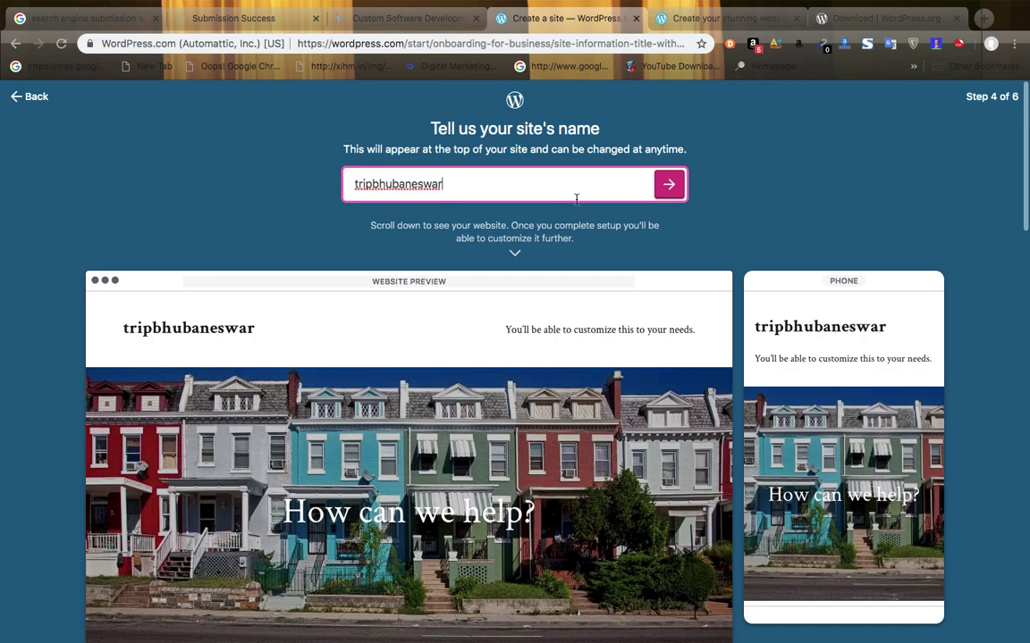
{"action": "key", "text": "Return"}
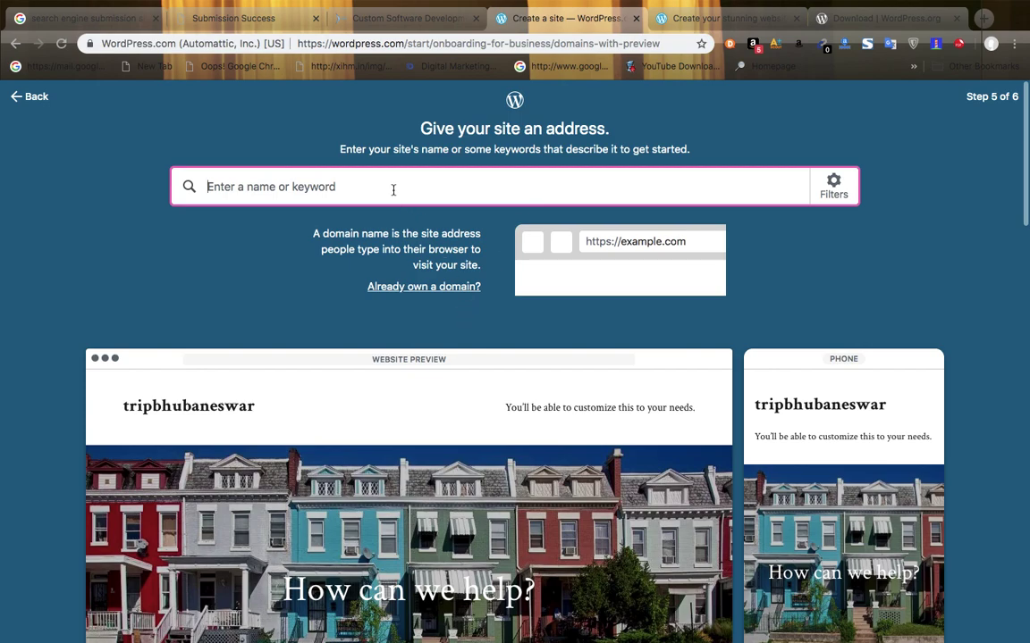
- Search domain names for the owner's first name followed by 'tripbbsr'
{"action": "type", "text": "sugyan"}
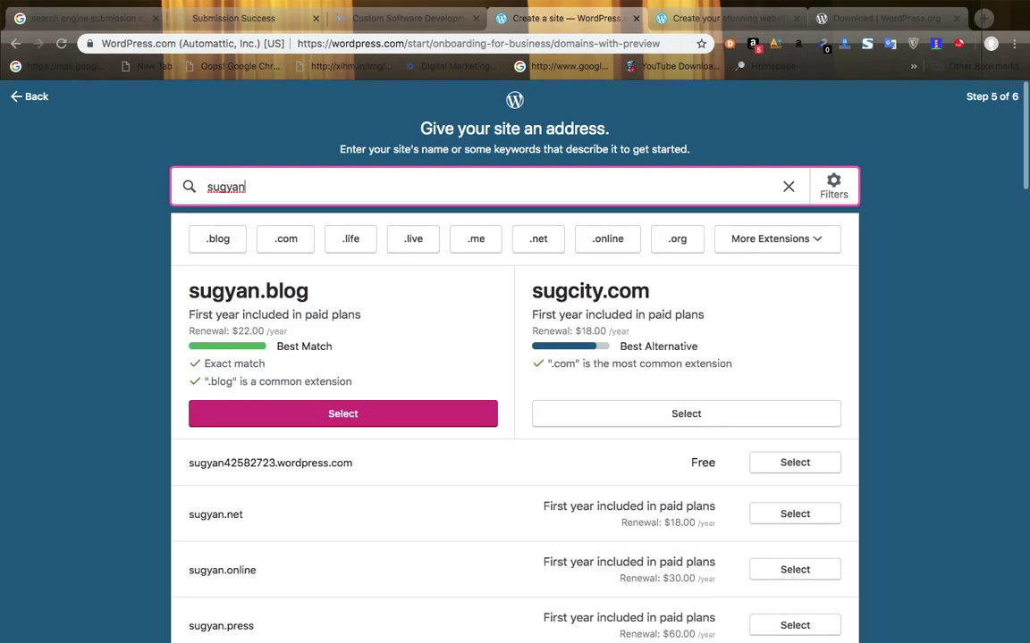
{"action": "type", "text": "trip"}
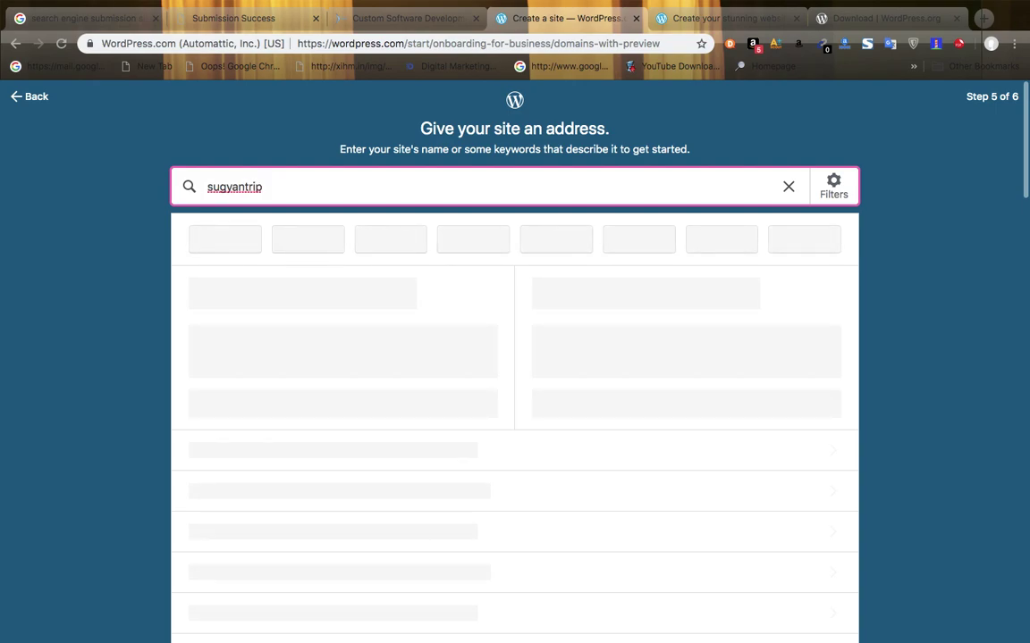
{"action": "type", "text": "bhubanes"}
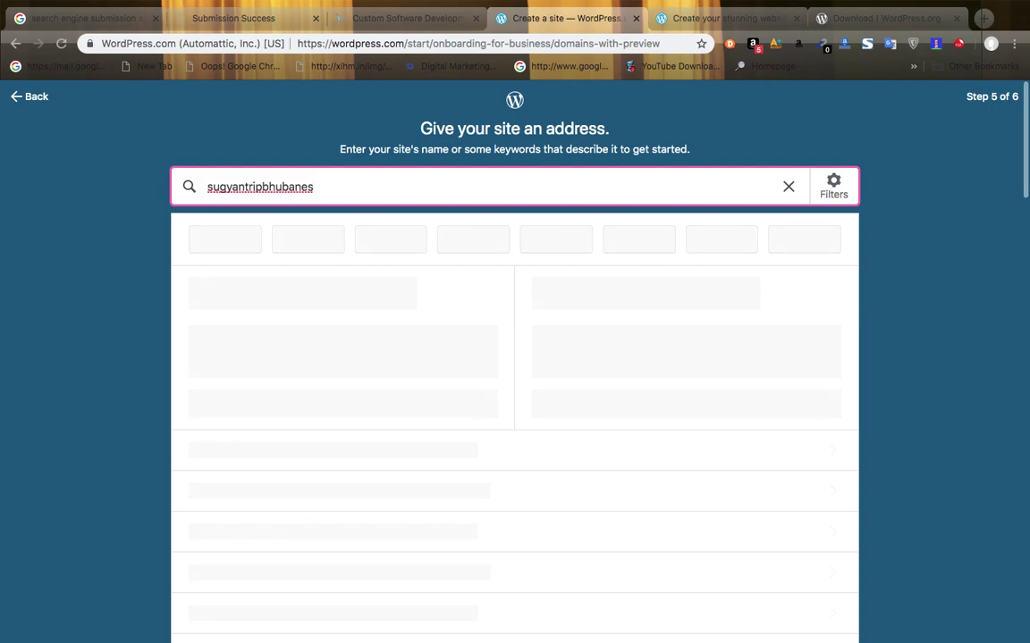
{"action": "key", "text": "BackSpace"}
{"action": "key", "text": "BackSpace"}
{"action": "key", "text": "BackSpace"}
{"action": "key", "text": "BackSpace"}
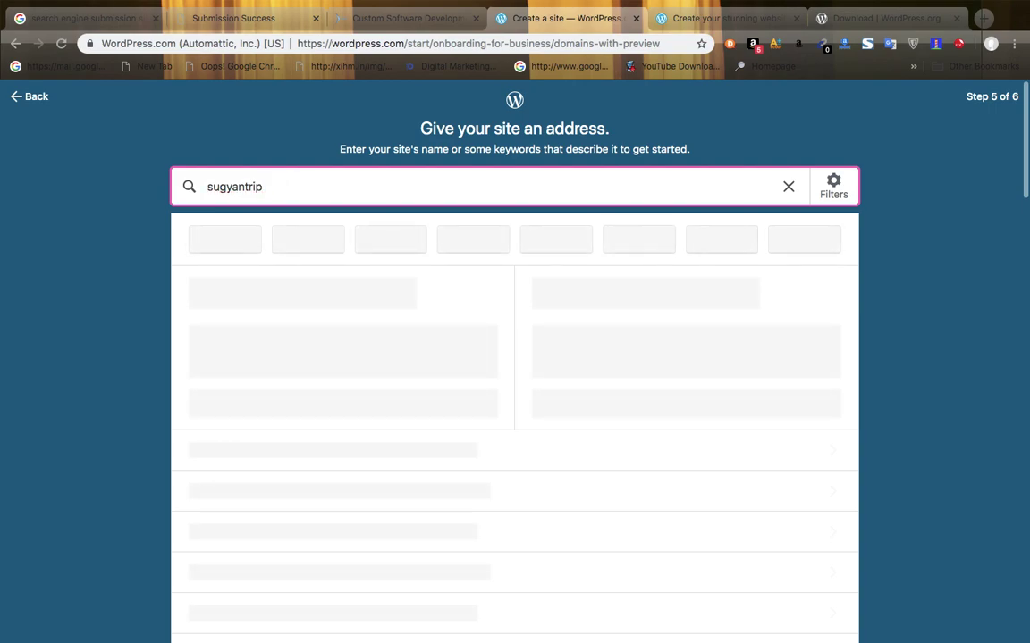
{"action": "type", "text": "bbsr"}
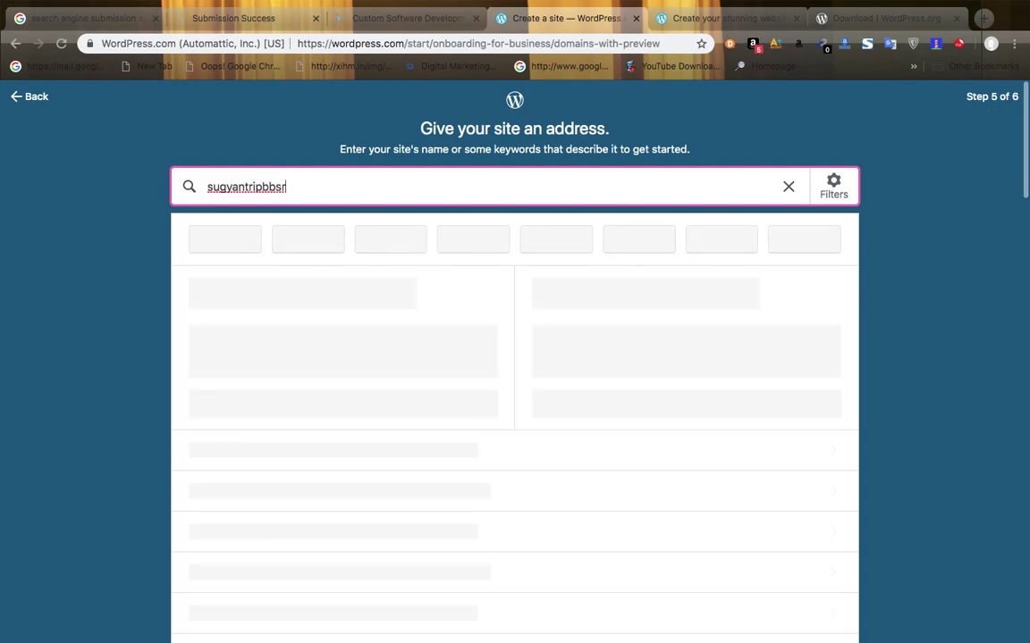
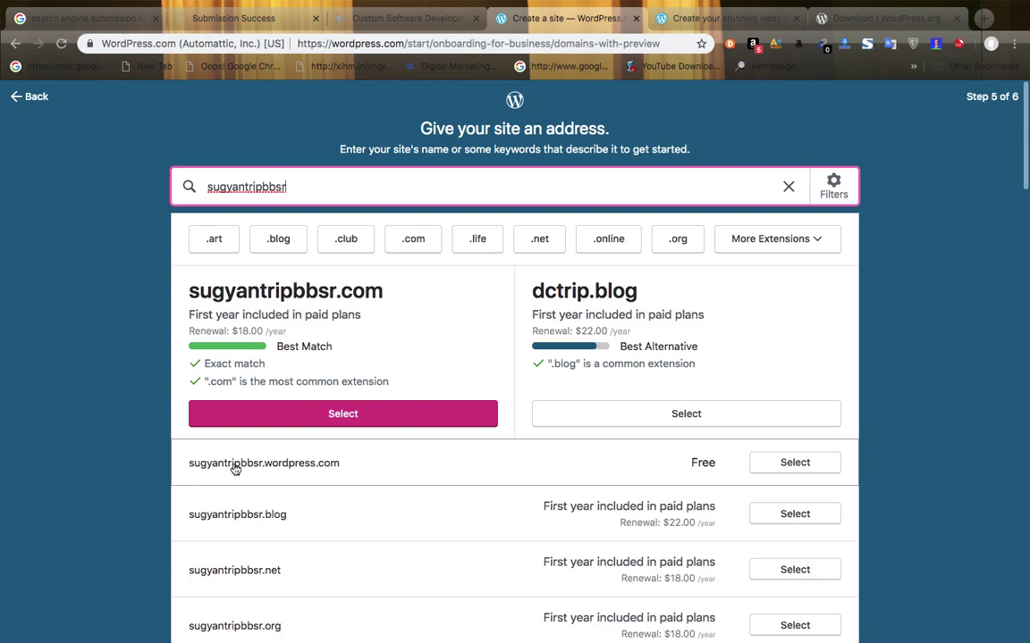
- Glance at the SAR Softwares site and WordPress domain search, then return to the Untitled notes
{"action": "left_click", "coordinate": [383, 20]}
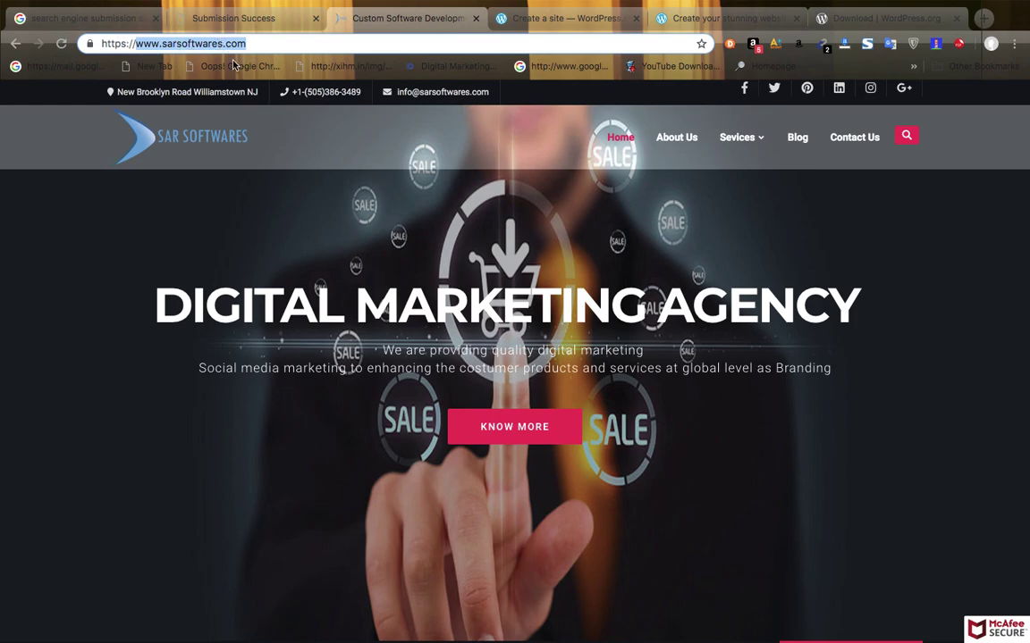
{"action": "left_click", "coordinate": [537, 20]}
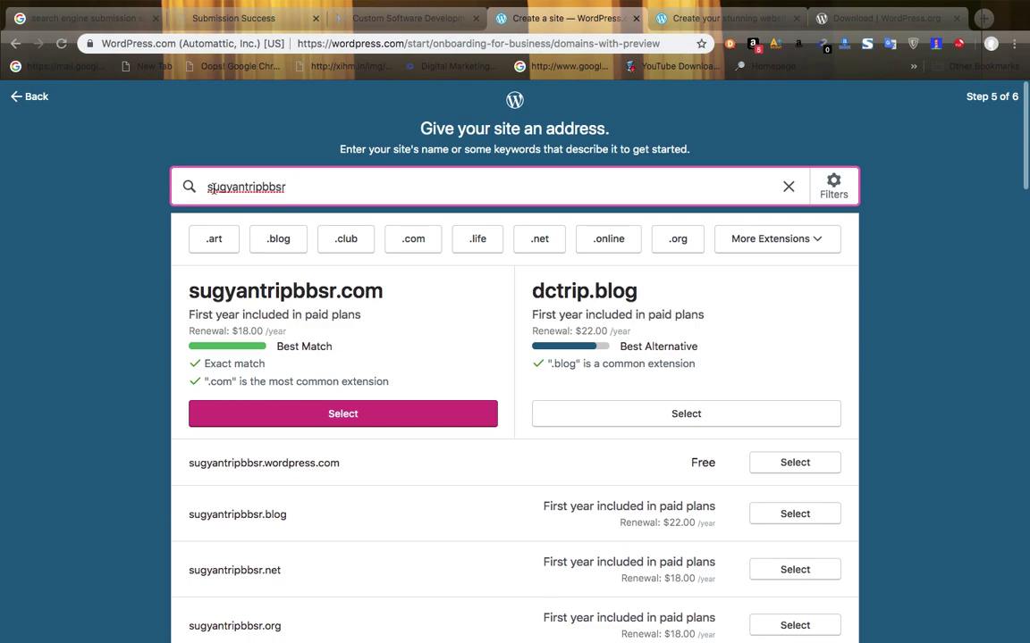
{"action": "mouse_move", "coordinate": [934, 638]}
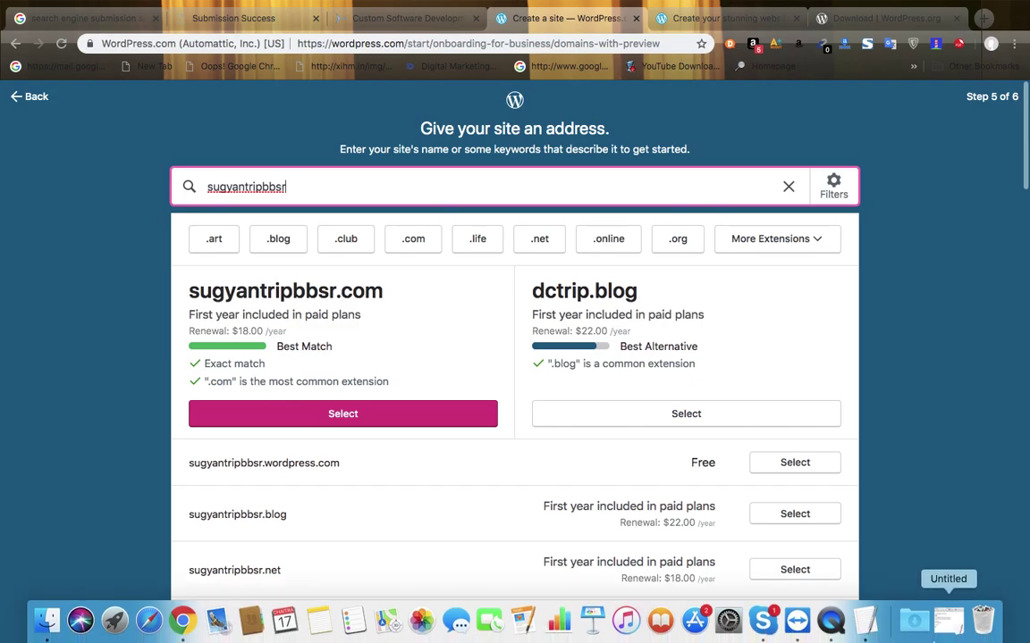
{"action": "left_click", "coordinate": [865, 620]}
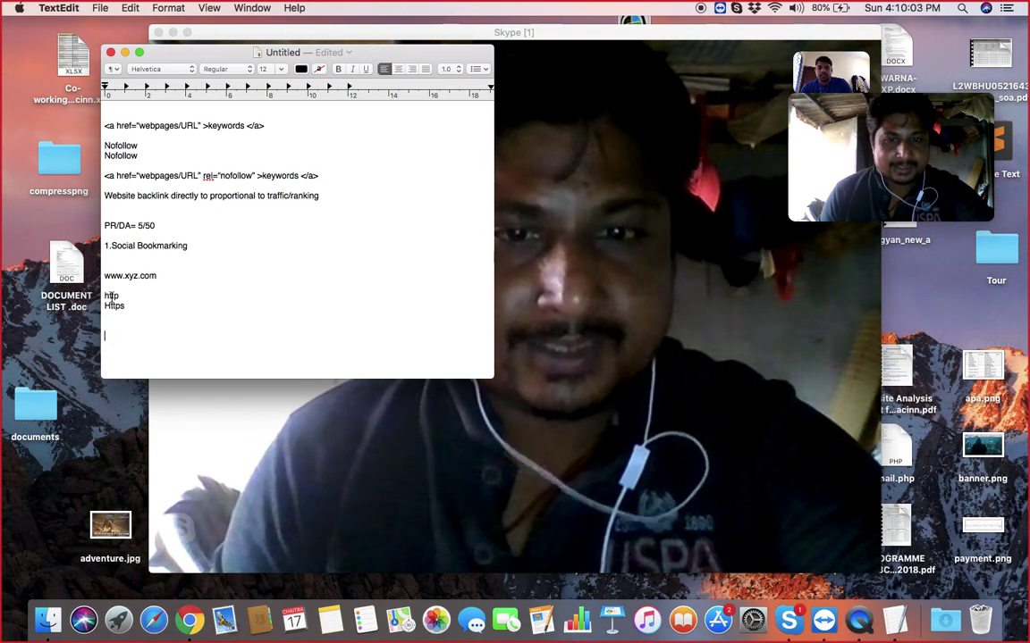
- Type 'software_development_compant= softwaredsevelopmentcomnpany' and begin a 'Software' line below it
{"action": "type", "text": "su"}
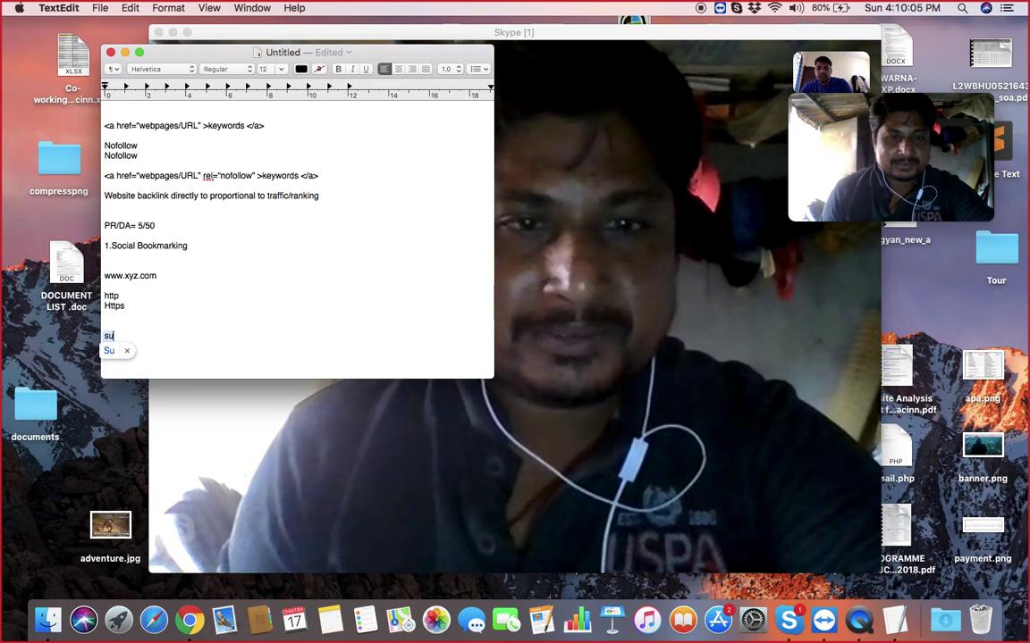
{"action": "type", "text": "gg"}
{"action": "key", "text": "BackSpace"}
{"action": "key", "text": "BackSpace"}
{"action": "key", "text": "BackSpace"}
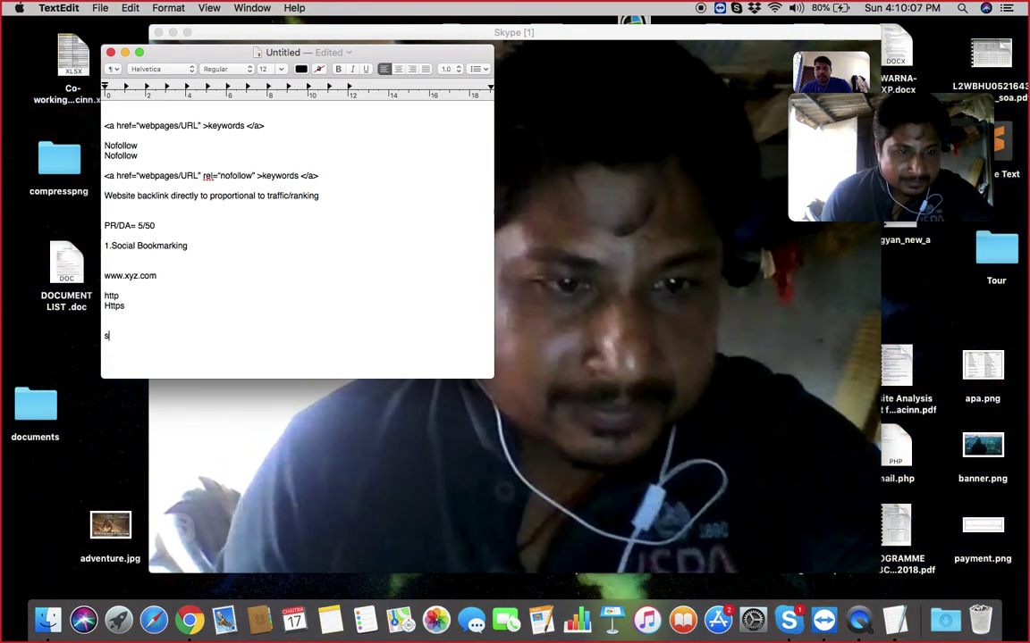
{"action": "type", "text": "oftware"}
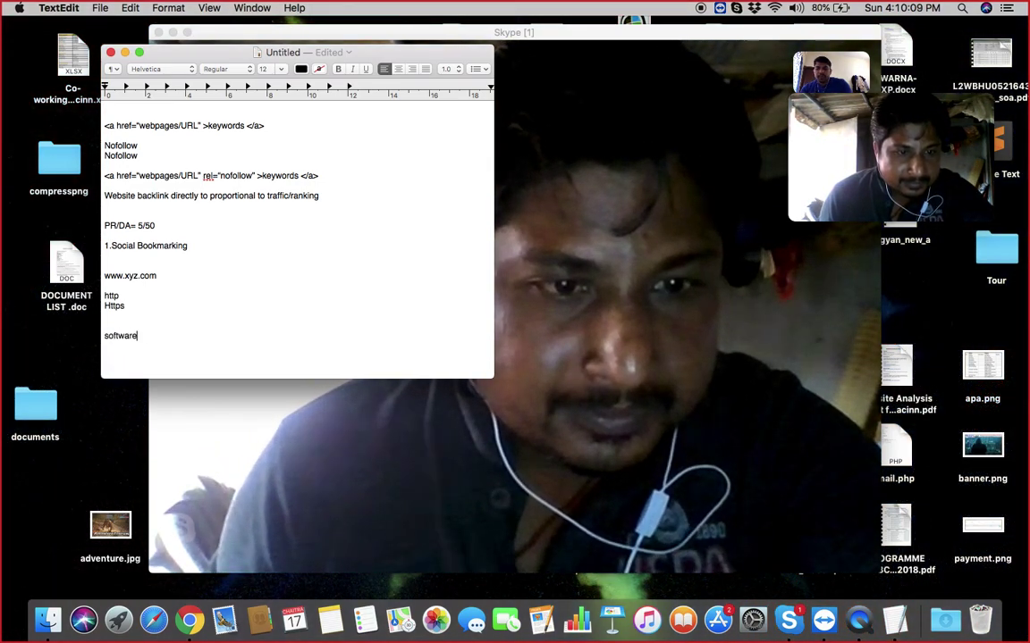
{"action": "type", "text": "_development"}
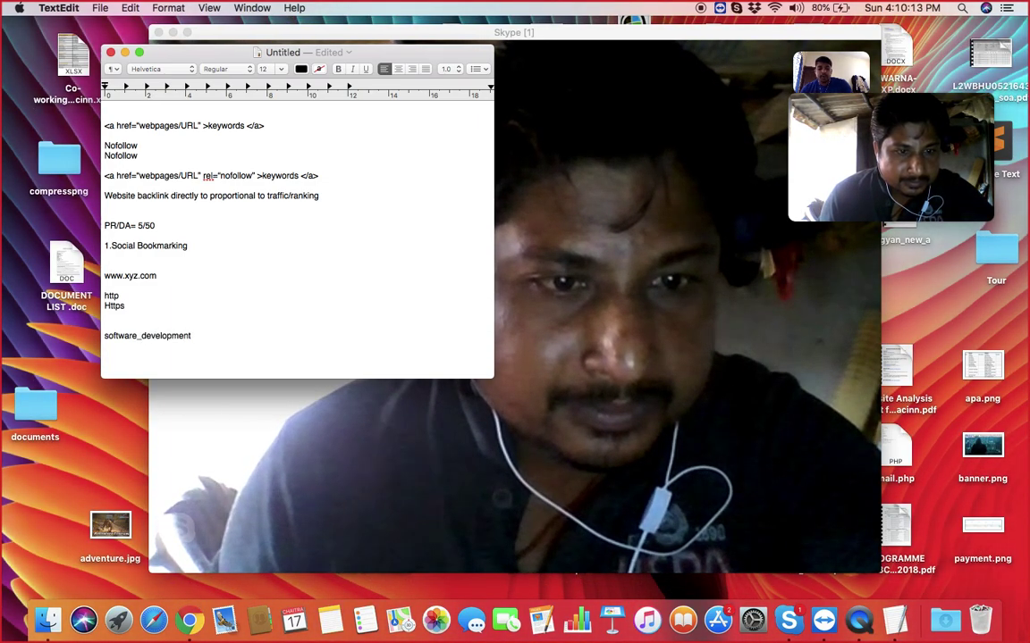
{"action": "type", "text": "_company"}
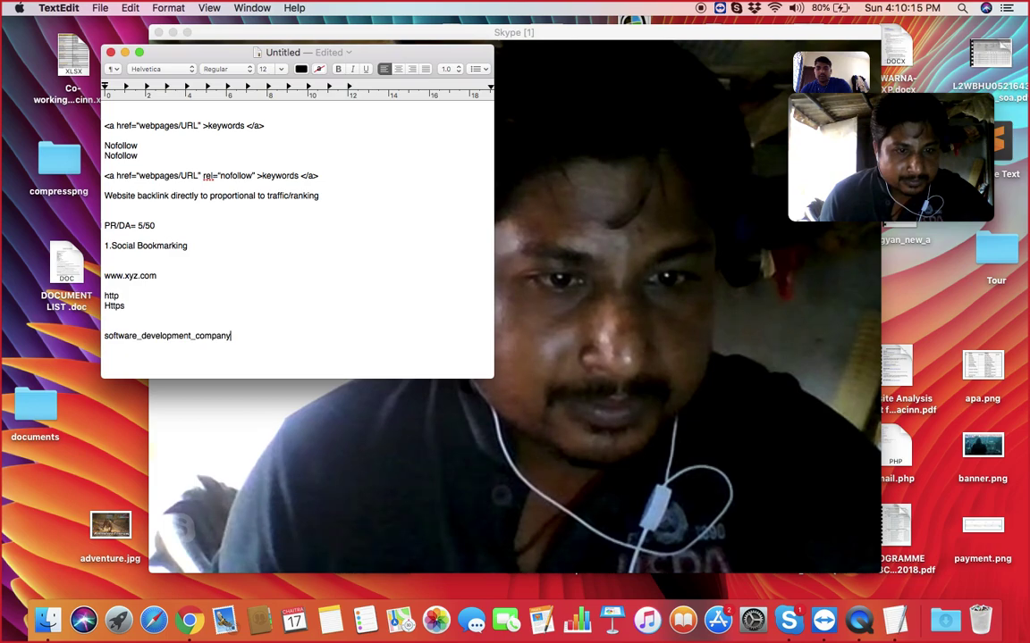
{"action": "key", "text": "BackSpace"}
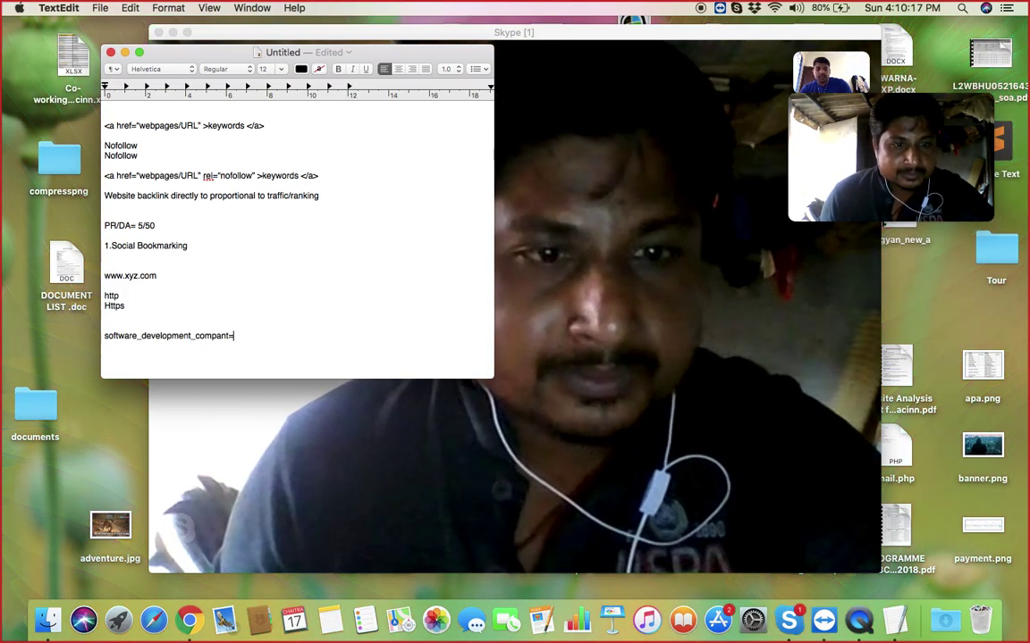
{"action": "type", "text": "t= softw"}
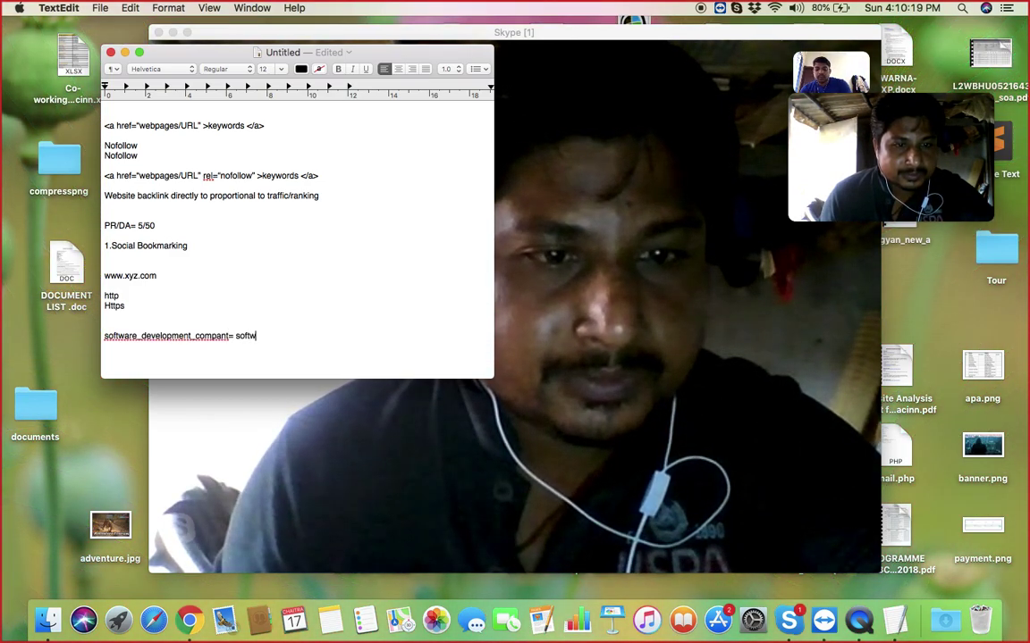
{"action": "type", "text": "aredsevelop"}
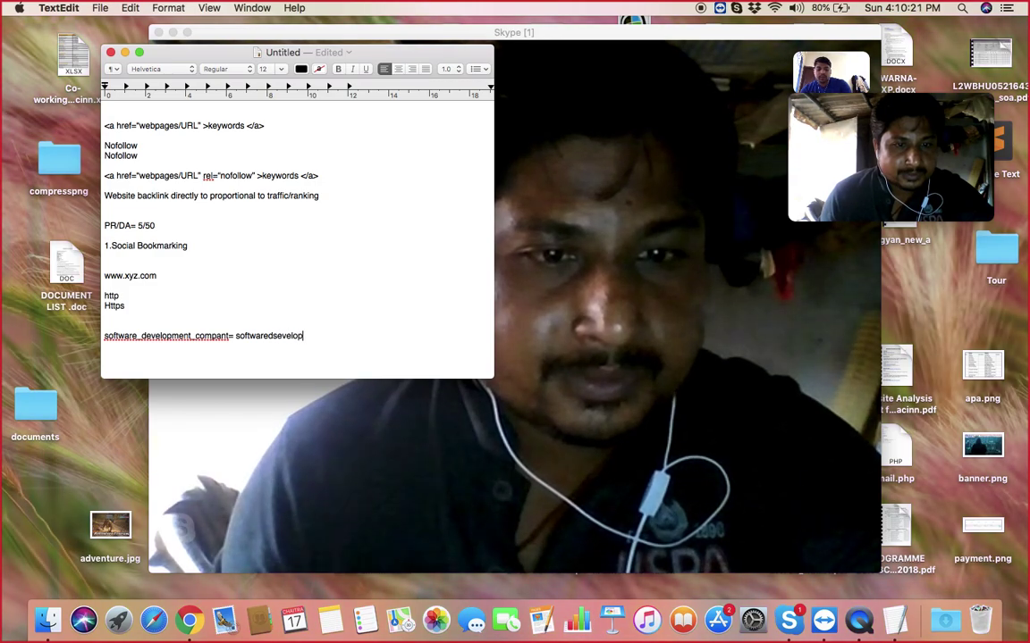
{"action": "type", "text": "mentcomnpany"}
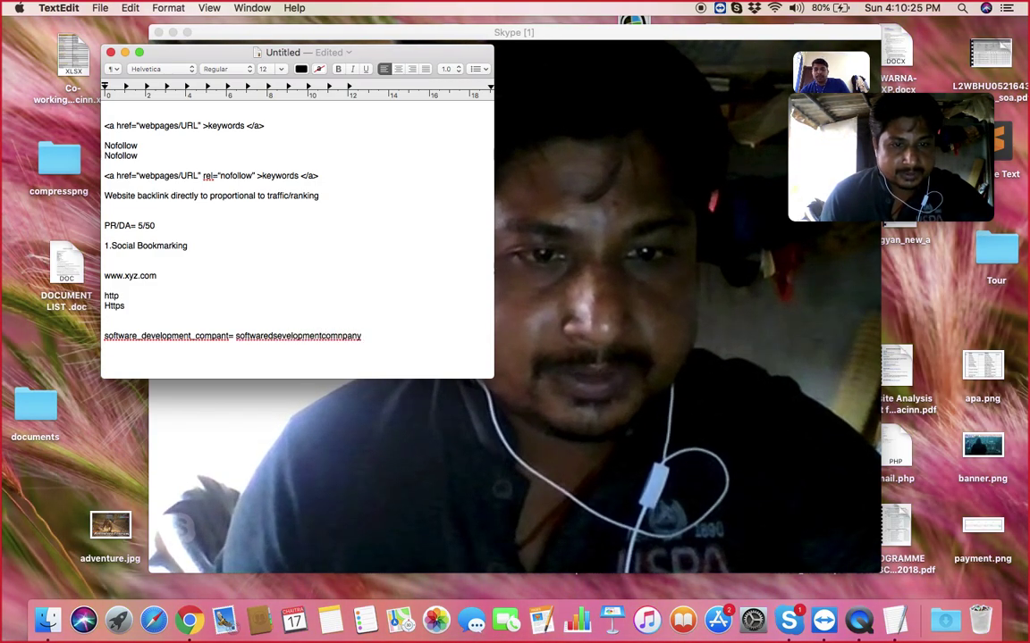
{"action": "key", "text": "Return"}
{"action": "key", "text": "Return"}
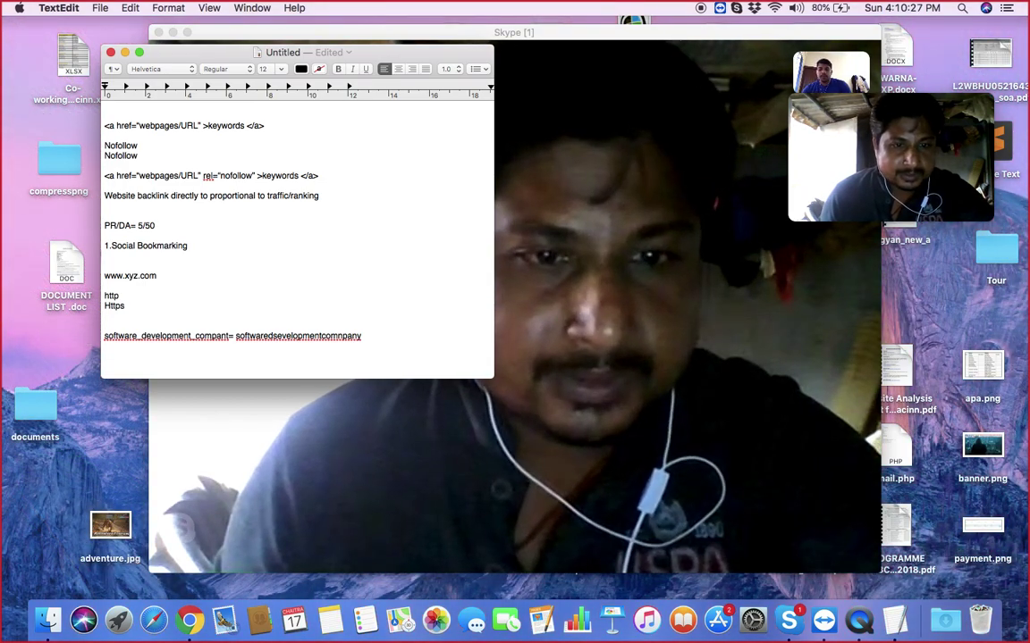
{"action": "type", "text": "software"}
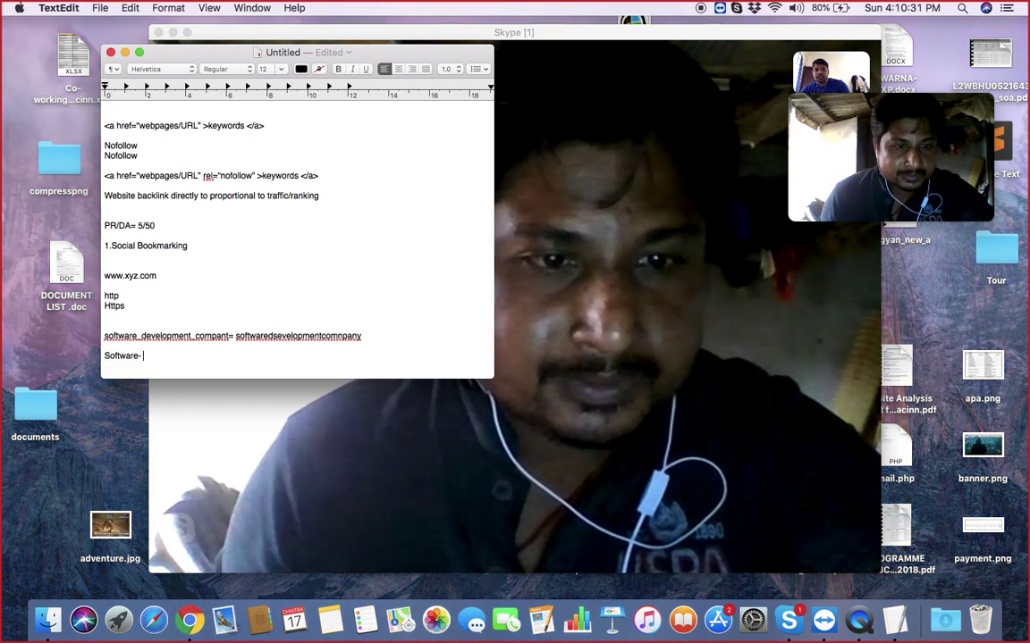
{"action": "key", "text": "BackSpace"}
- Finish the line as 'Software-development-company= software development company'
{"action": "type", "text": "-development"}
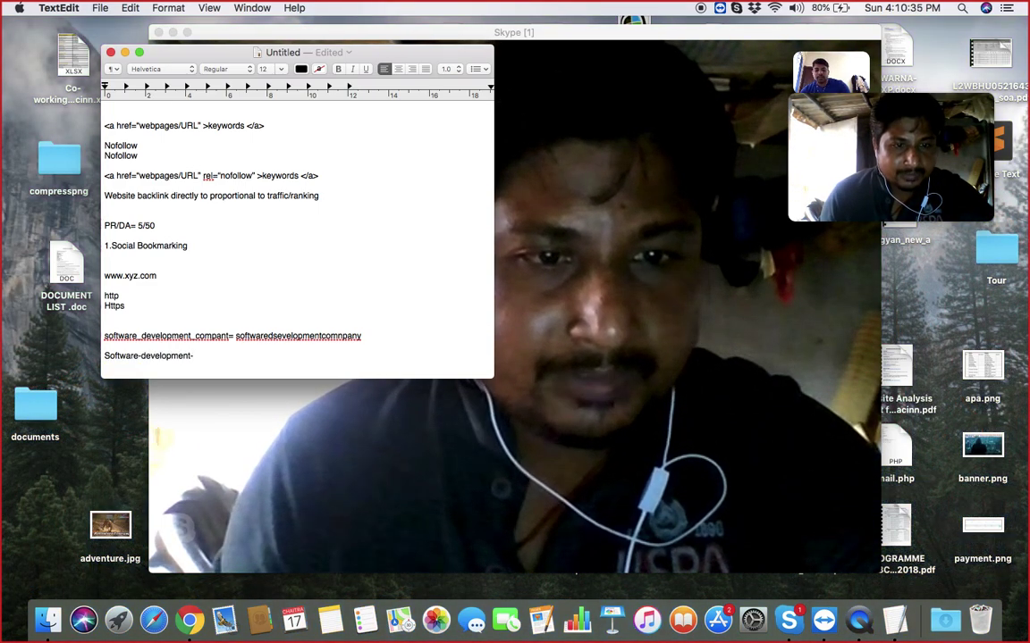
{"action": "type", "text": "-company= "}
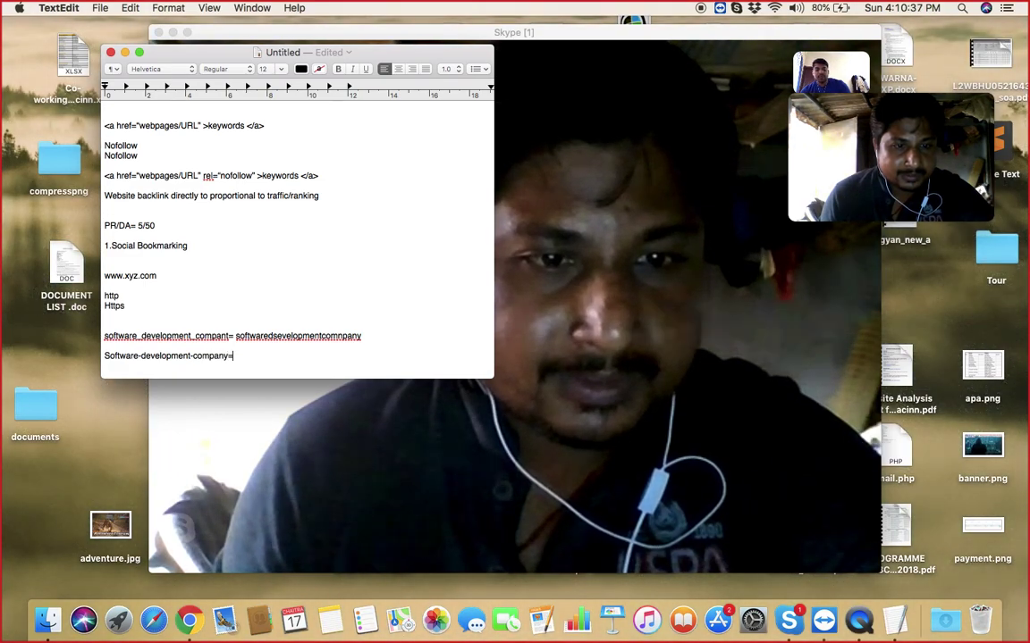
{"action": "type", "text": "soft"}
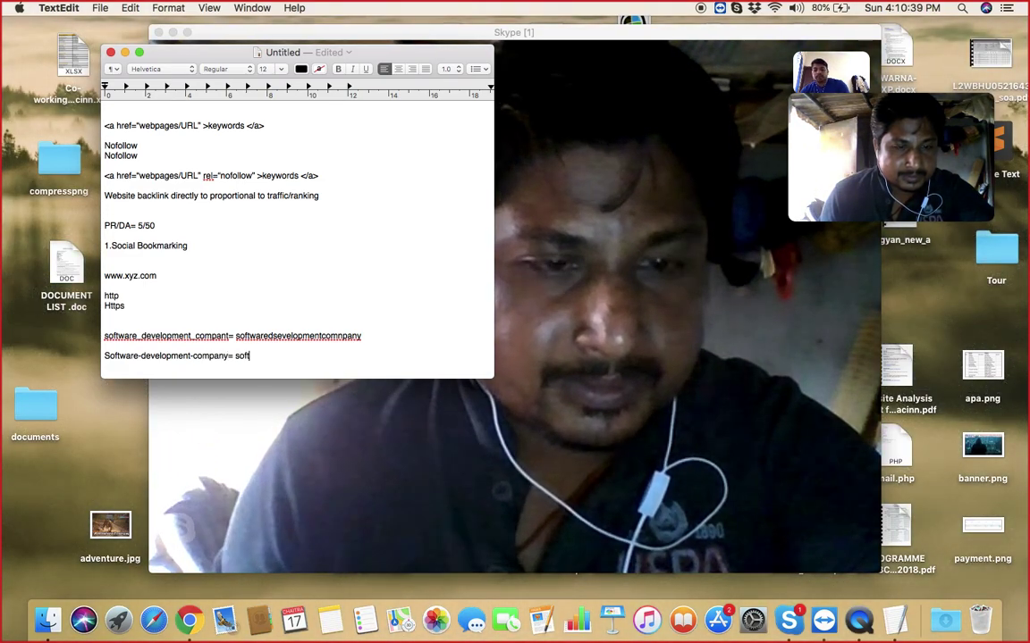
{"action": "type", "text": "ware development"}
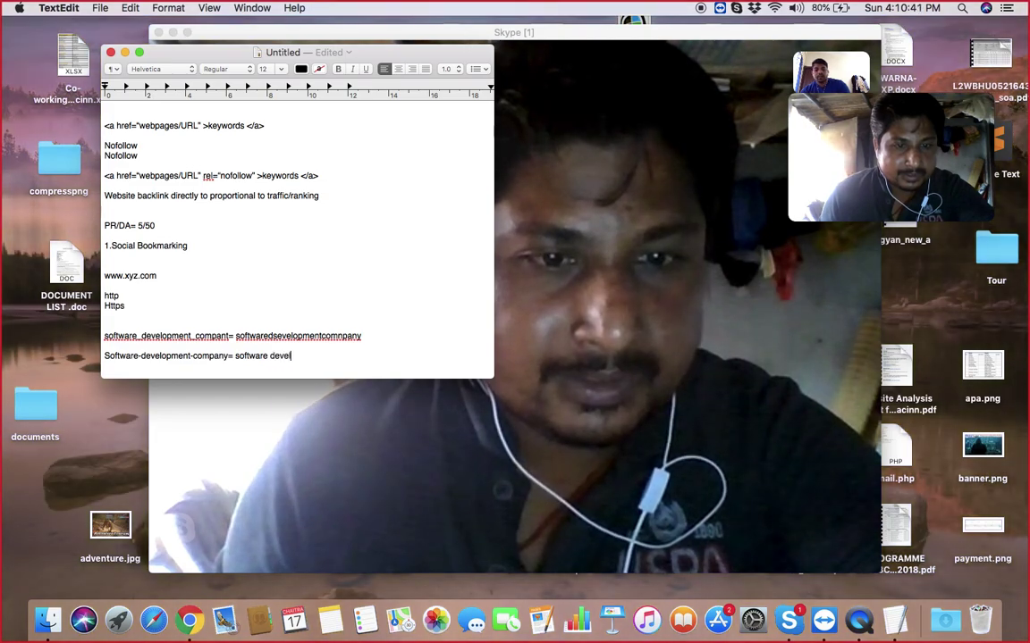
{"action": "type", "text": " company"}
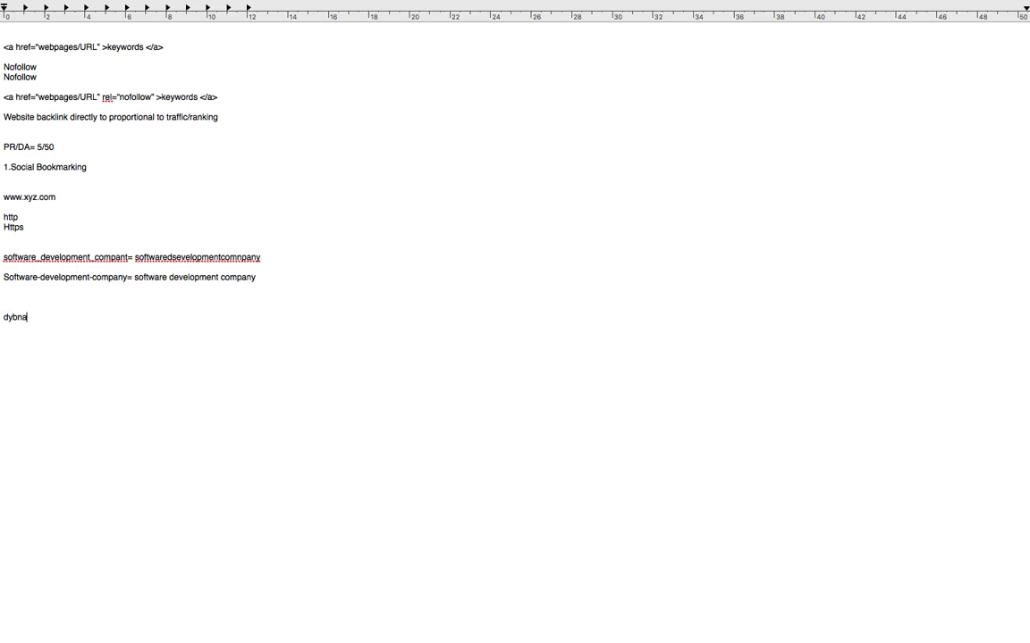
{"action": "key", "text": "BackSpace"}
{"action": "key", "text": "BackSpace"}
- Add separate lines 'Dynamic URL = Static URL', 'htaccess', '301=' and '302='
{"action": "type", "text": "UTR"}
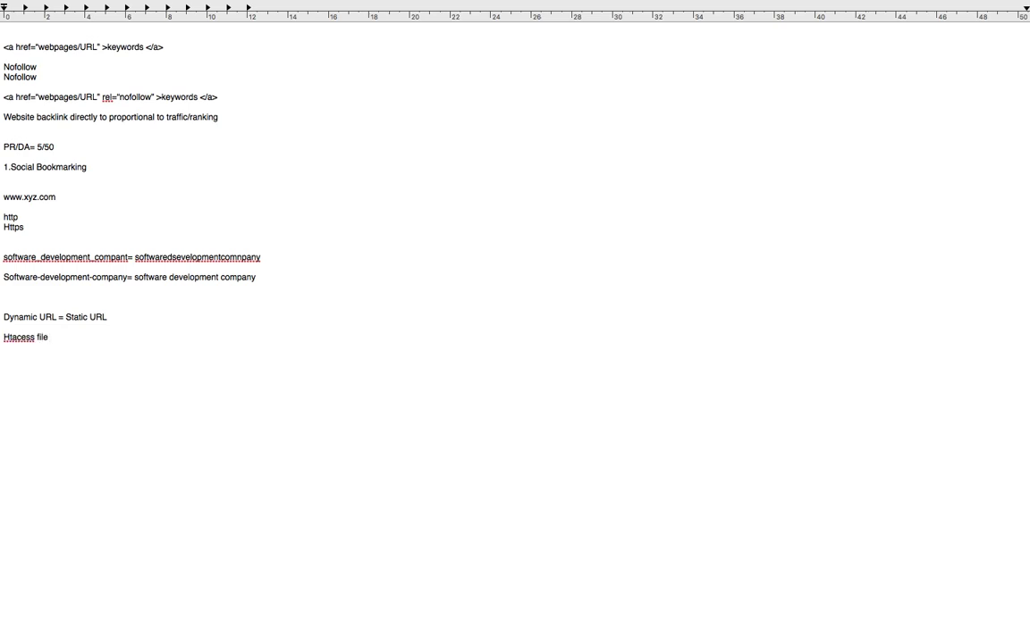
{"action": "key", "text": "BackSpace"}
{"action": "key", "text": "BackSpace"}
{"action": "key", "text": "BackSpace"}
- Exit full screen and minimize the notes, later restore them, then switch to Chrome's WordPress domain page
{"action": "mouse_move", "coordinate": [101, 5]}
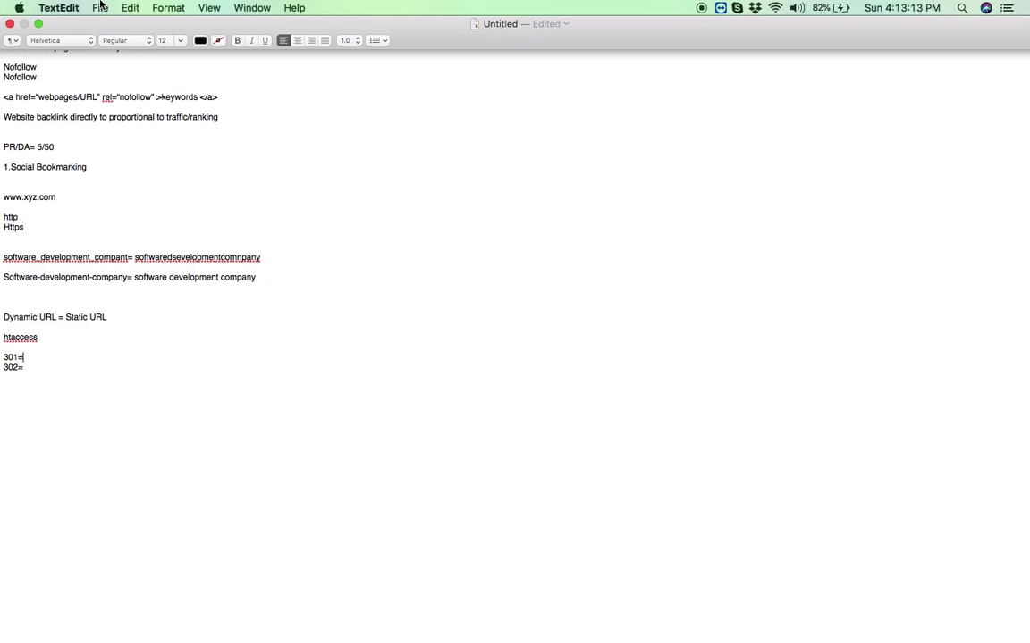
{"action": "left_click", "coordinate": [39, 24]}
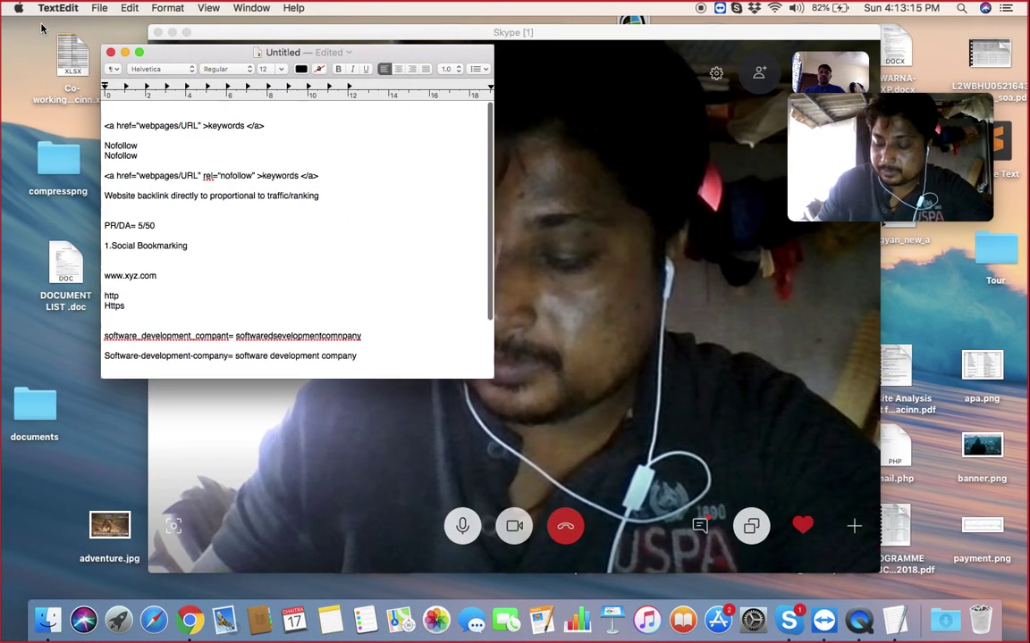
{"action": "left_click", "coordinate": [127, 56]}
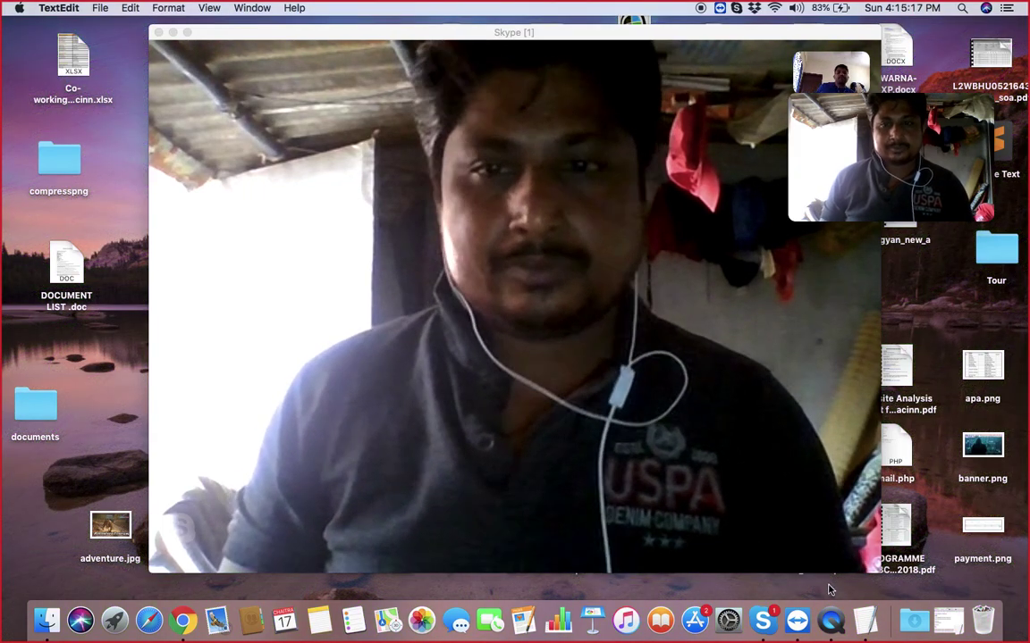
{"action": "left_click", "coordinate": [865, 620]}
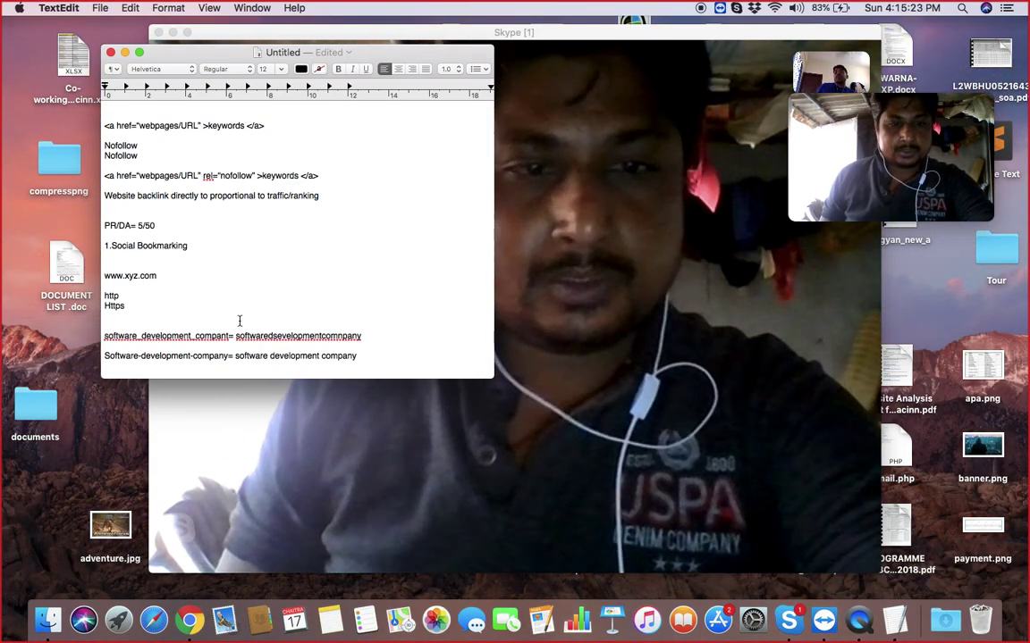
{"action": "left_click", "coordinate": [188, 619]}
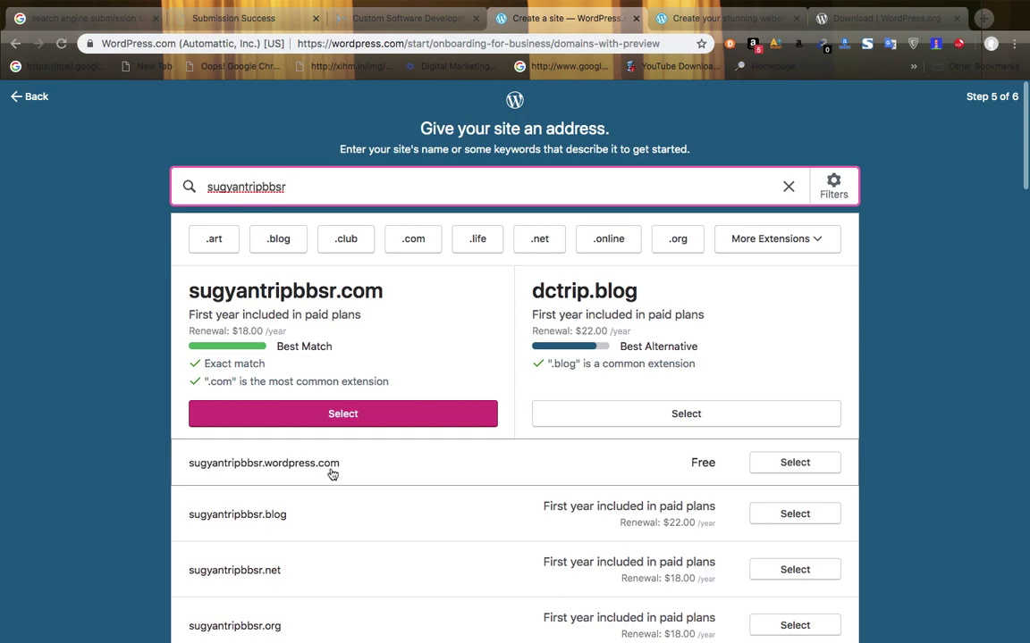
- Choose the free sugyantripbbsr.wordpress.com address and start the site on the Free plan
{"action": "left_click", "coordinate": [809, 473]}
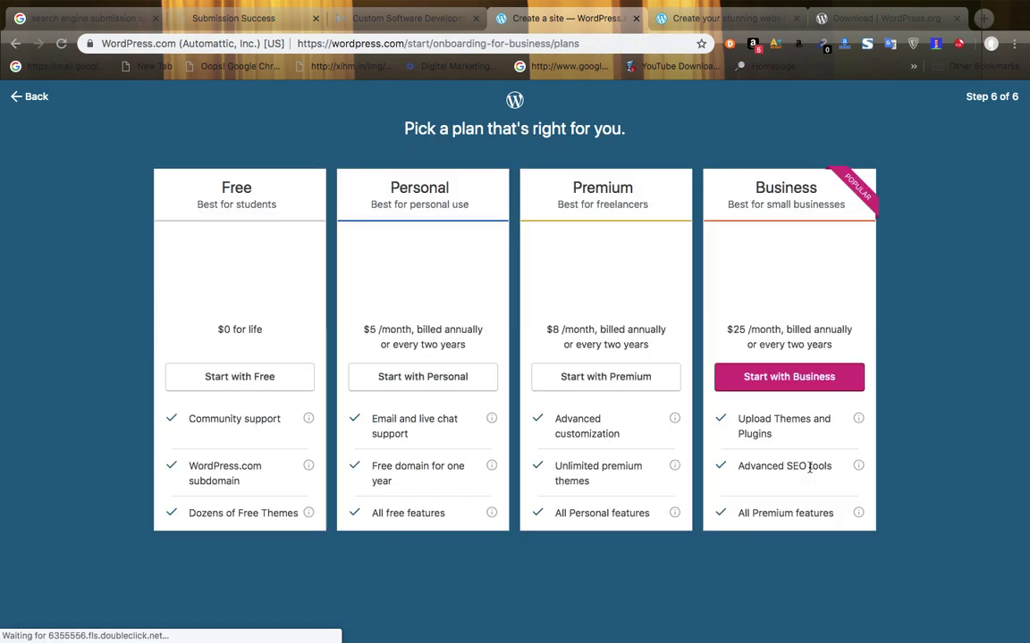
{"action": "left_click", "coordinate": [205, 376]}
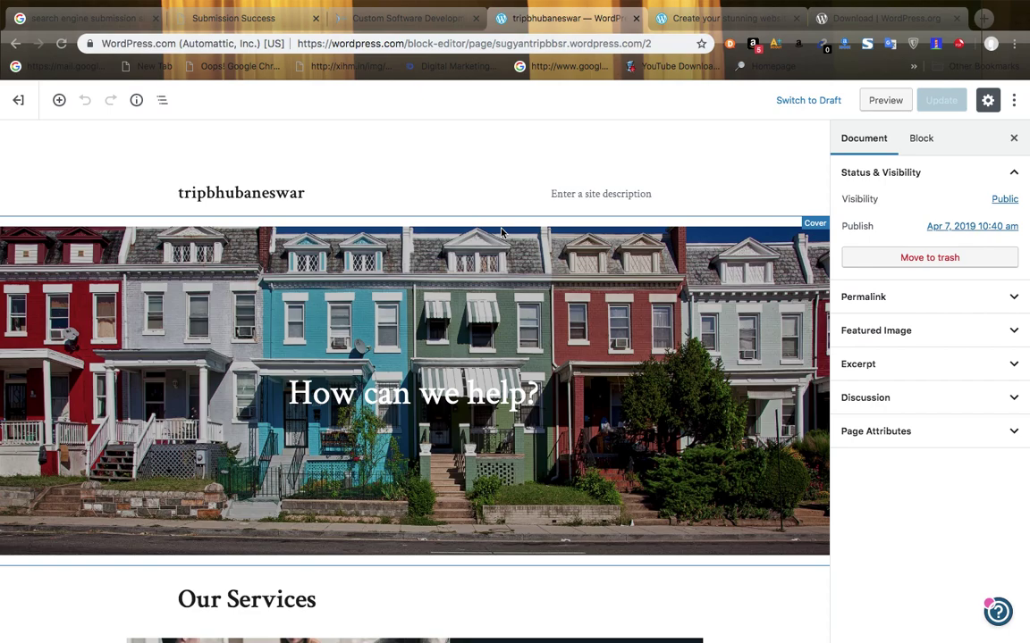
{"action": "left_click", "coordinate": [1018, 101]}
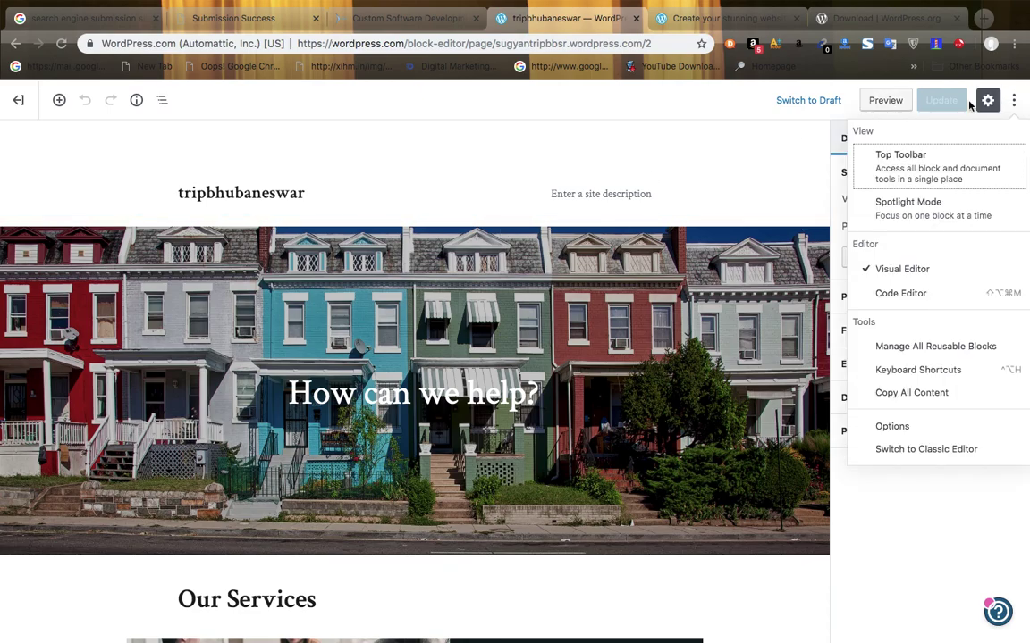
- Hide the settings sidebar, preview the tripbhubaneswar page, and scroll the live site in a new tab
{"action": "left_click", "coordinate": [987, 101]}
{"action": "left_click", "coordinate": [880, 104]}
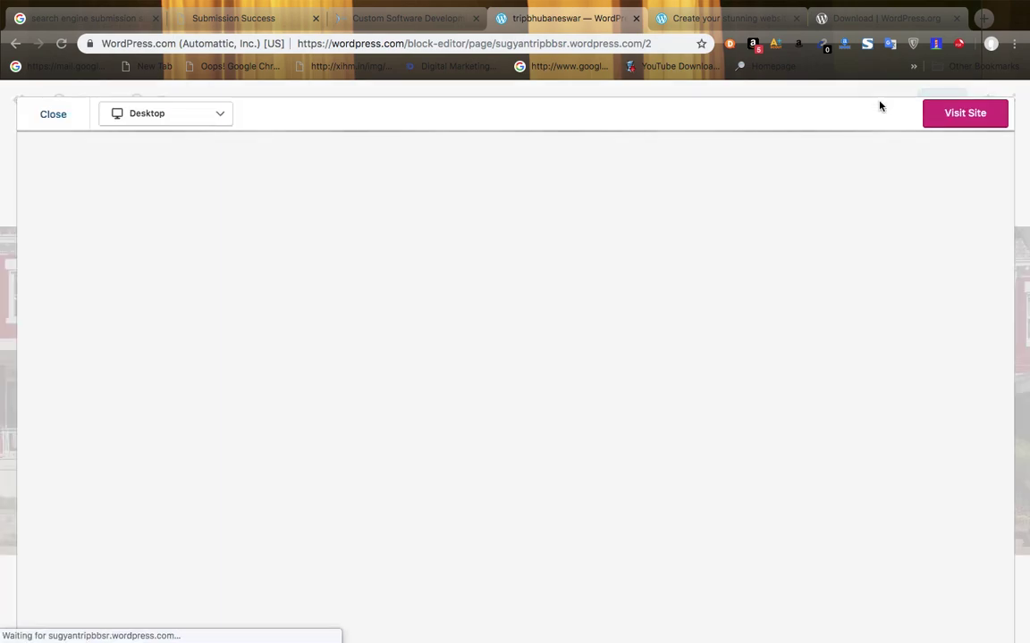
{"action": "left_click", "coordinate": [953, 121]}
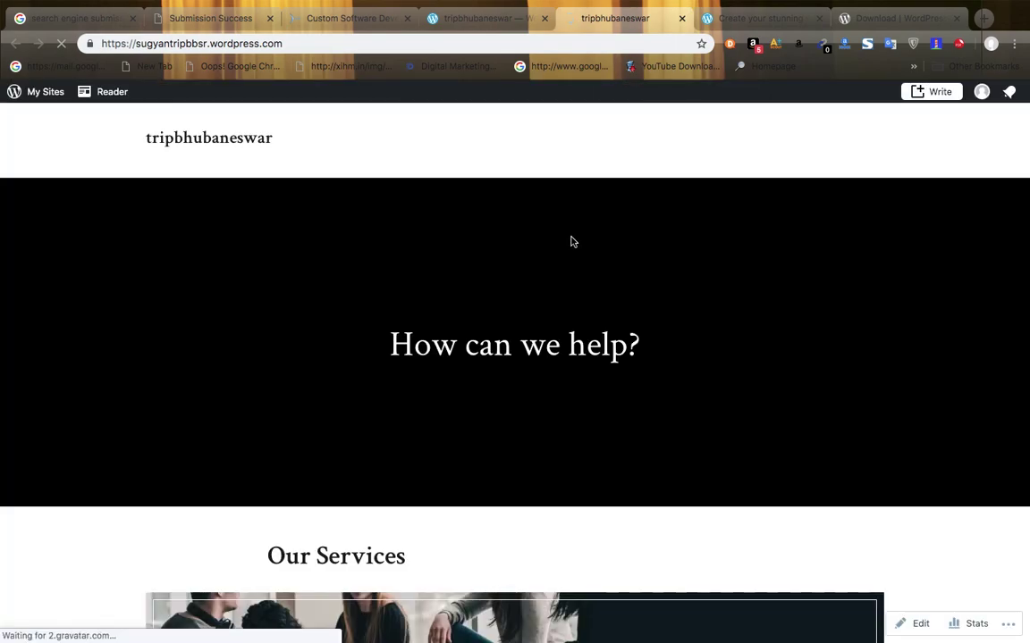
{"action": "scroll", "coordinate": [572, 240], "scroll_direction": "down", "scroll_amount": 1}
{"action": "scroll", "coordinate": [572, 239], "scroll_direction": "down", "scroll_amount": 10}
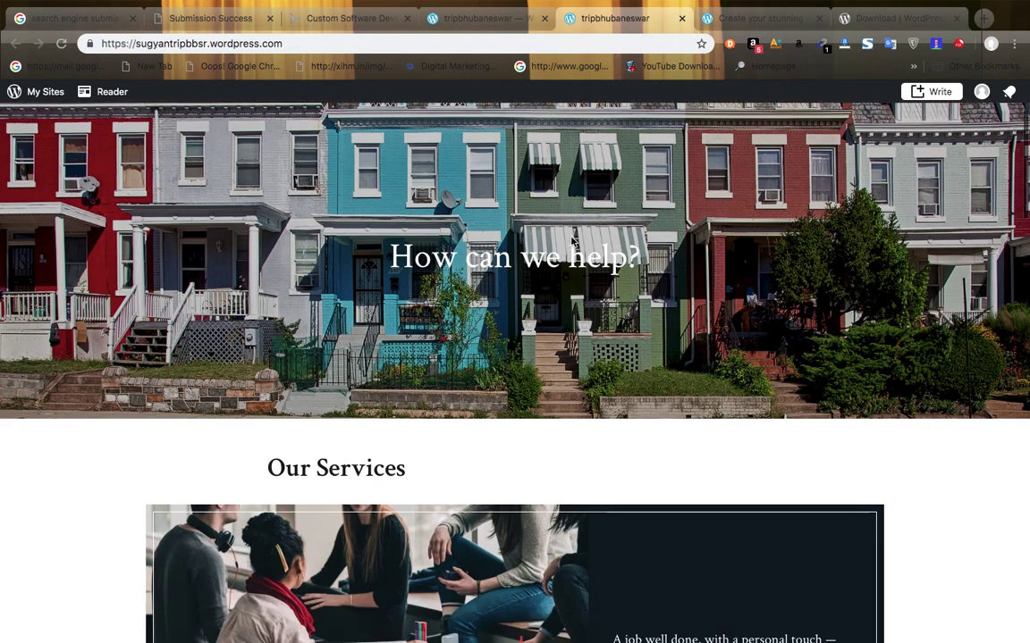
{"action": "scroll", "coordinate": [572, 241], "scroll_direction": "down", "scroll_amount": 10}
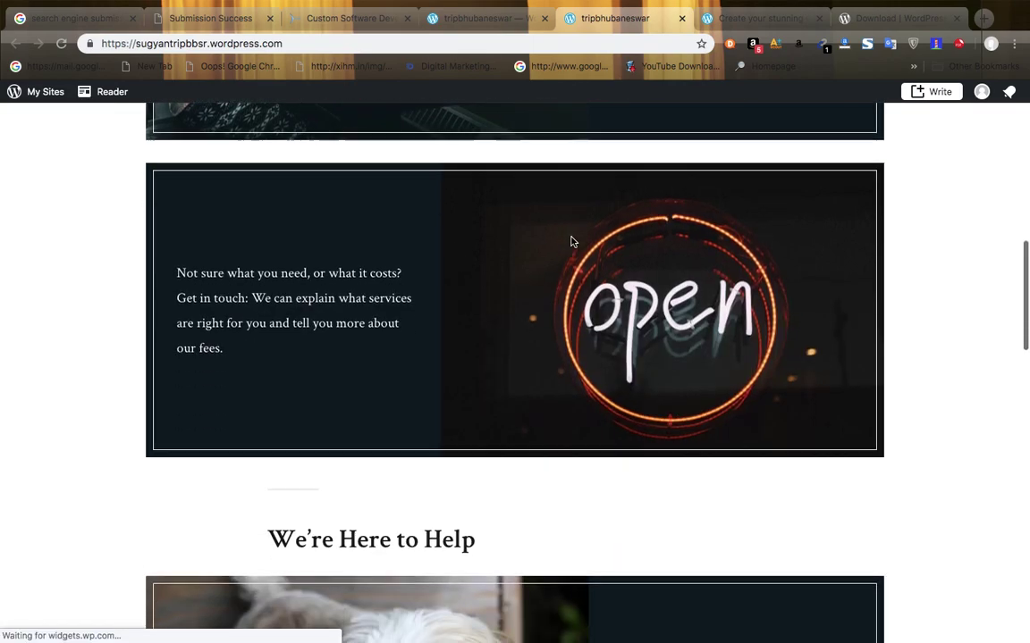
{"action": "scroll", "coordinate": [572, 242], "scroll_direction": "down", "scroll_amount": 3}
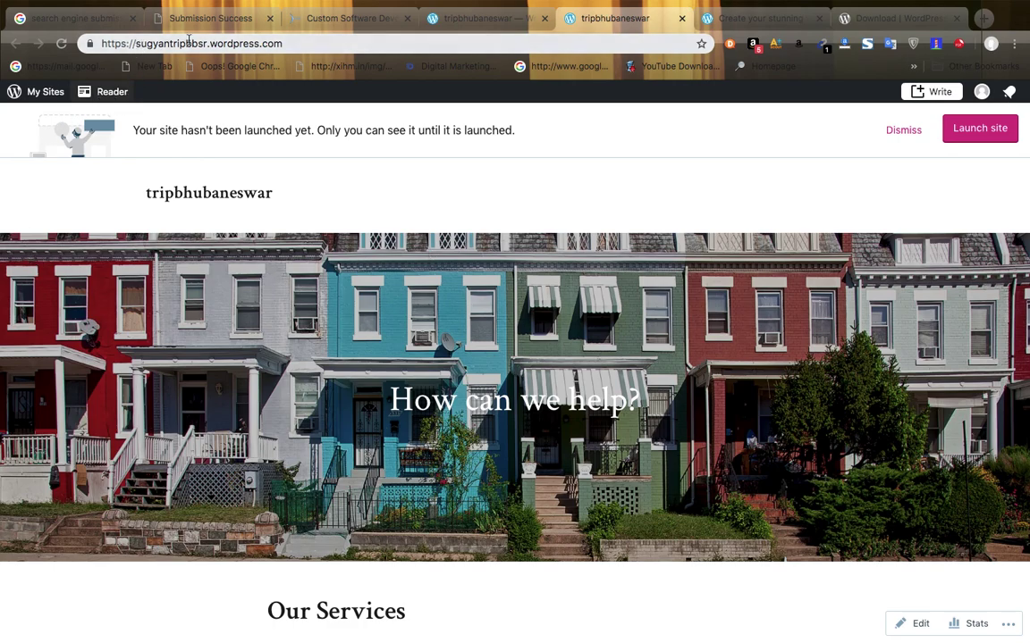
- Append /wp-admin to the site address and start a new post from Posts > Add New
{"action": "left_click", "coordinate": [309, 39]}
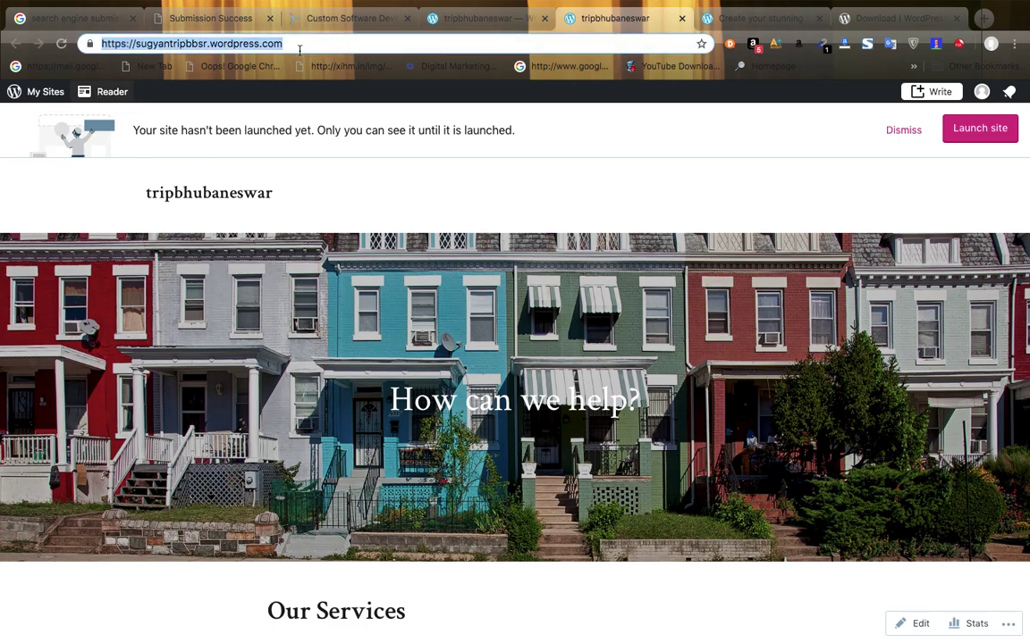
{"action": "left_click", "coordinate": [299, 49]}
{"action": "type", "text": "/wp"}
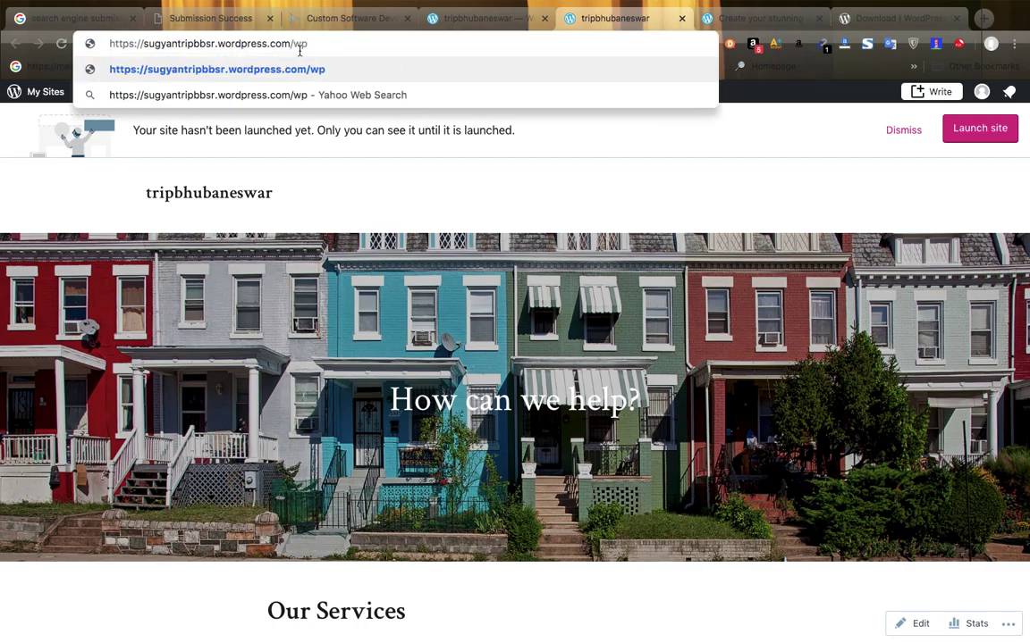
{"action": "type", "text": "-admin"}
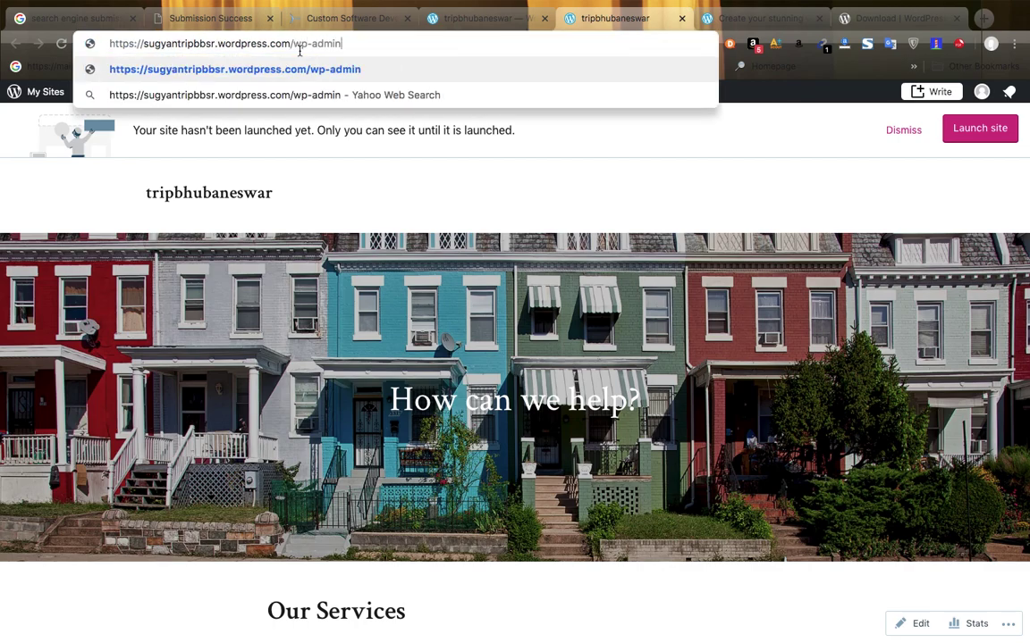
{"action": "key", "text": "Return"}
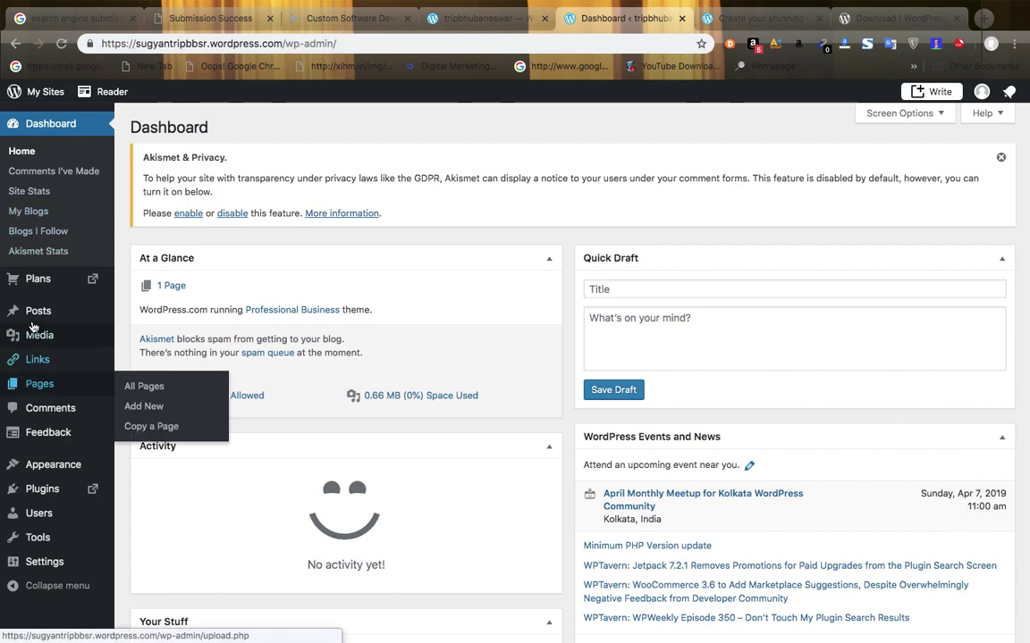
{"action": "mouse_move", "coordinate": [34, 322]}
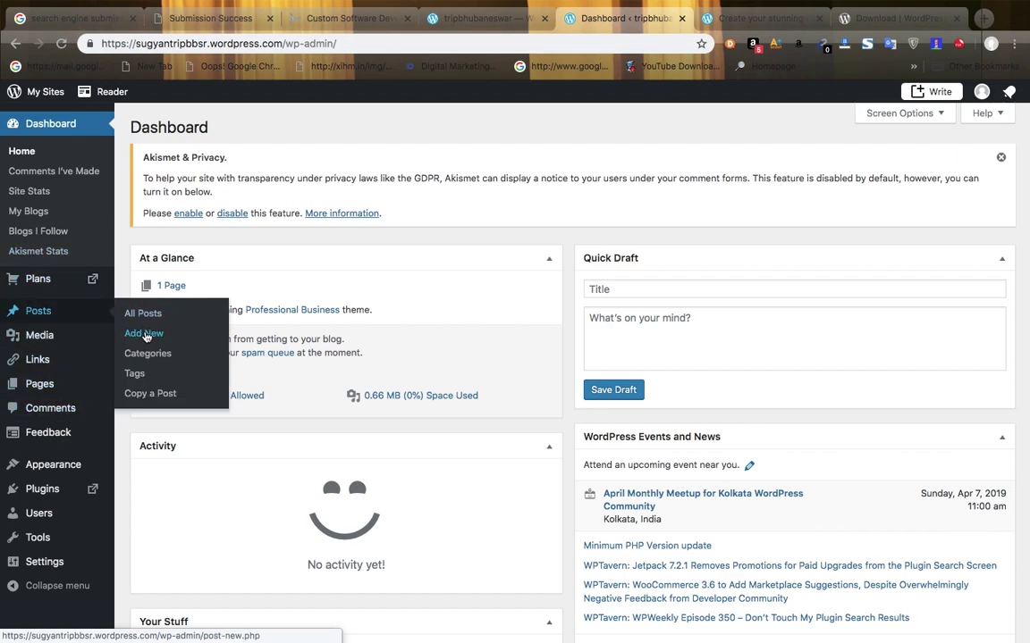
{"action": "left_click", "coordinate": [143, 335]}
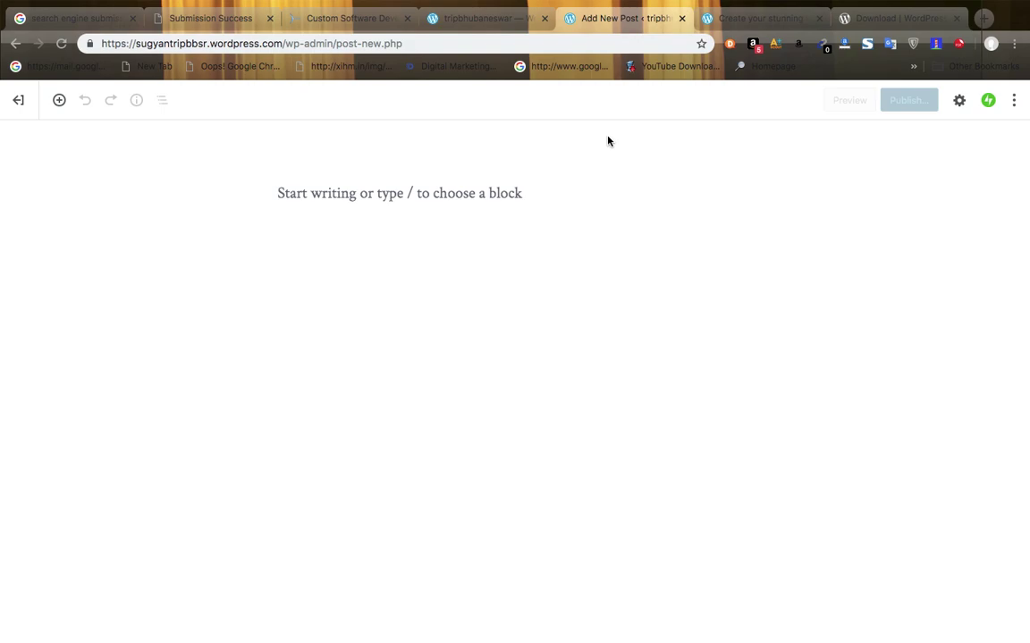
{"action": "left_click", "coordinate": [681, 18]}
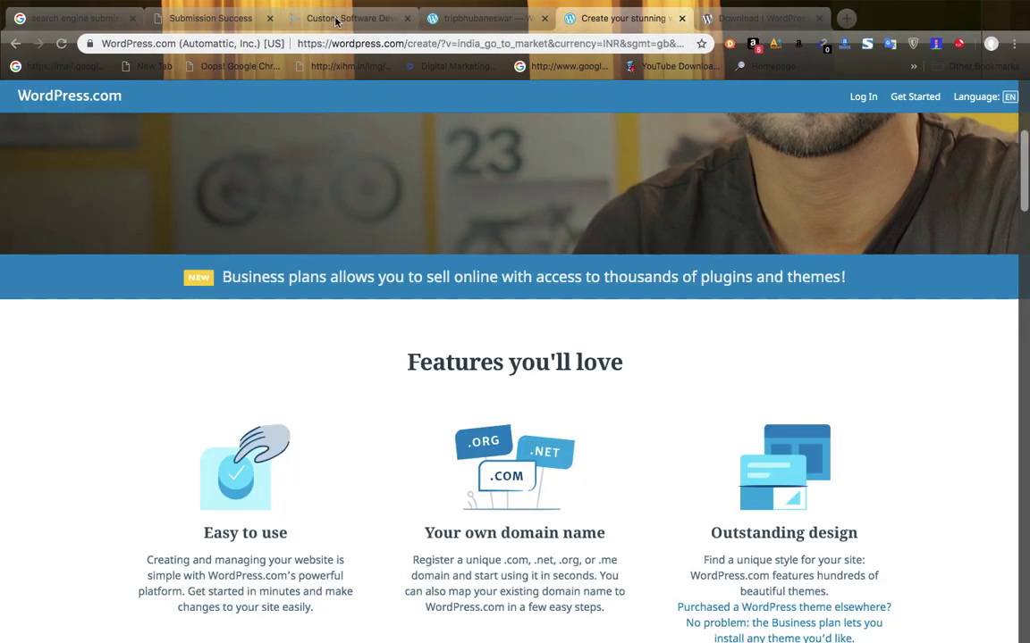
- Close the draft tab, switch to the sarsoftwares.com site tab, then bring TeamViewer forward
{"action": "left_click", "coordinate": [336, 19]}
{"action": "left_click", "coordinate": [444, 20]}
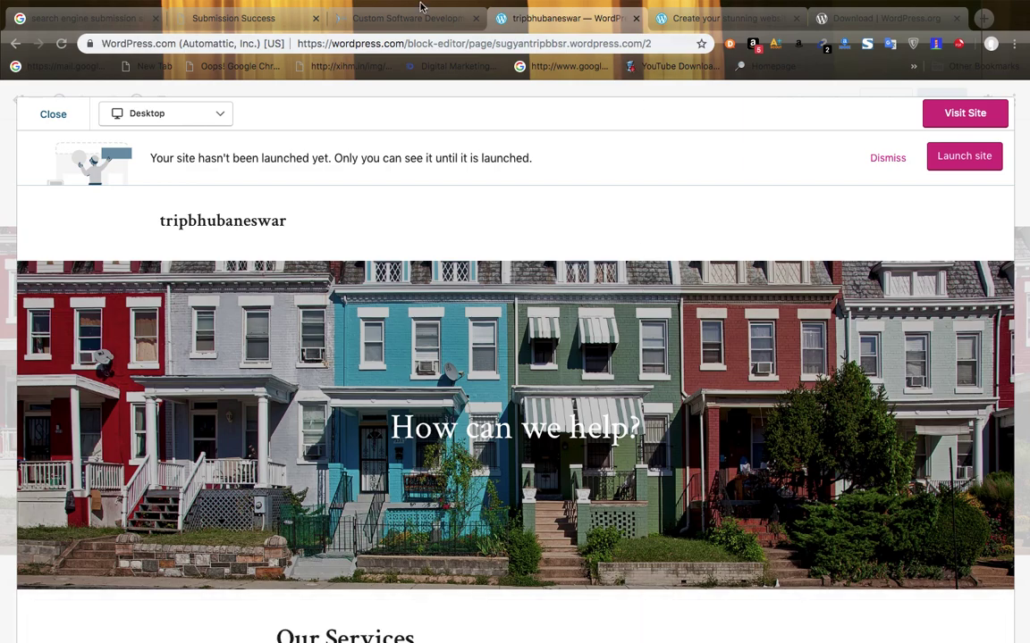
{"action": "left_click", "coordinate": [380, 19]}
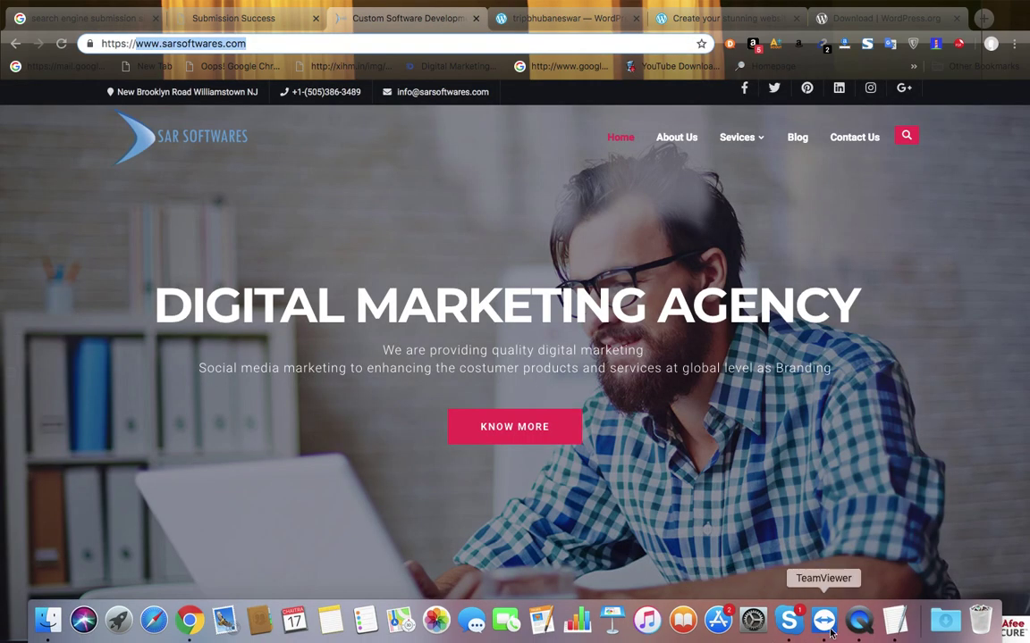
{"action": "left_click", "coordinate": [830, 632]}
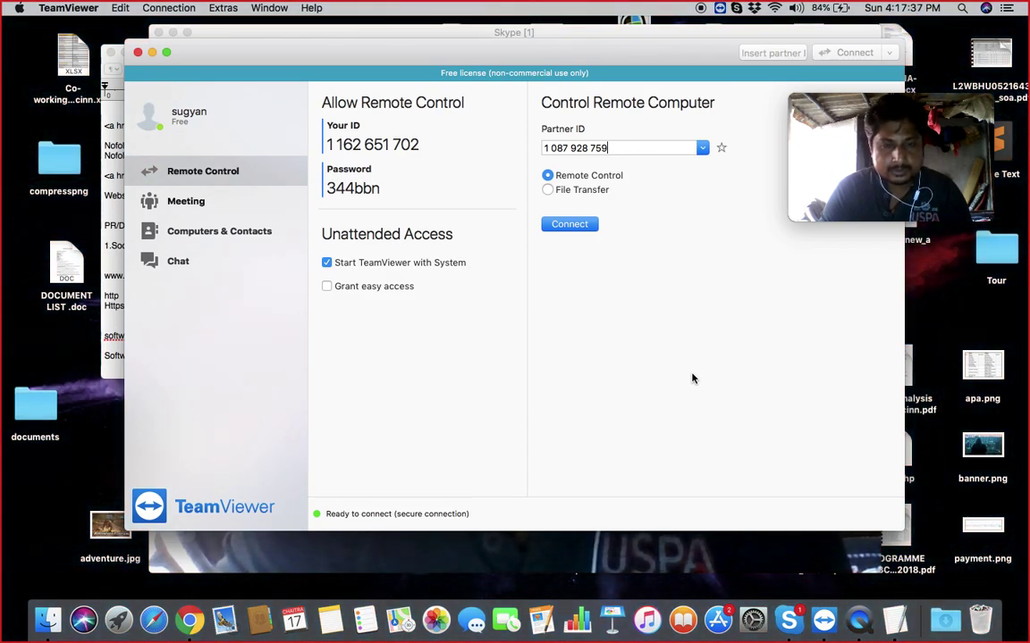
- In the TextEdit notes, change the second 'Nofollow' to 'dofollow'
{"action": "left_click", "coordinate": [894, 622]}
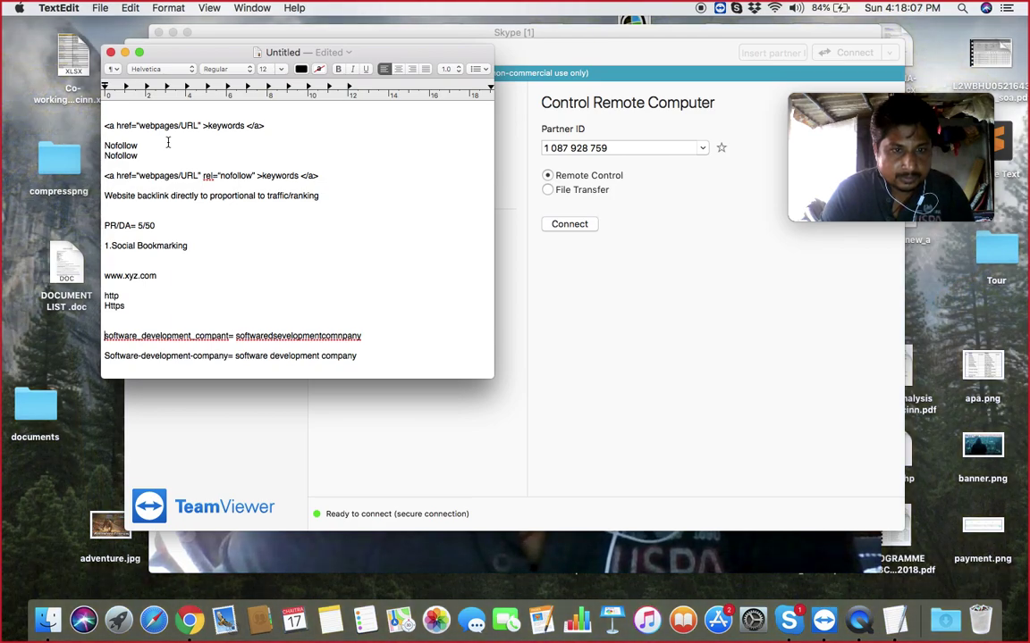
{"action": "left_click", "coordinate": [107, 155]}
{"action": "key", "text": "BackSpace"}
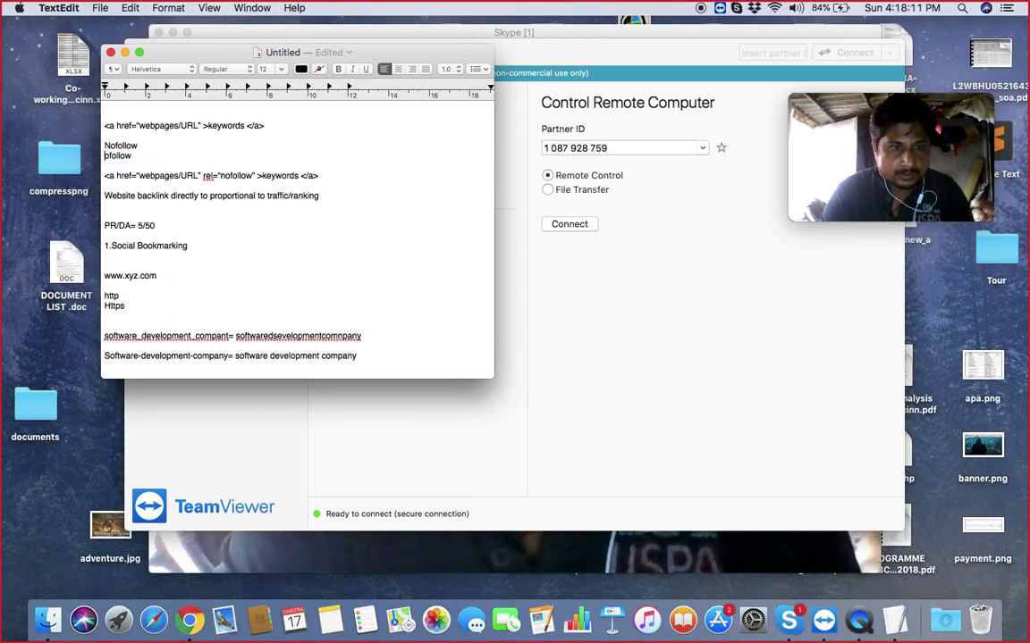
{"action": "type", "text": "do"}
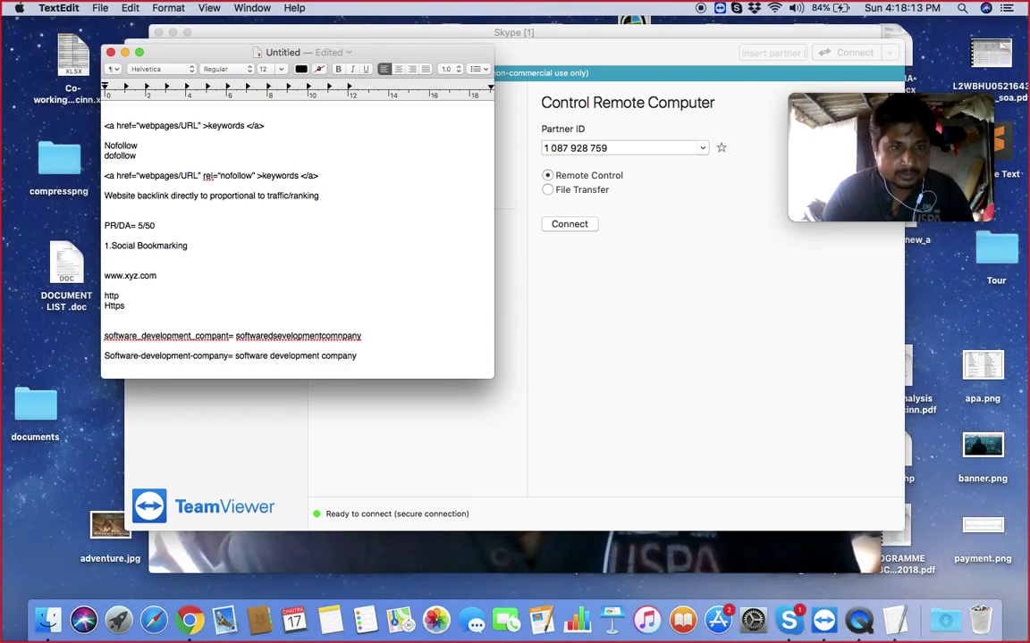